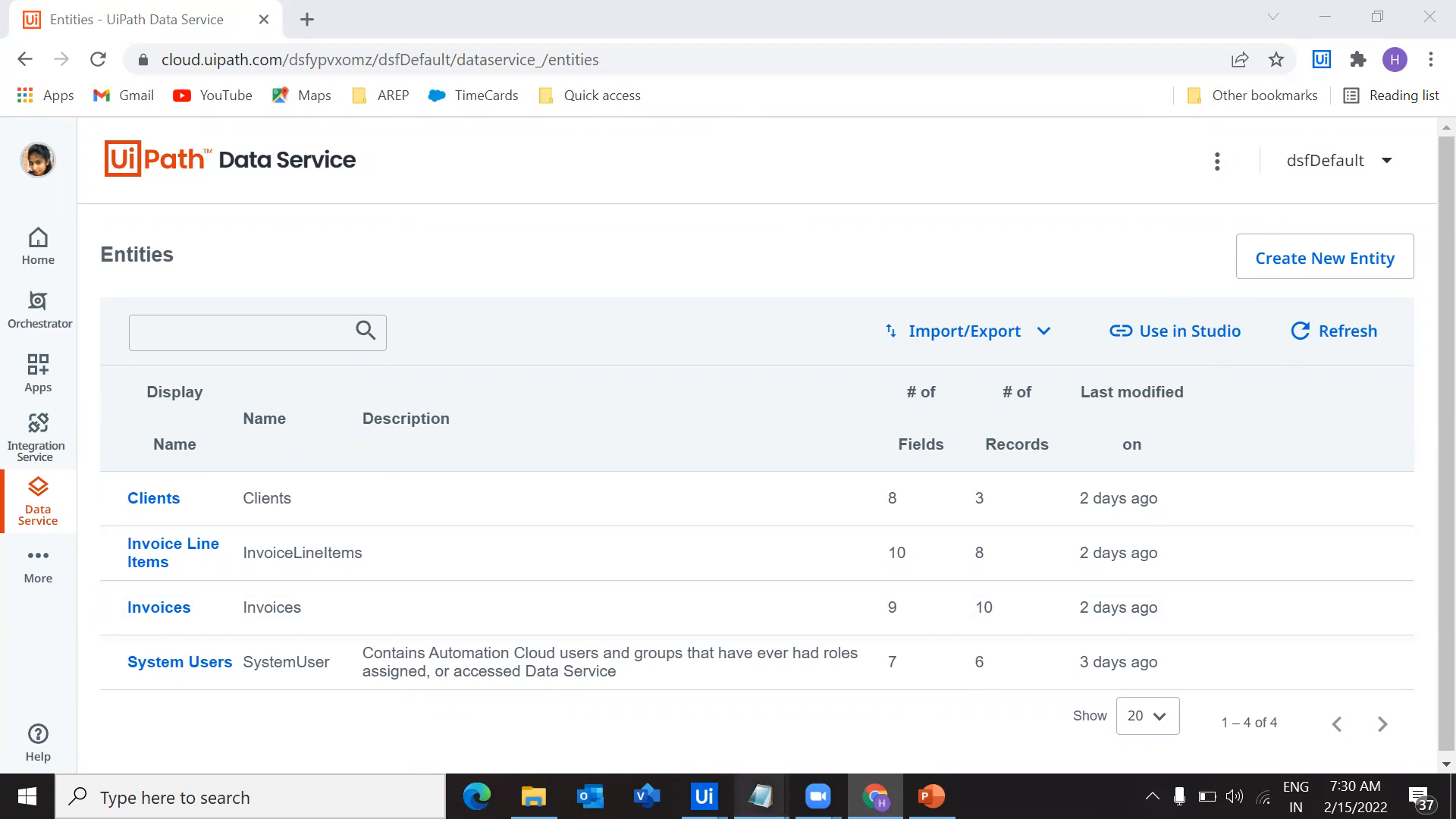
Switch to the Notepad agenda and review its first block, covering Data Service basics, entities, fields, records and data types
click(785, 763)
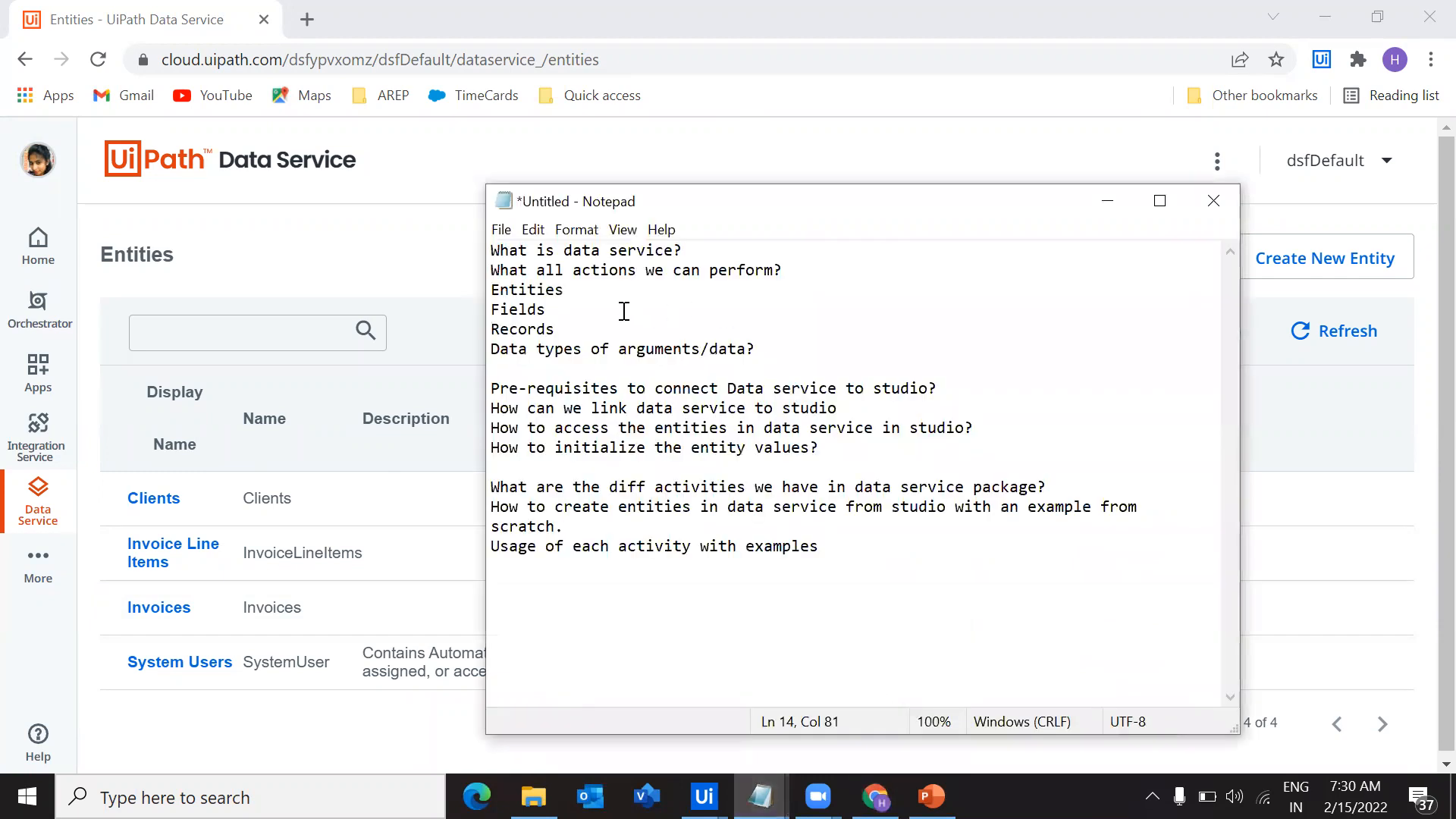
drag(489, 250, 774, 342)
click(777, 344)
drag(500, 251, 626, 252)
click(651, 293)
drag(500, 271, 803, 271)
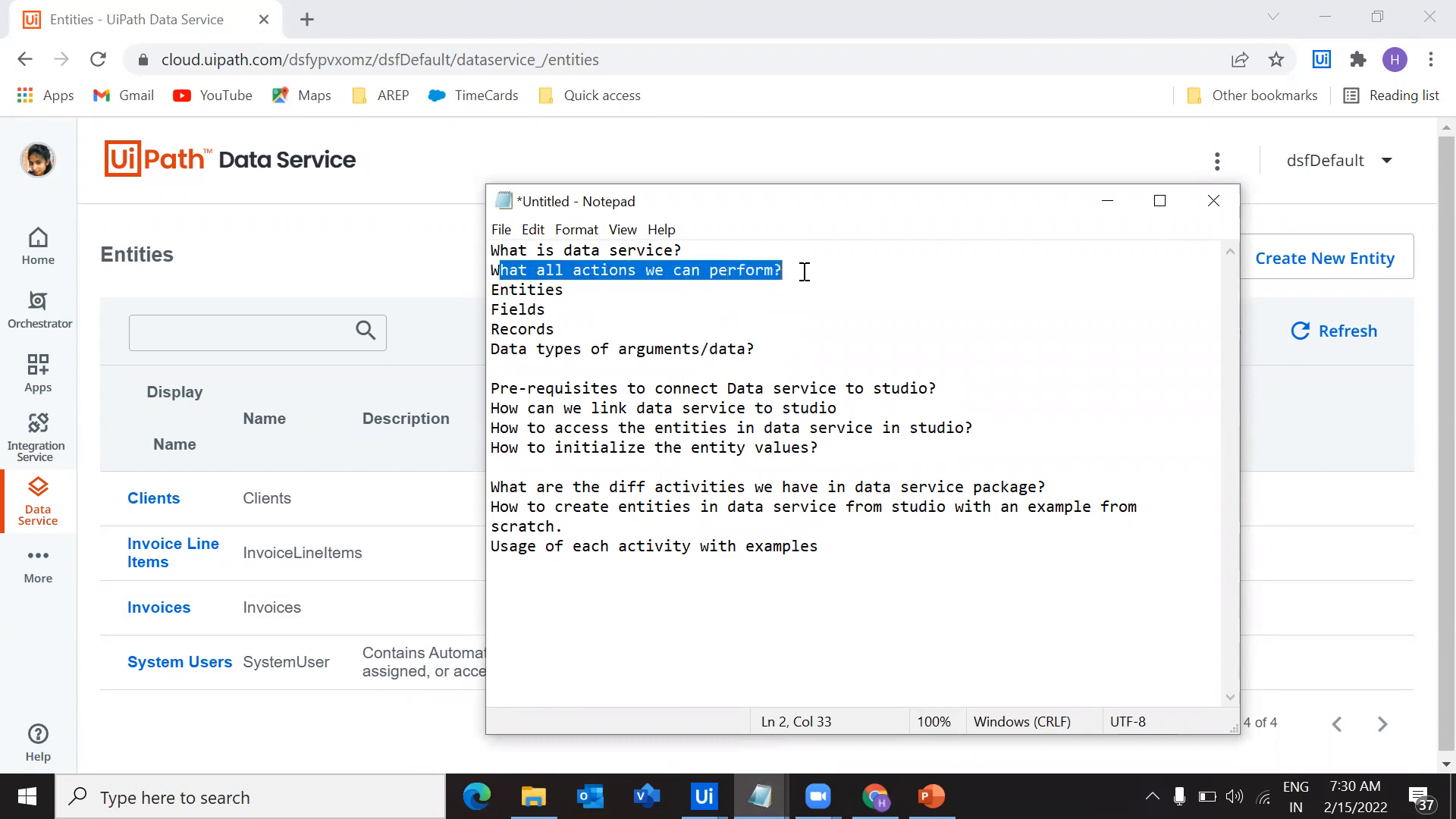
click(790, 315)
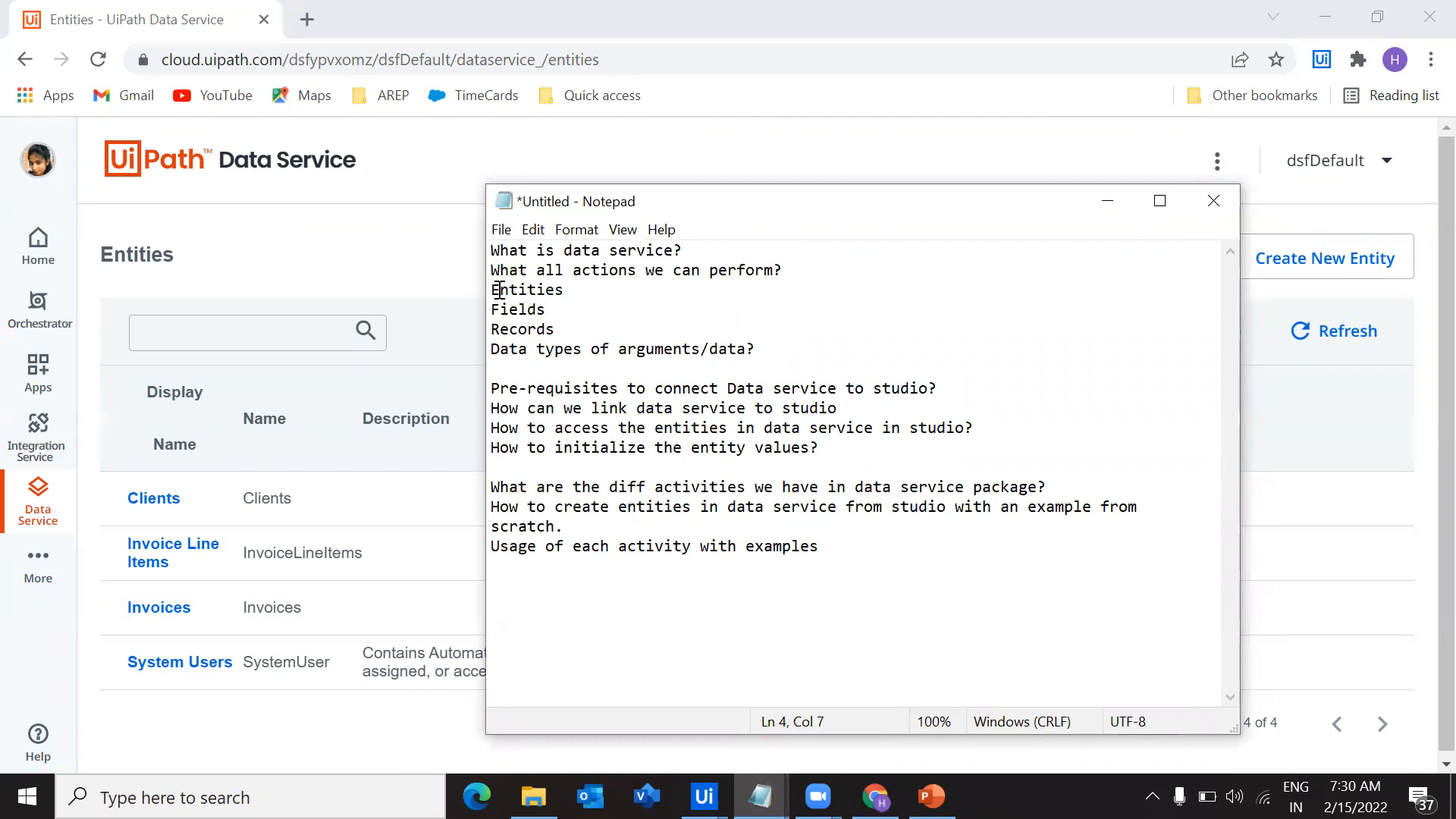
drag(500, 289, 751, 345)
click(517, 309)
click(565, 357)
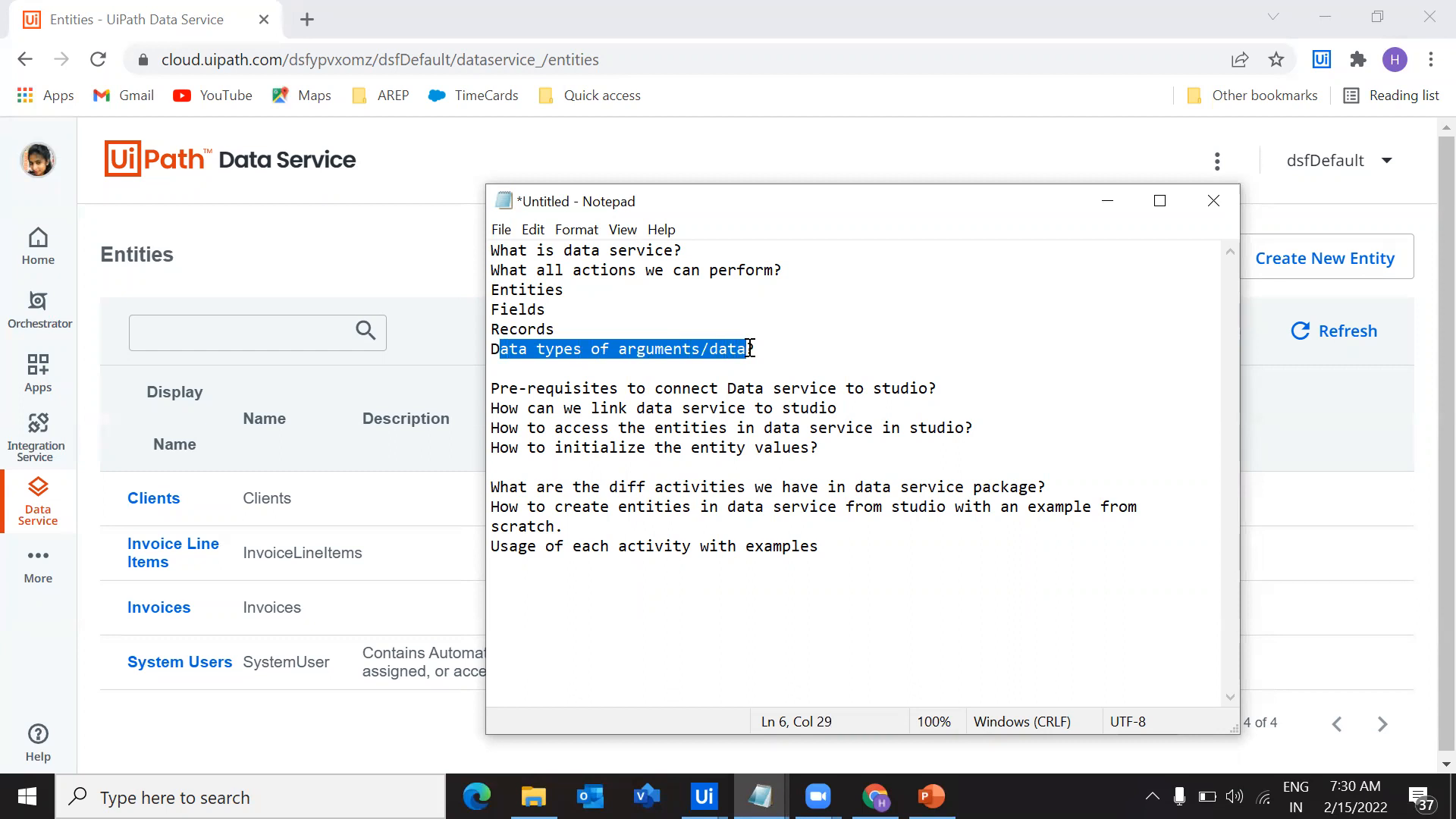
click(771, 345)
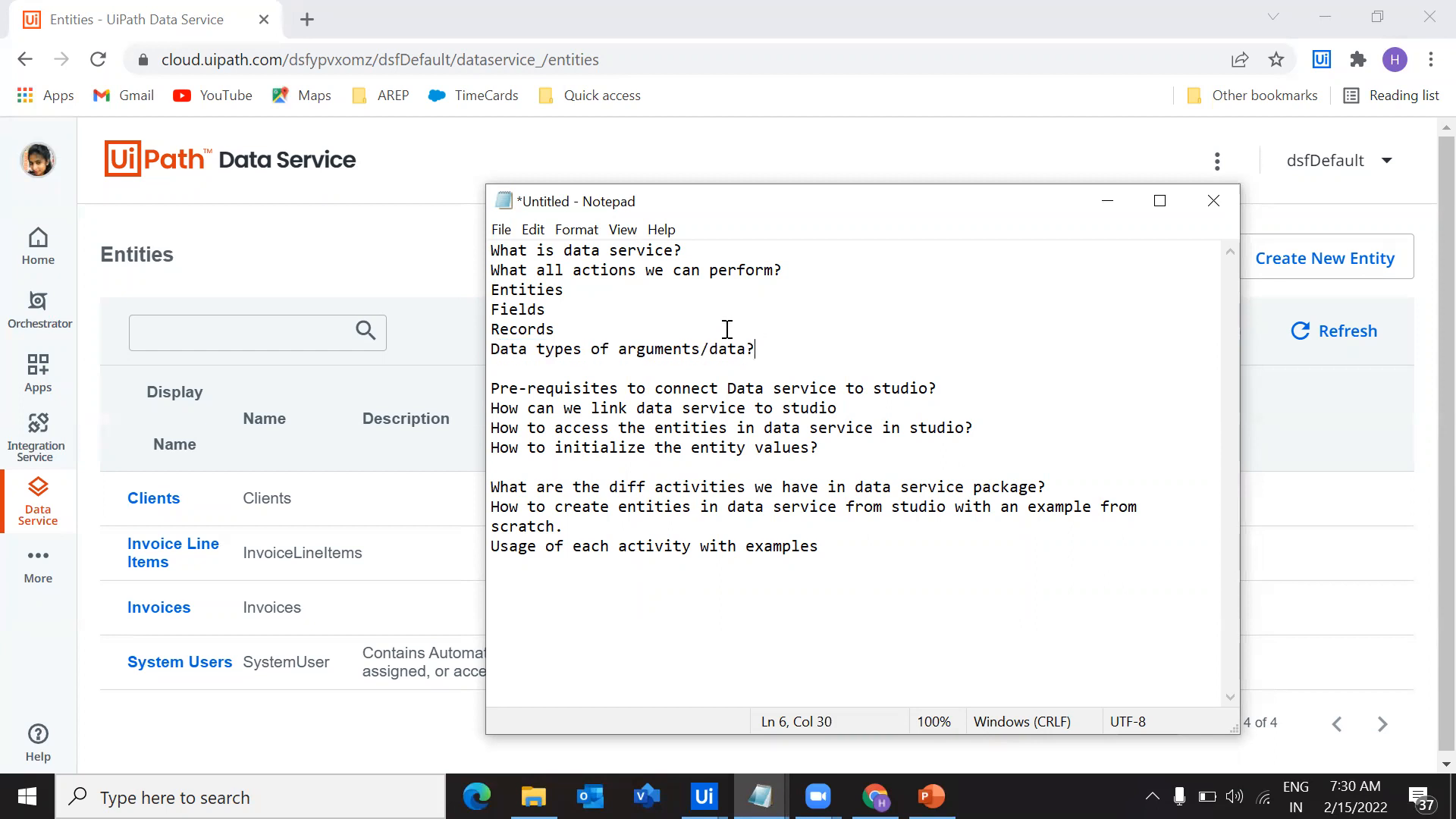
drag(770, 345, 483, 241)
click(882, 310)
Review the agenda topics on prerequisites, linking Data Service to Studio, accessing entities and initializing entity values
drag(492, 387, 871, 409)
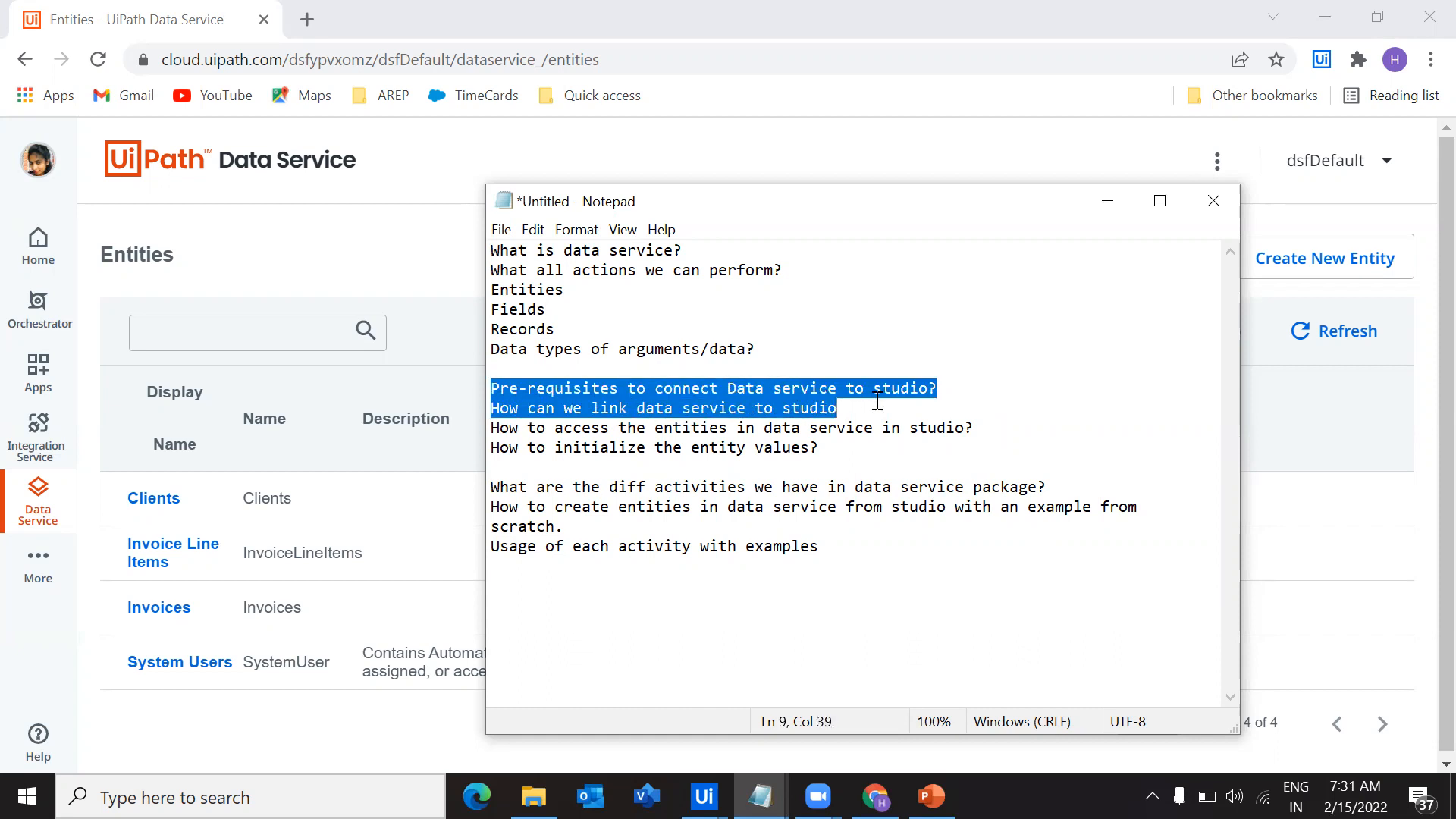
click(880, 467)
drag(511, 387, 851, 389)
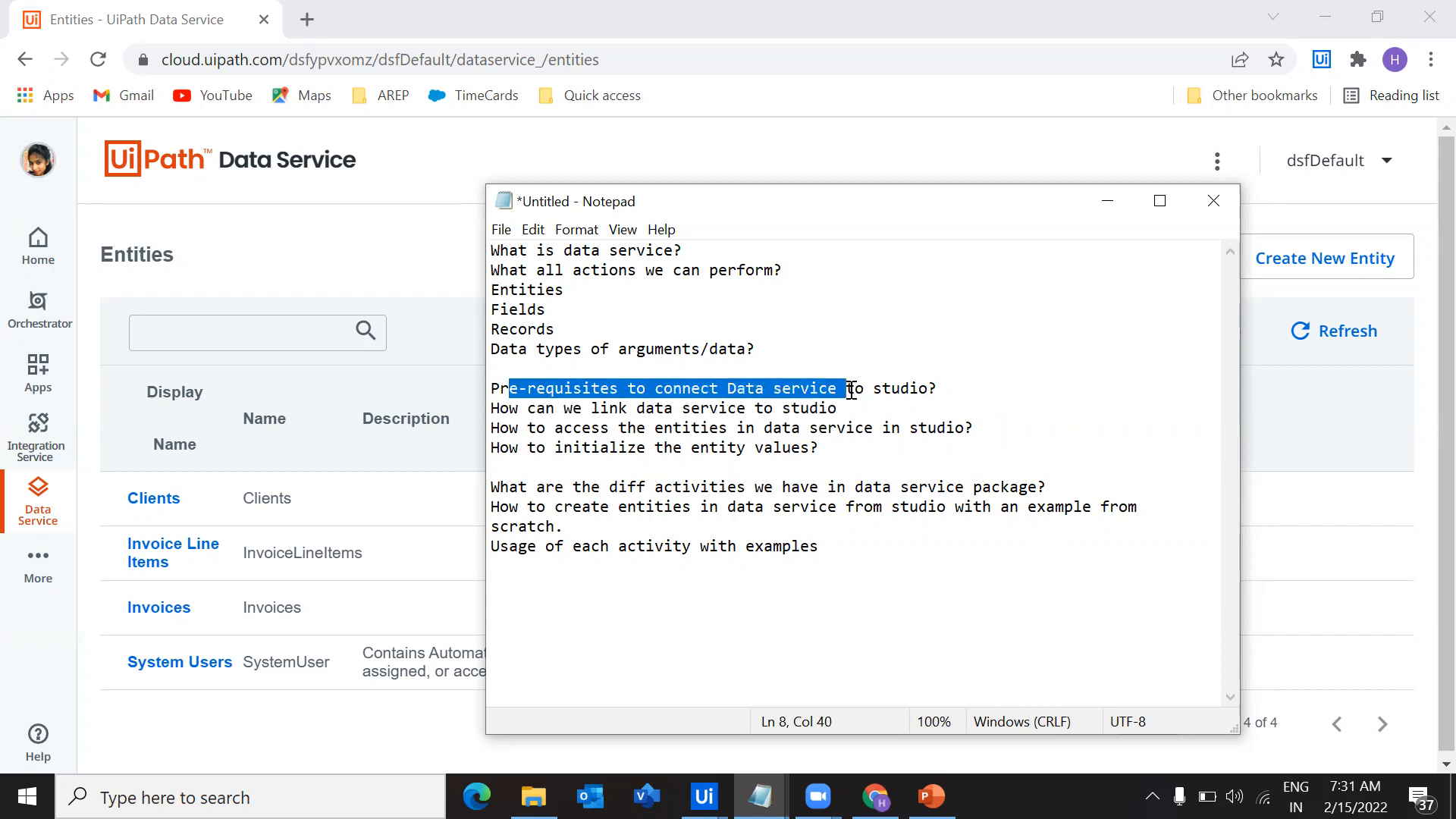
drag(597, 410, 720, 409)
click(721, 449)
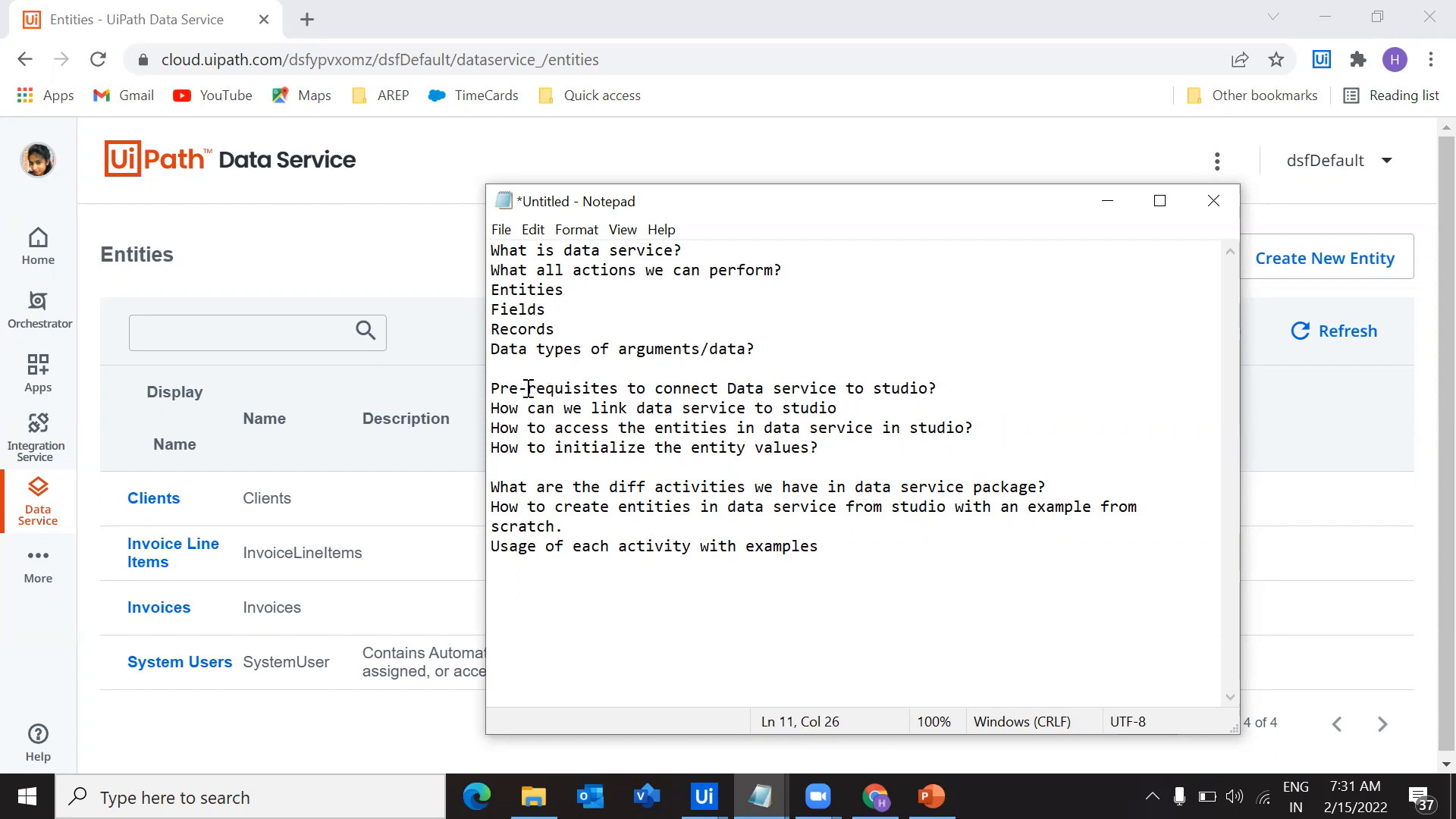
drag(521, 388, 617, 392)
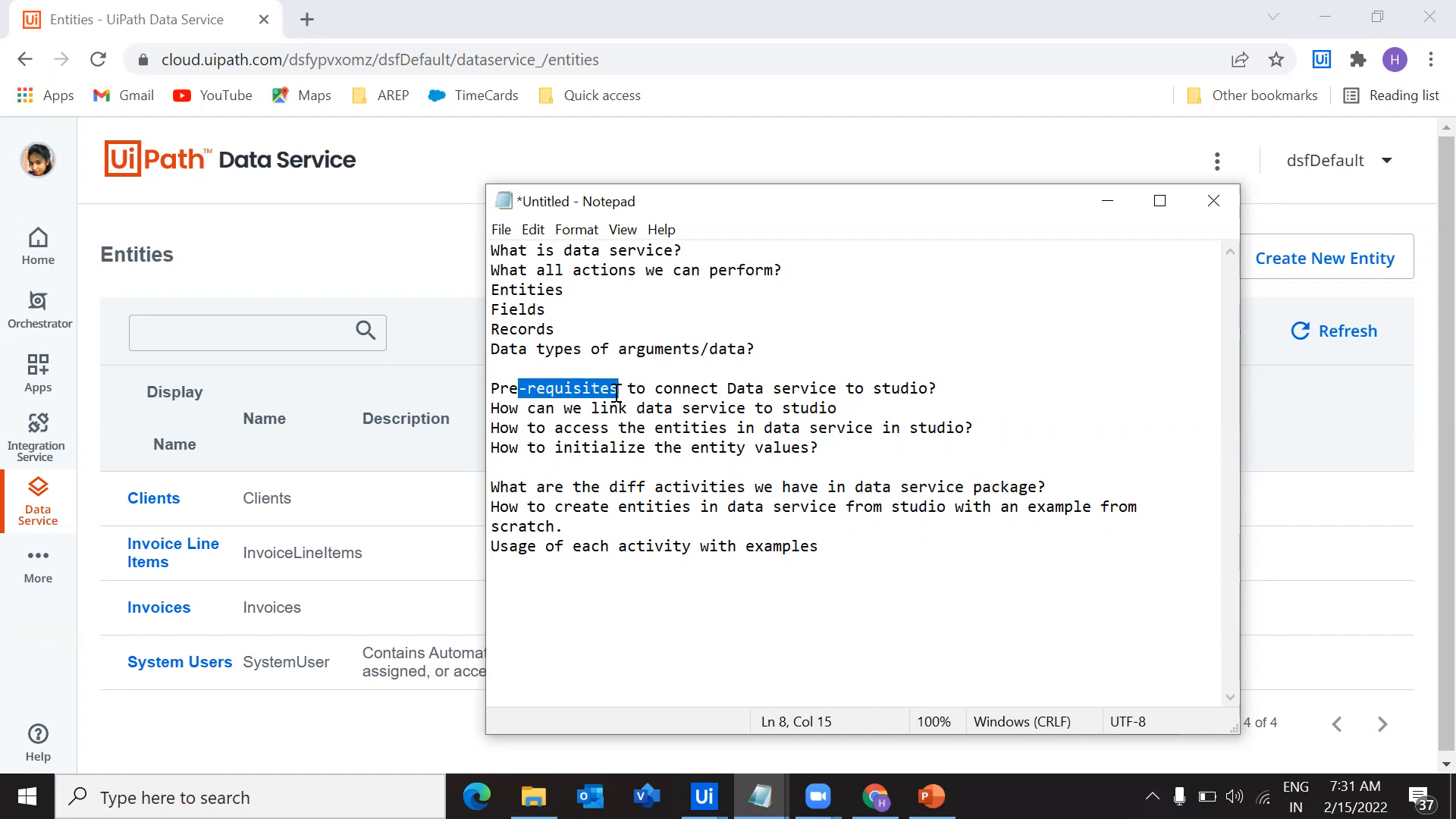
click(612, 426)
drag(545, 428, 998, 429)
click(929, 448)
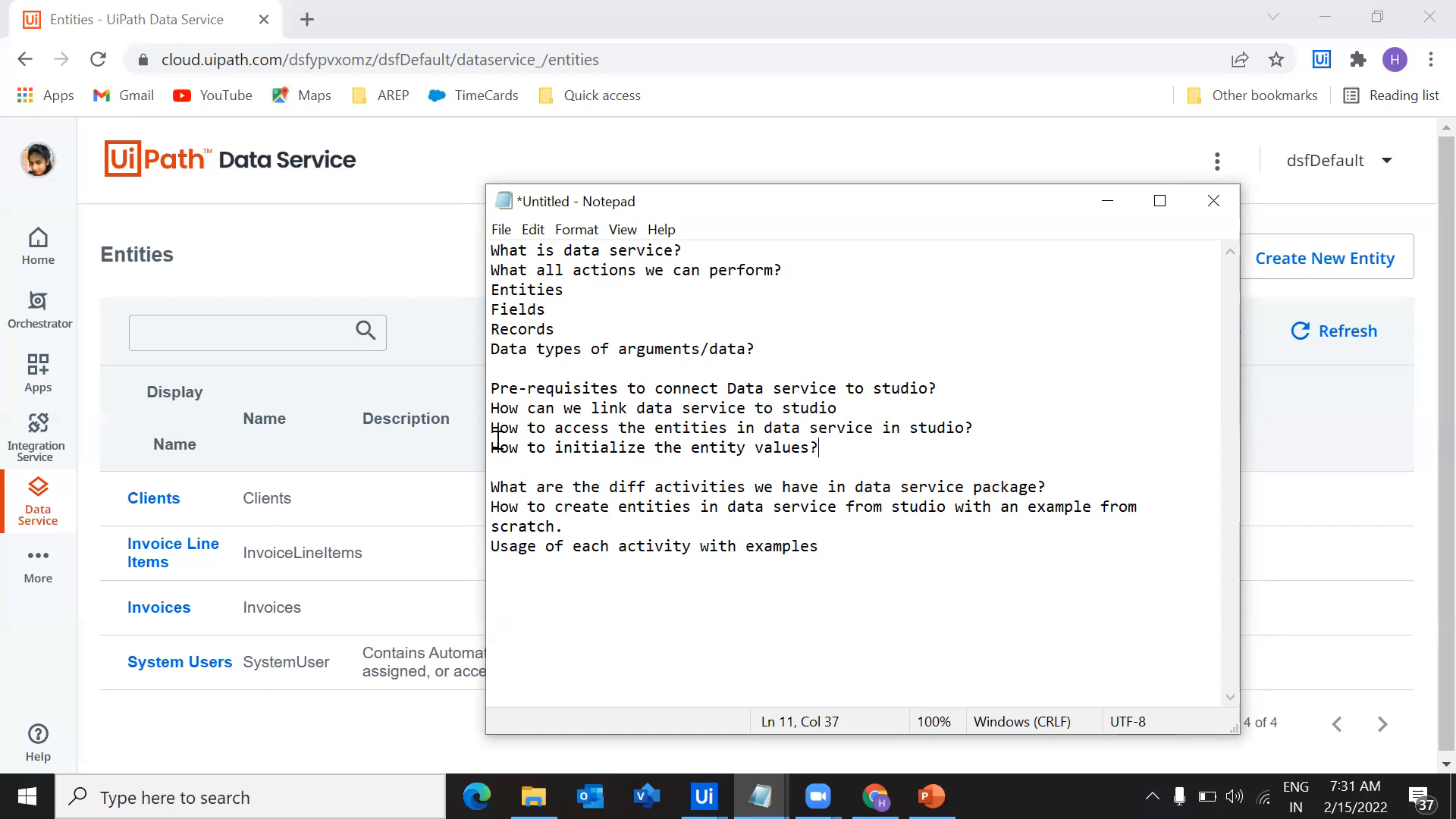
drag(528, 448, 498, 388)
click(888, 452)
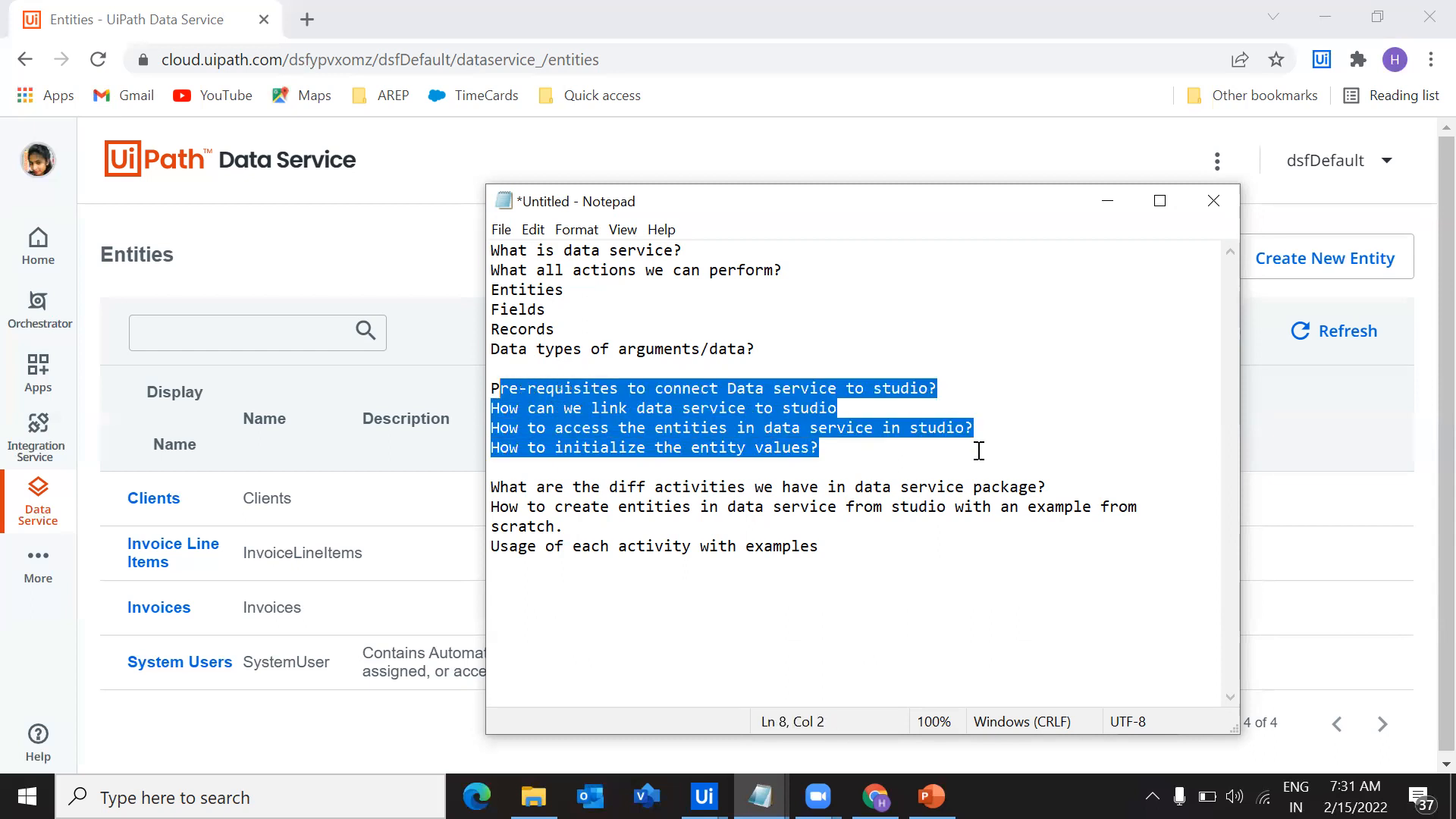
click(979, 451)
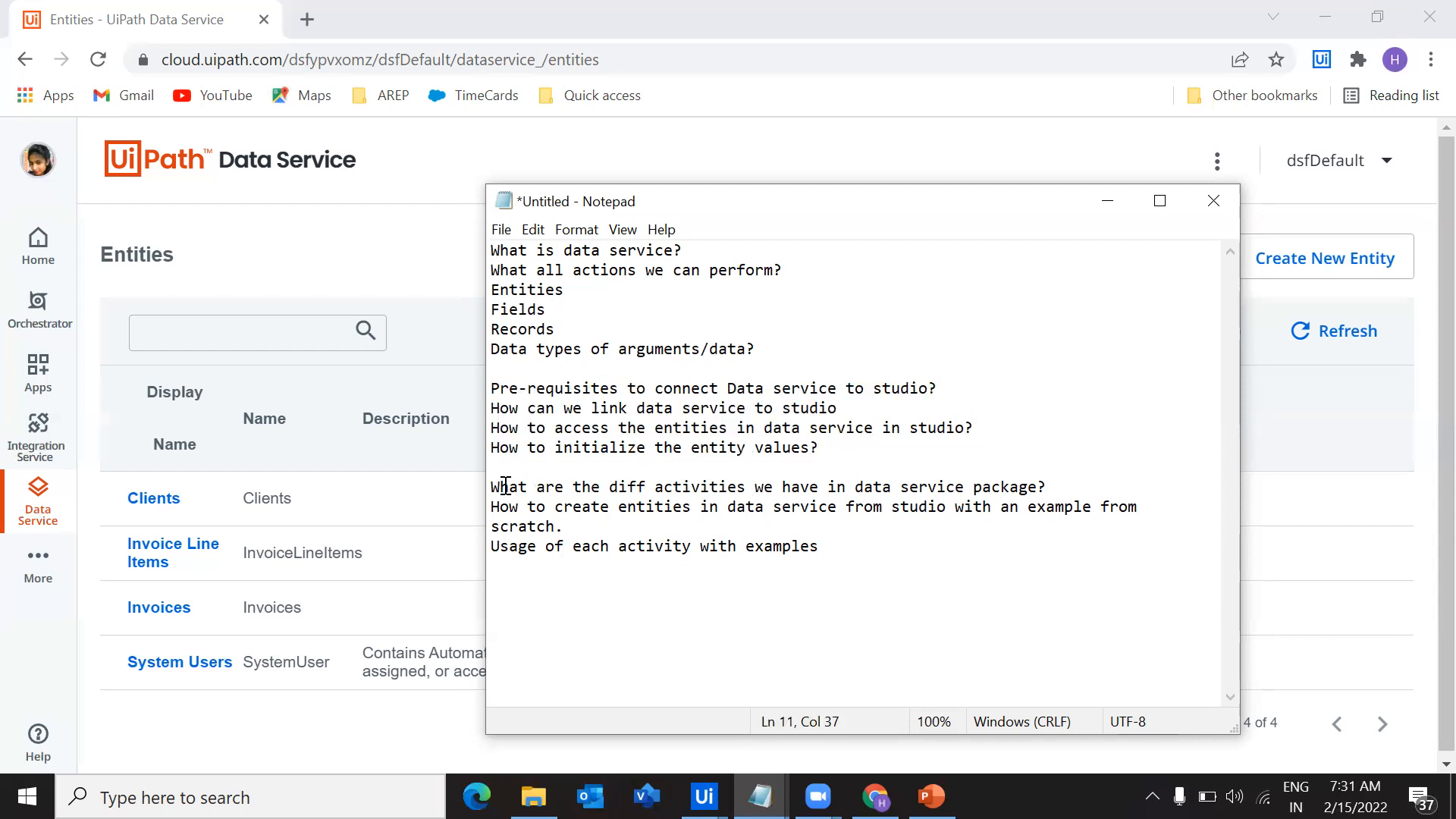
Review the agenda topics on Data Service package activities, creating entities from Studio and activity examples, and go back over the first block
drag(505, 486, 1026, 486)
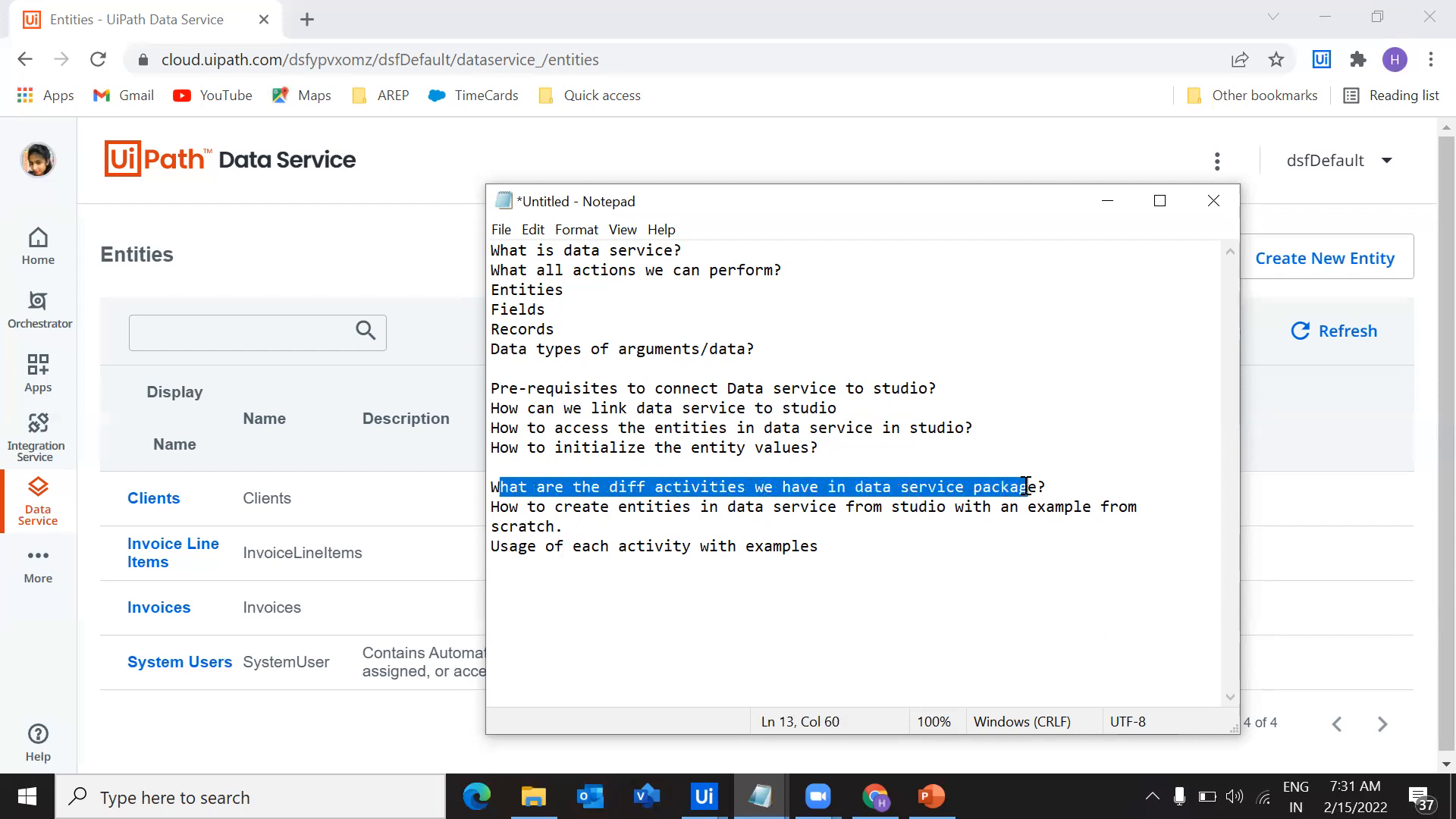
click(933, 544)
drag(493, 510, 1035, 508)
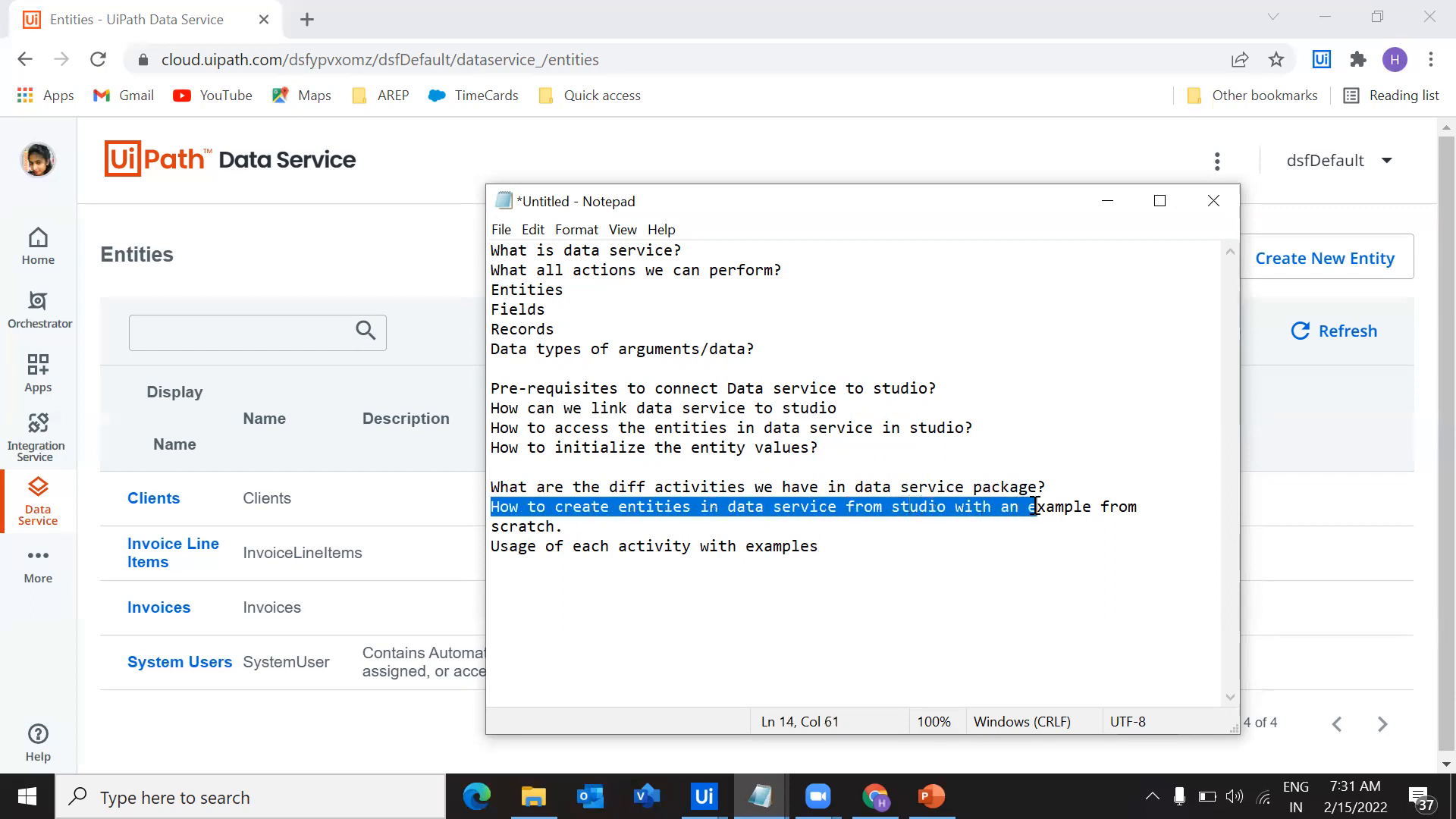
click(1025, 525)
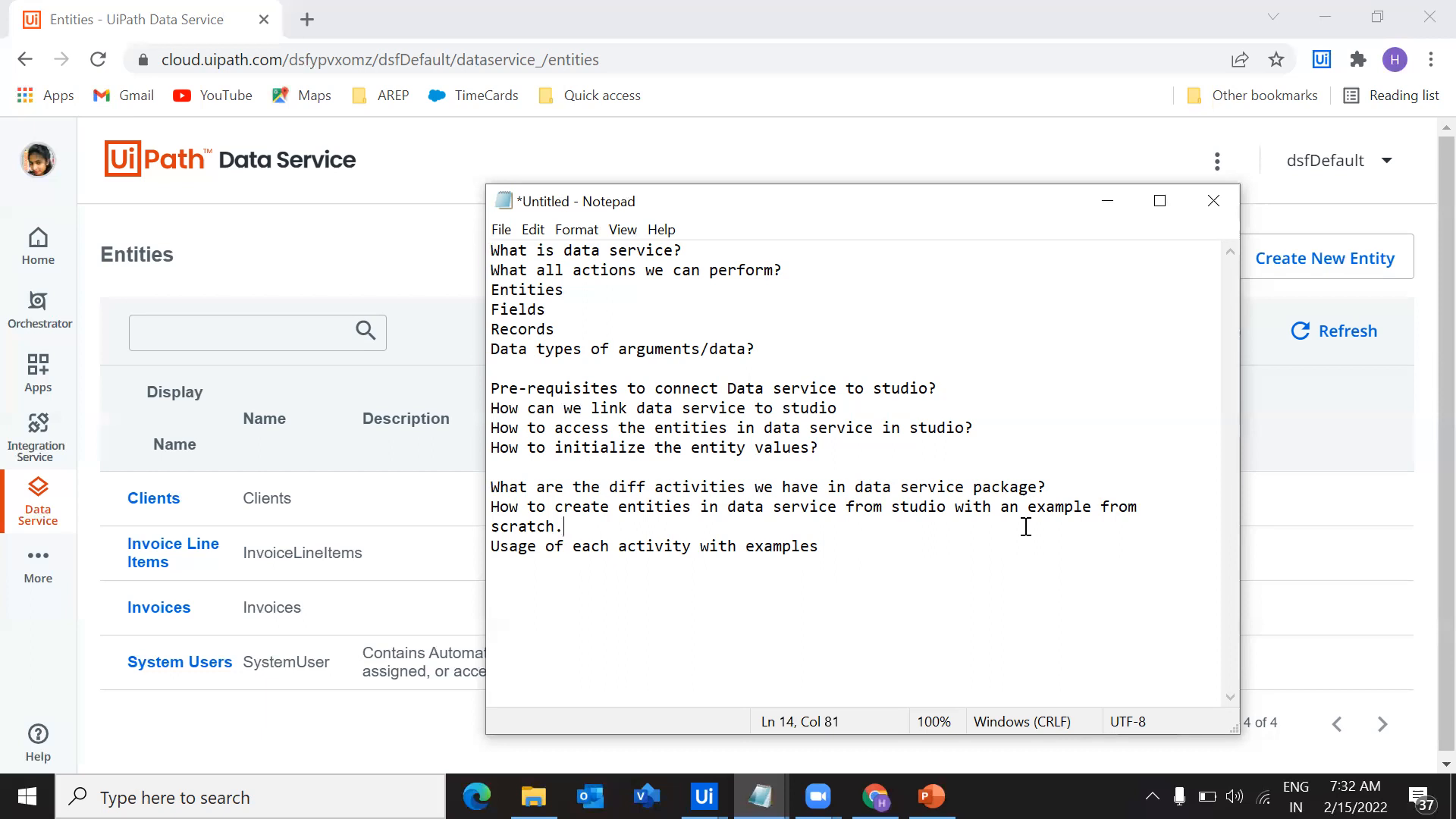
drag(819, 546, 494, 550)
click(693, 605)
drag(839, 552, 502, 230)
click(921, 506)
drag(767, 347, 469, 244)
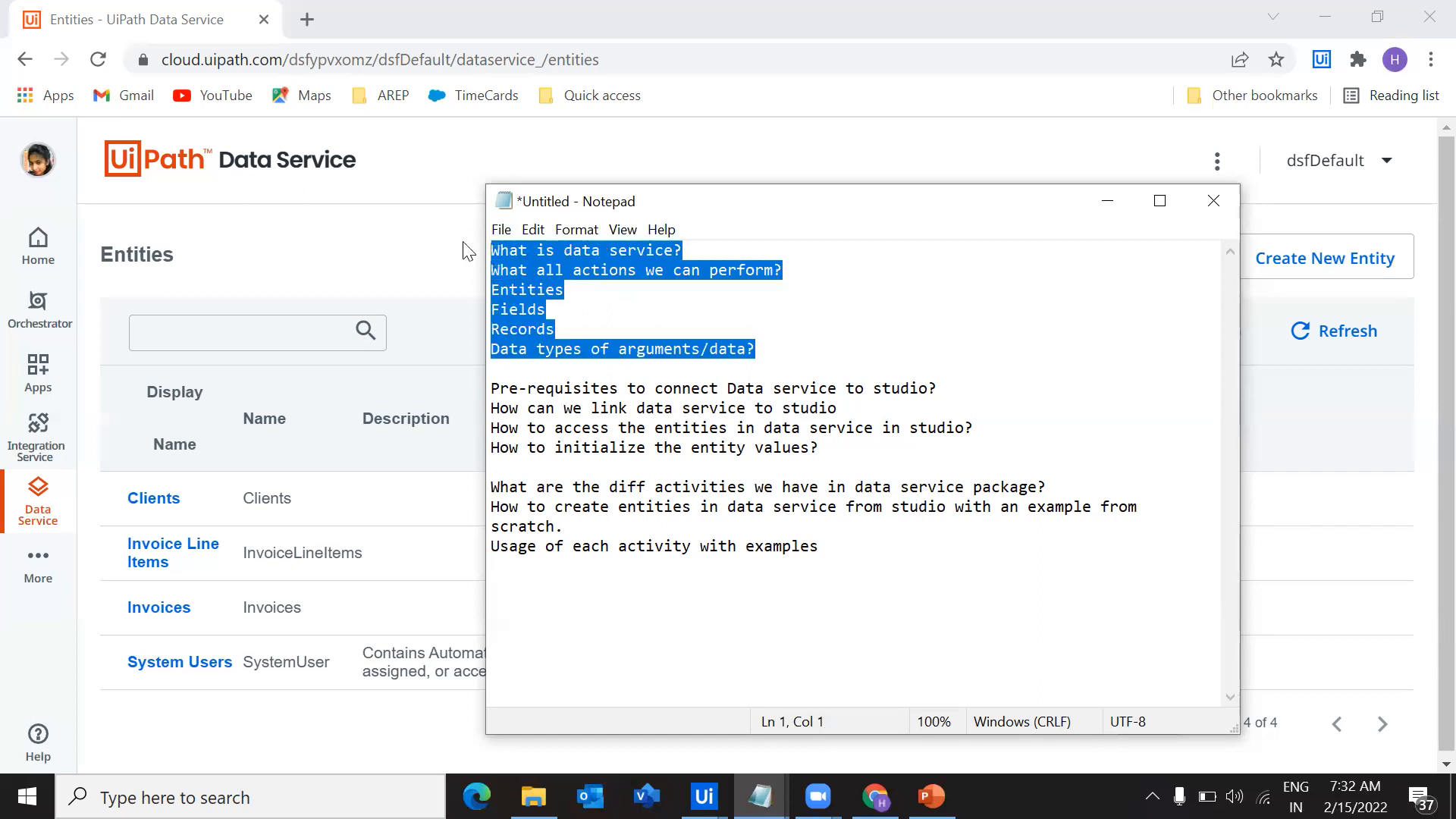
click(833, 331)
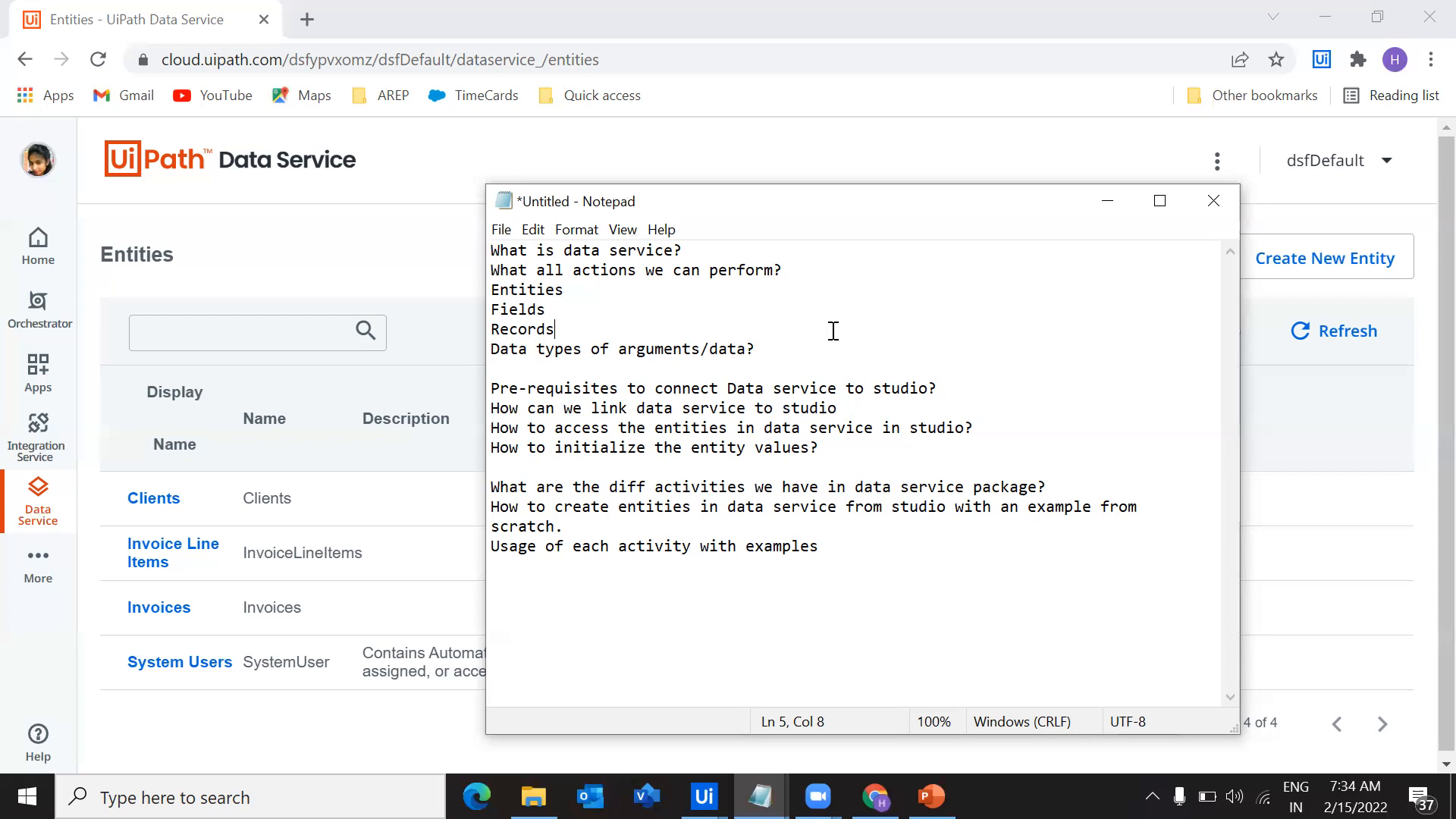
Go over the Entities, Fields and Records topics in the agenda, and minimize Notepad to return to Data Service in the browser
drag(557, 329, 494, 289)
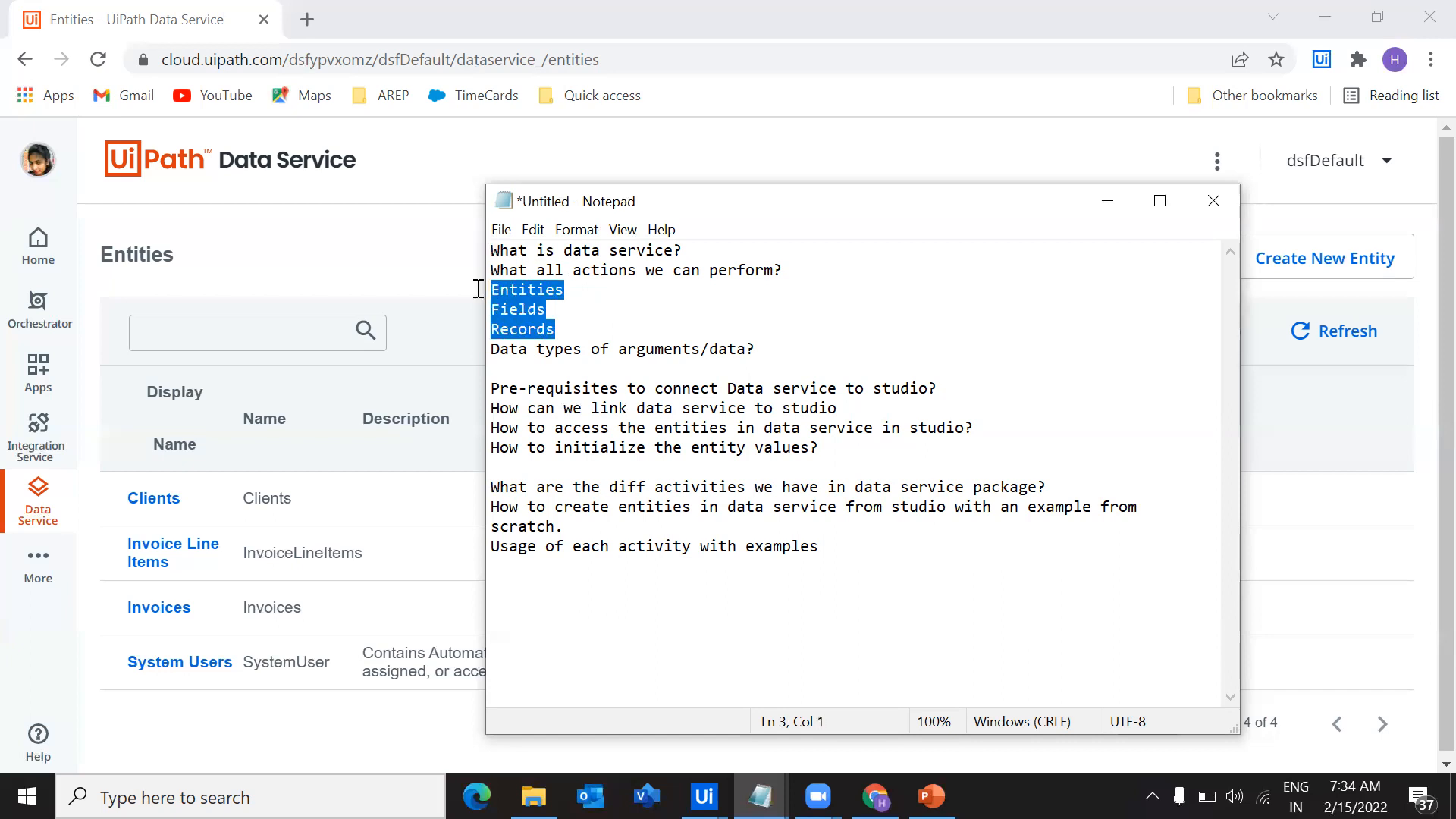
click(591, 313)
drag(565, 290, 476, 305)
drag(599, 331, 463, 320)
click(726, 329)
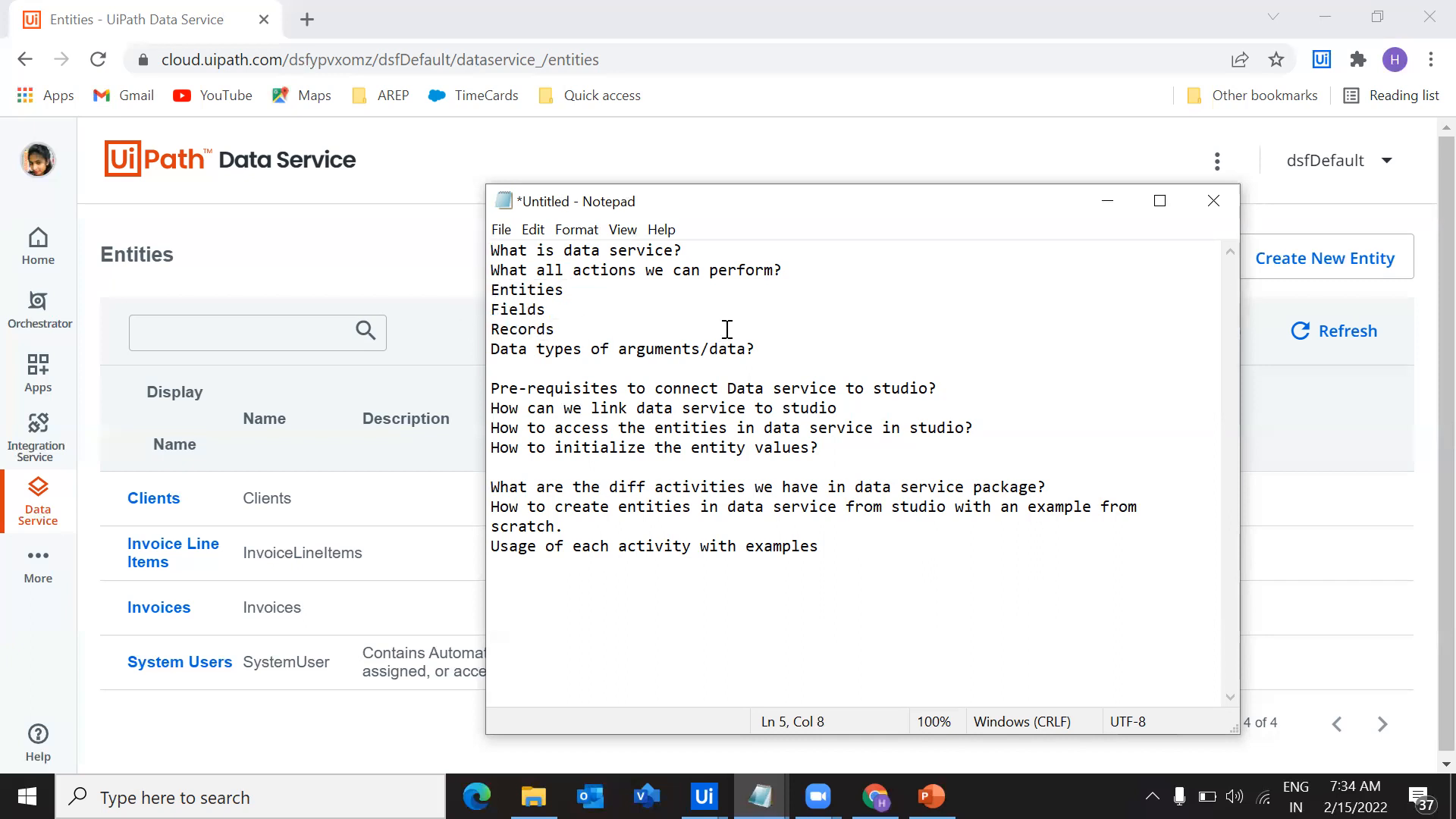
drag(565, 288, 482, 287)
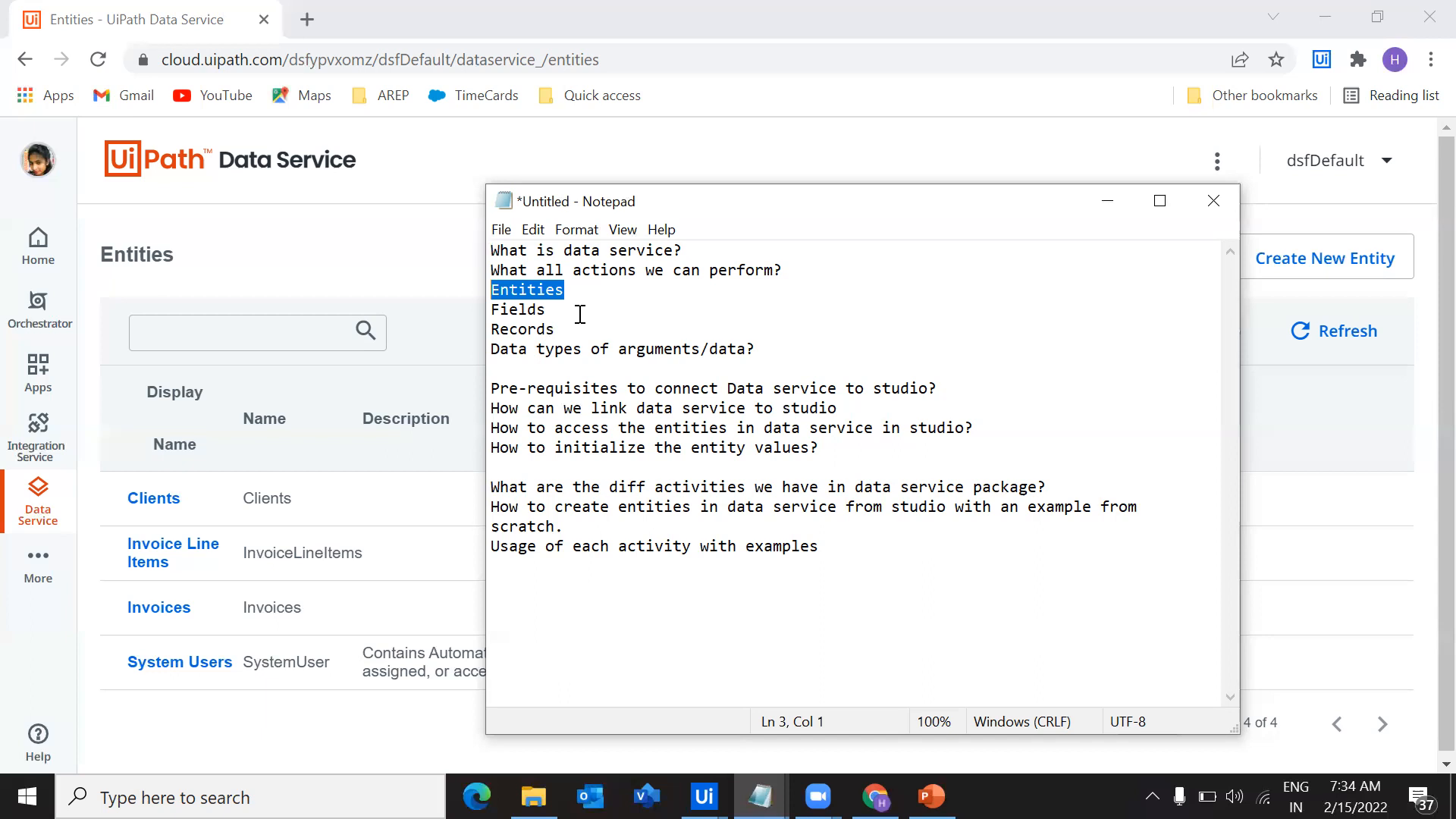
drag(580, 311, 480, 304)
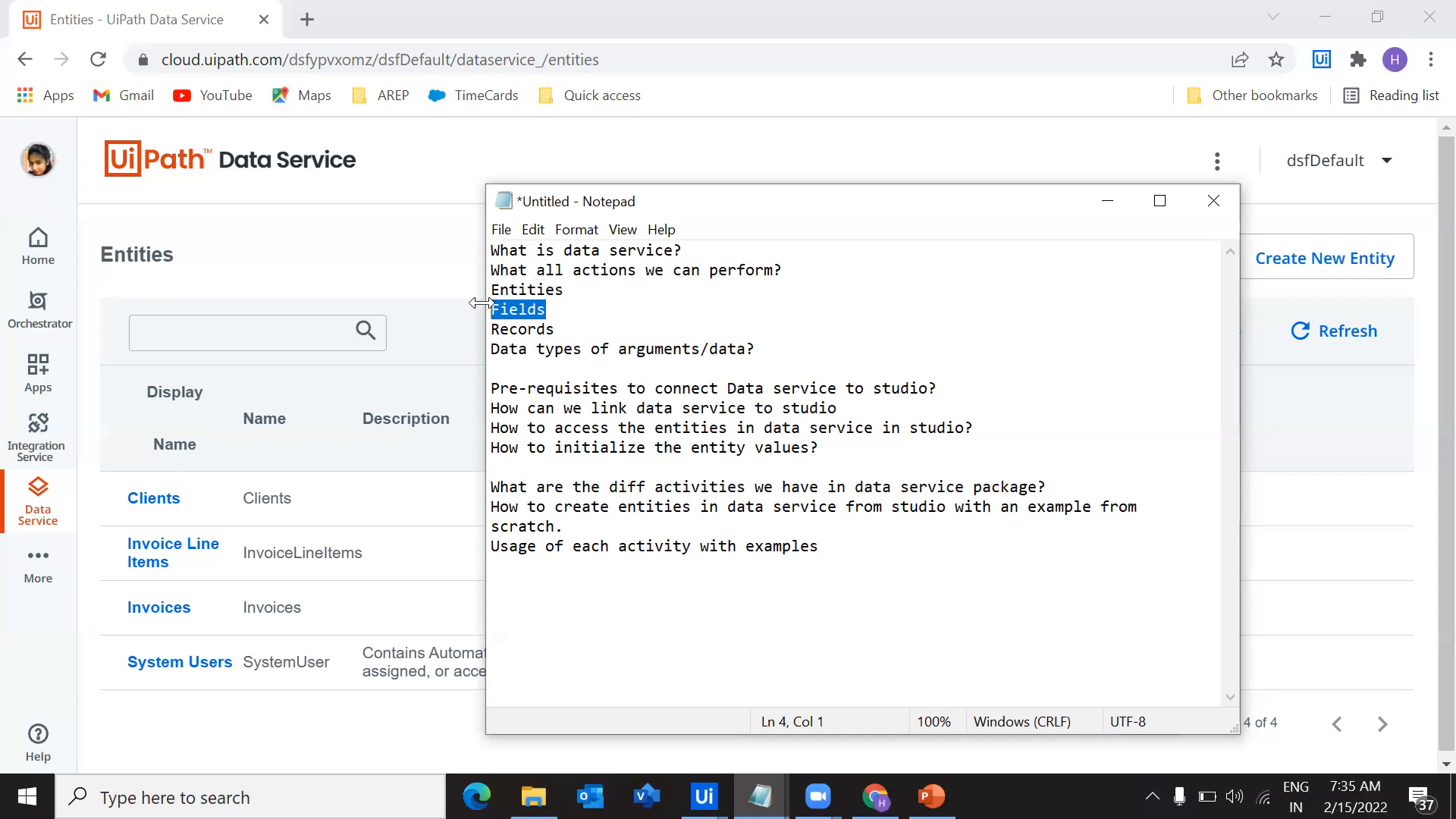
drag(582, 324, 476, 326)
click(588, 318)
drag(570, 328, 476, 293)
click(781, 309)
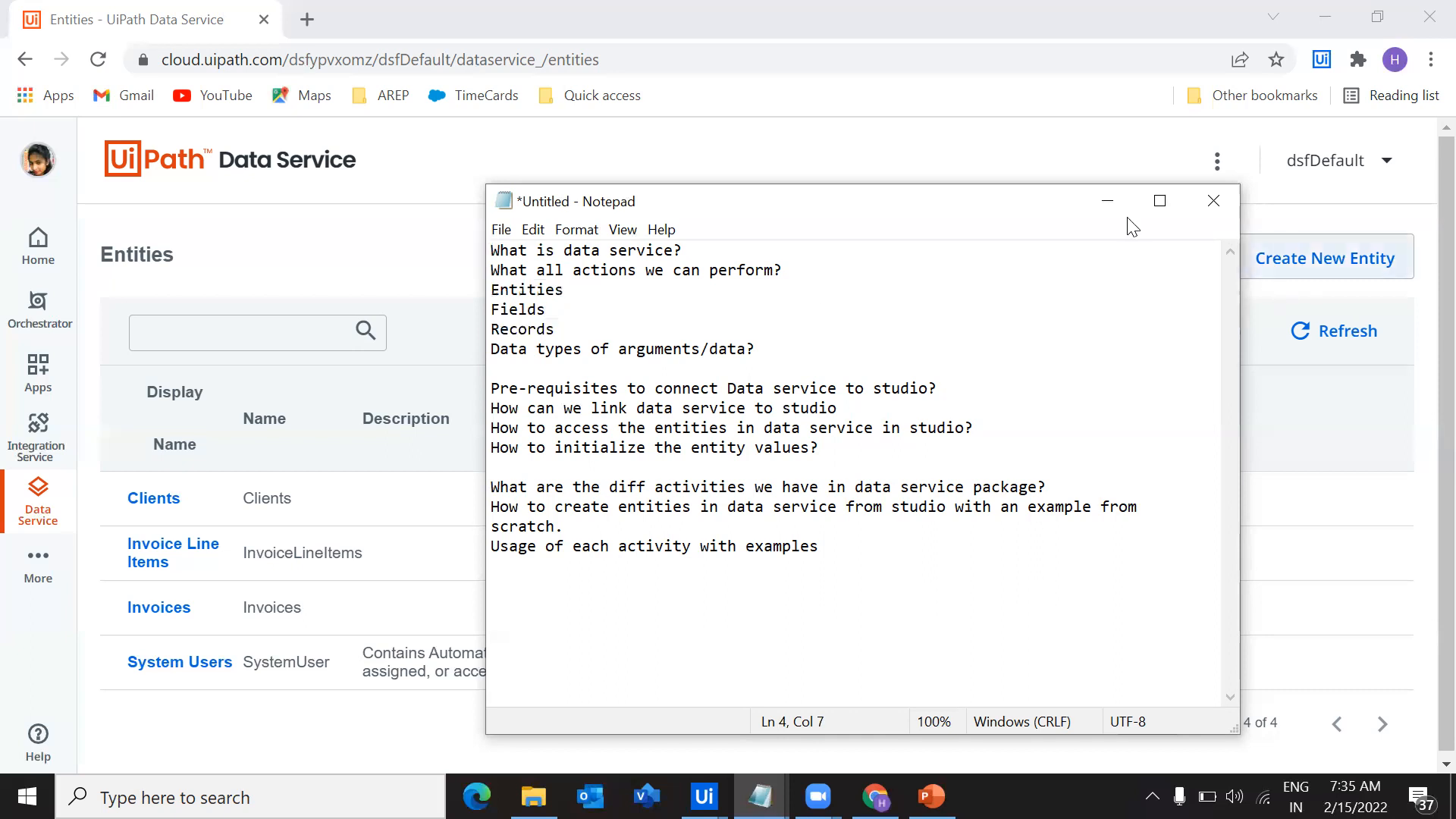
click(1107, 202)
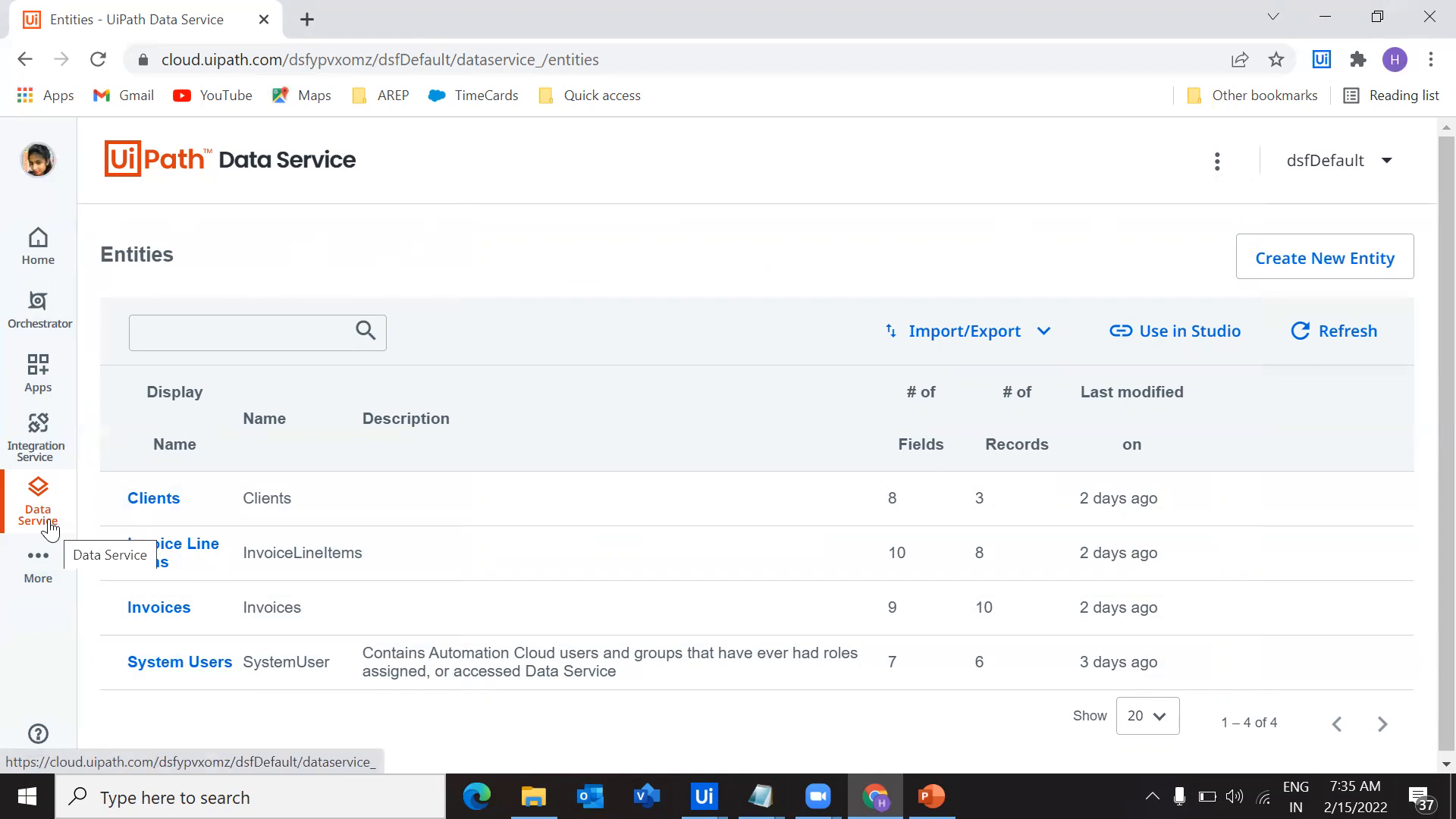
Sign in again to Administration, examine the provisioned services in the dsfDefault tenant settings, and close the settings
click(39, 570)
click(106, 621)
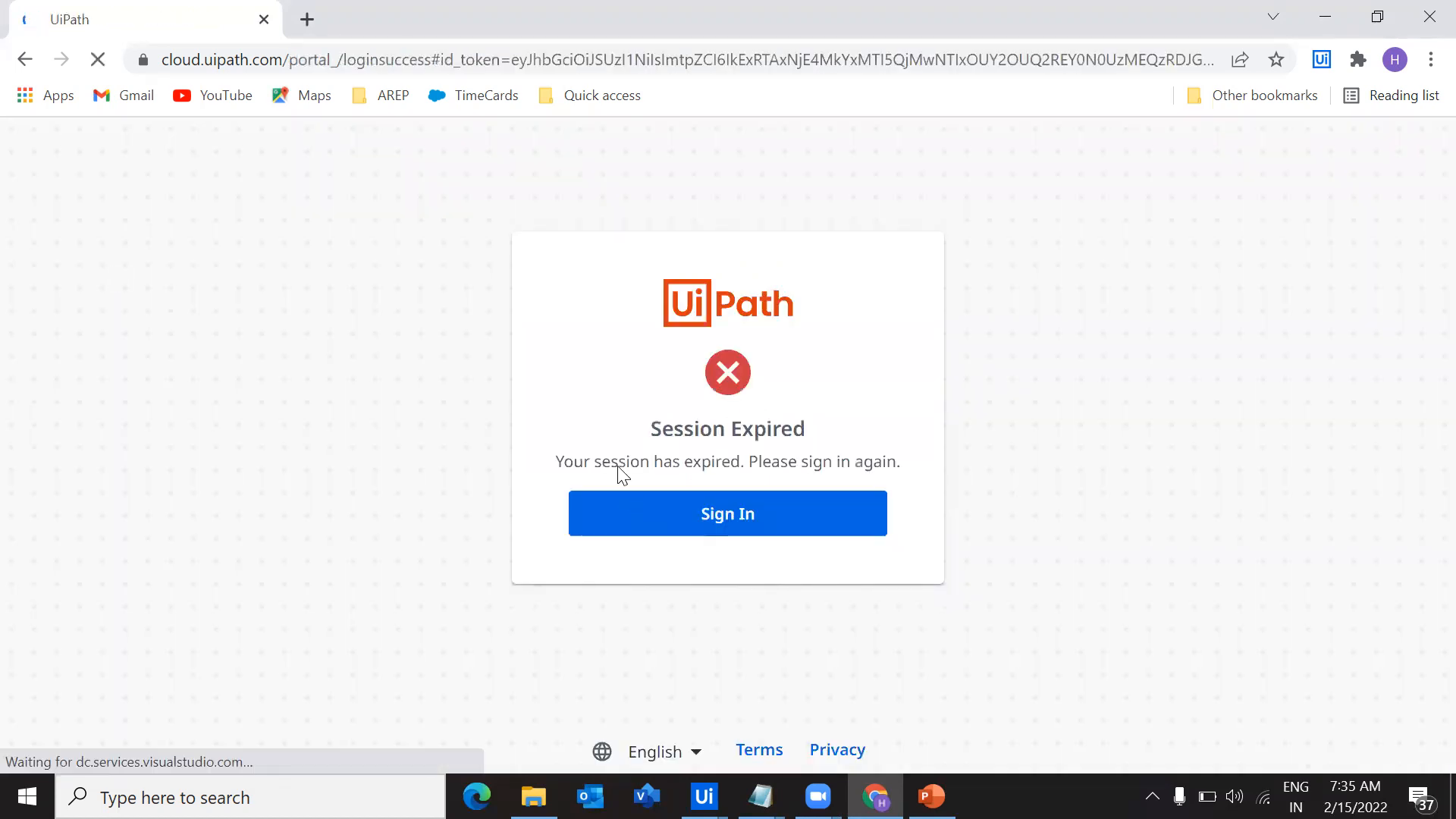
click(617, 516)
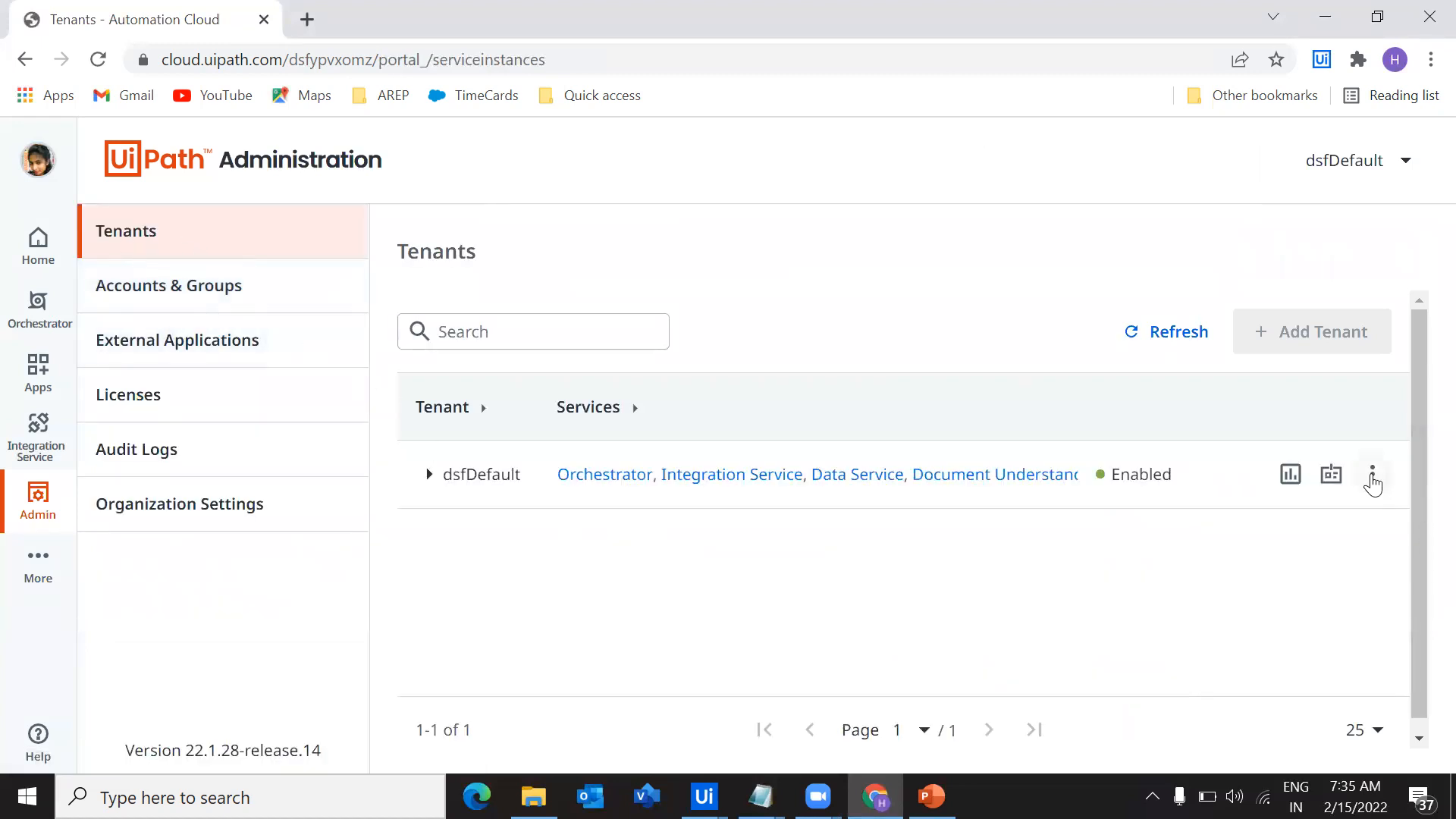
click(1374, 477)
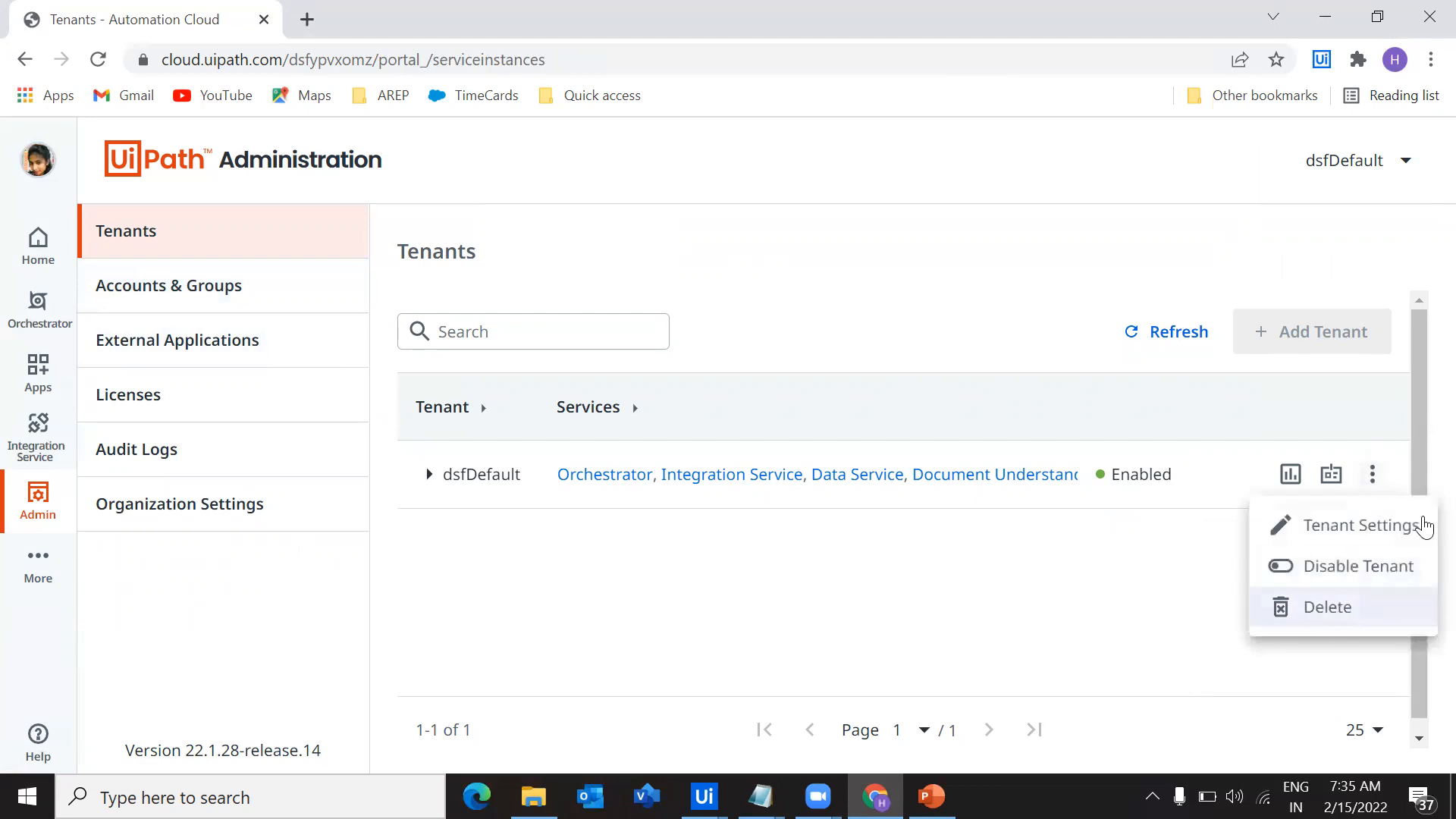
click(1361, 526)
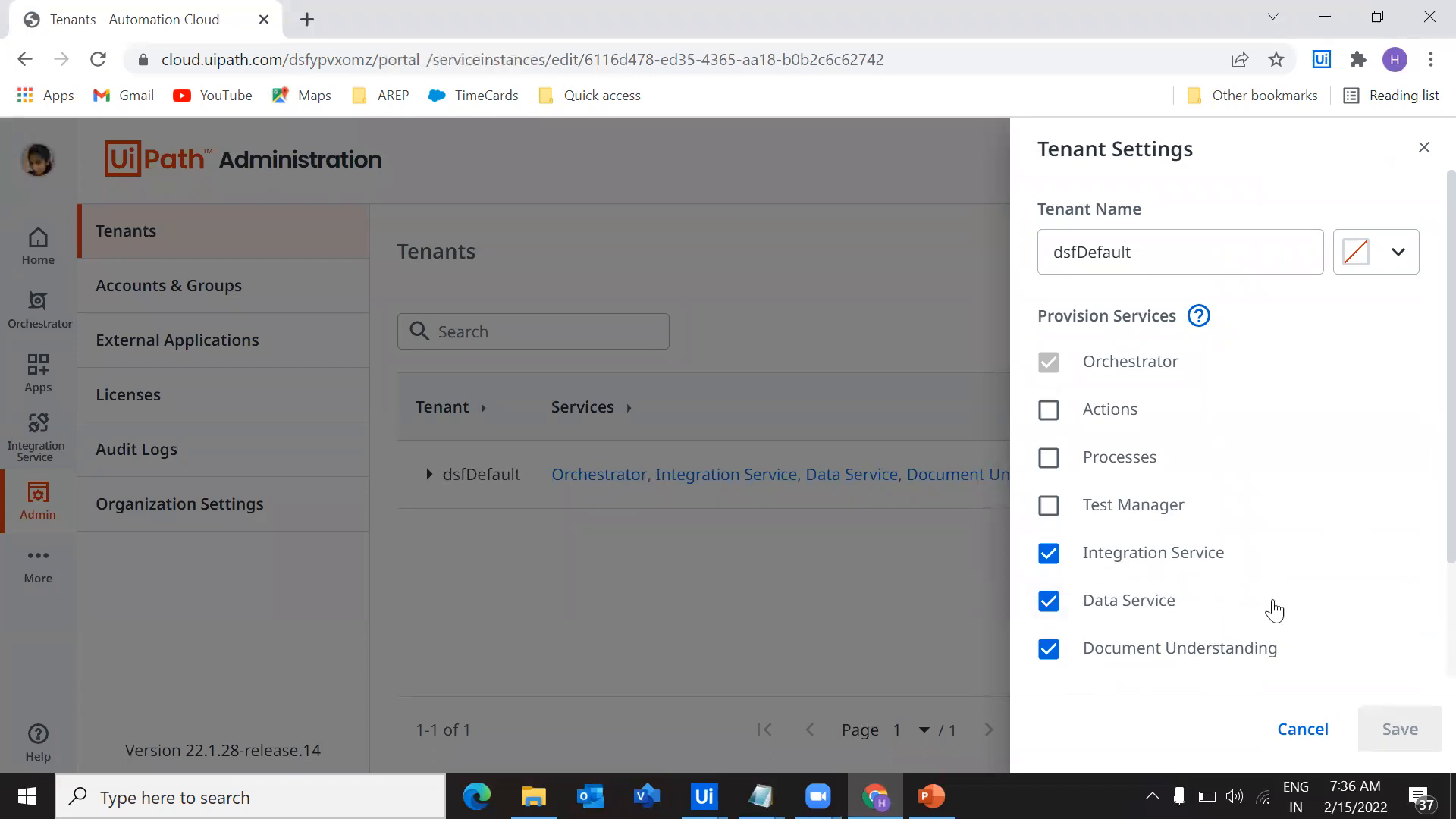
click(1300, 726)
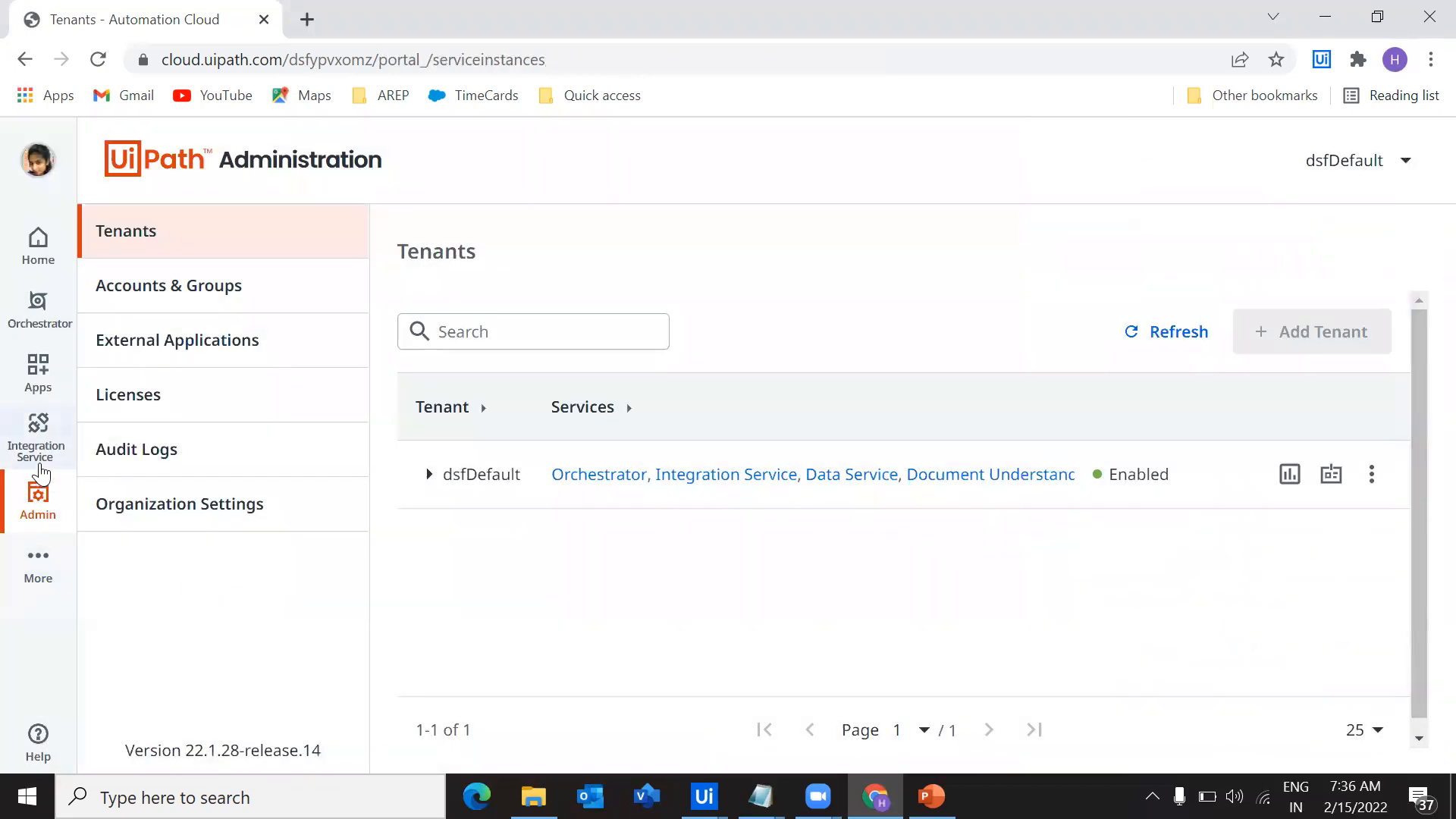
Open Data Service and start a new entity with the display name Test Entity
click(38, 570)
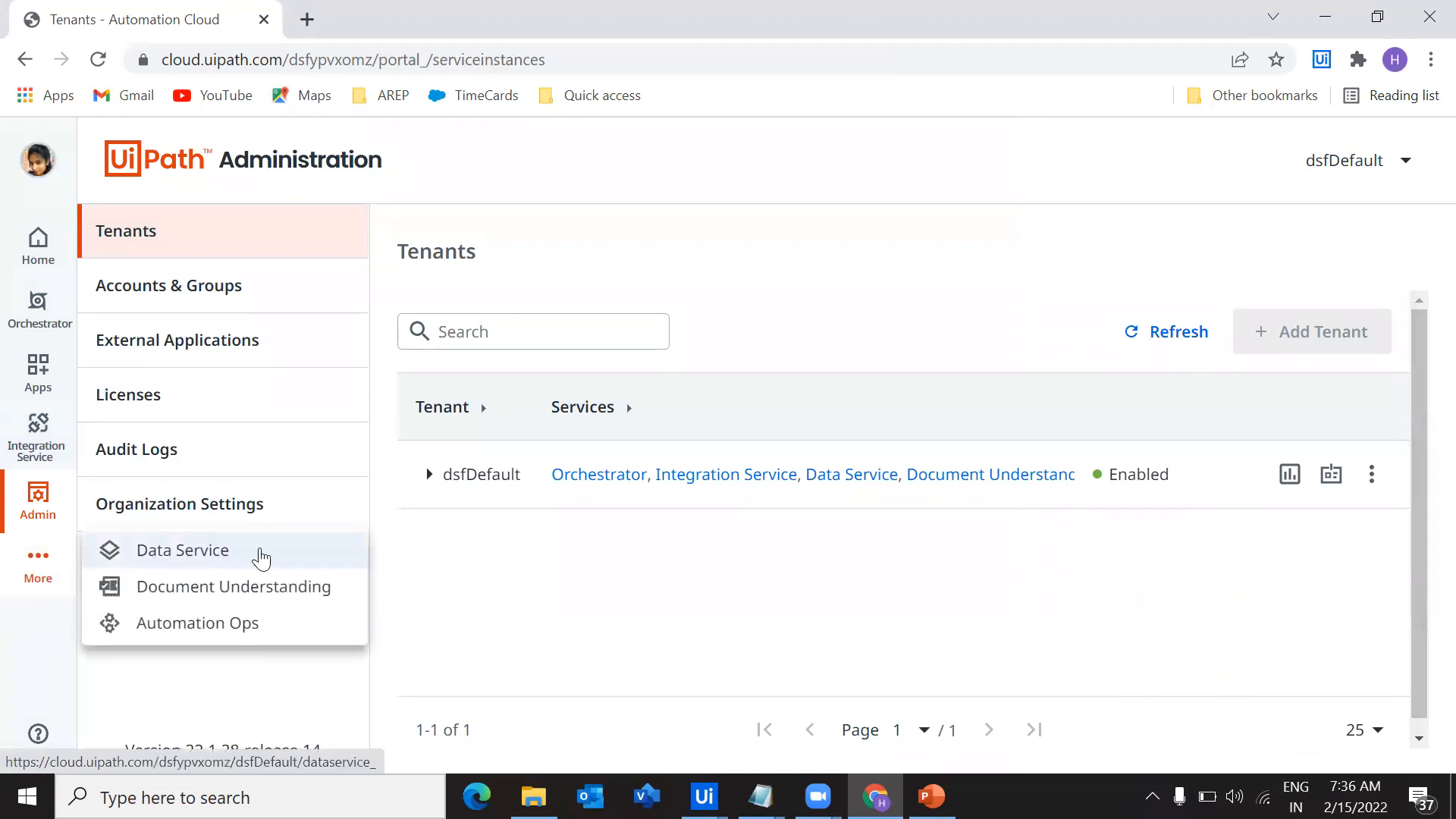
click(258, 558)
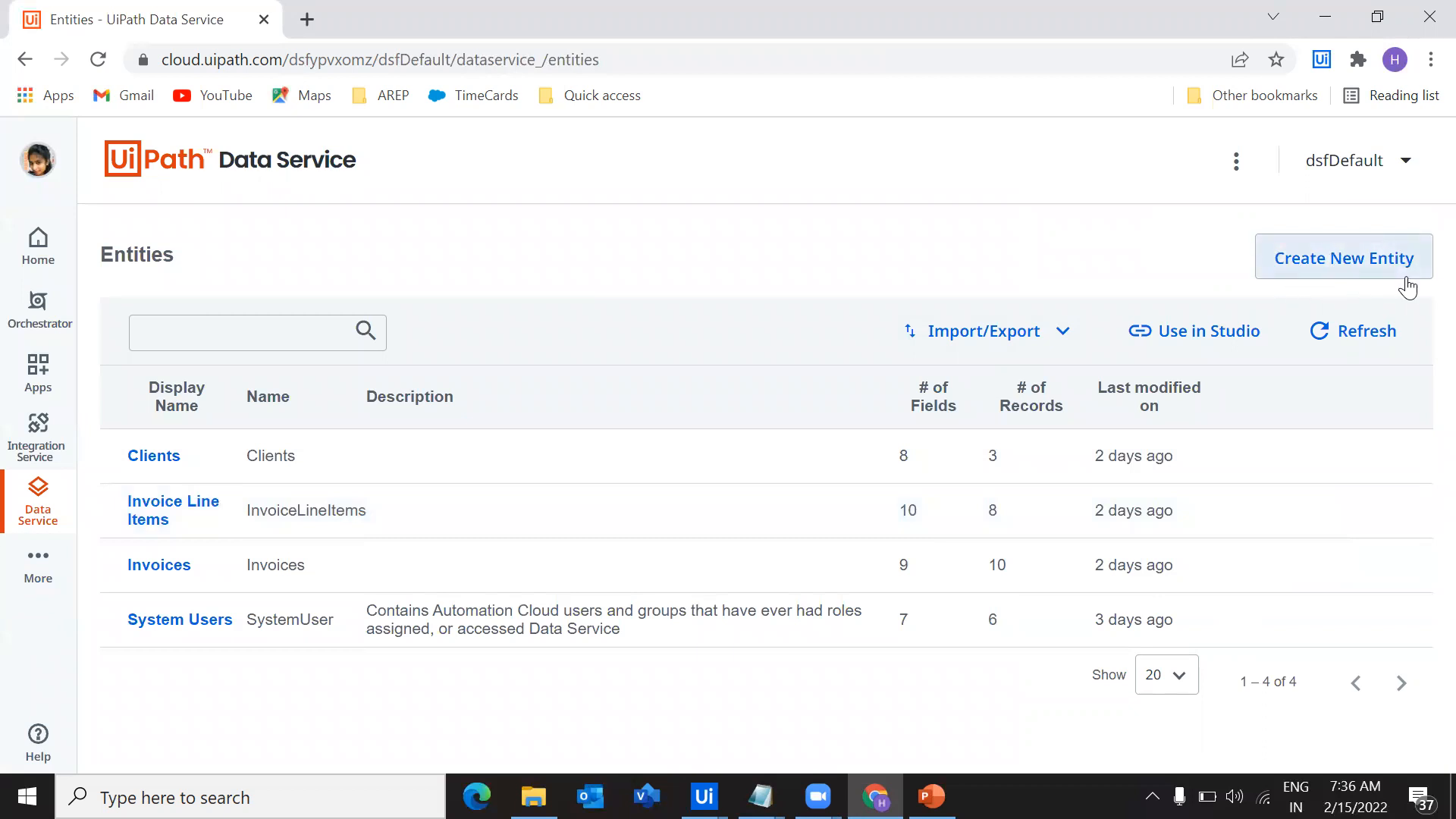
click(1359, 267)
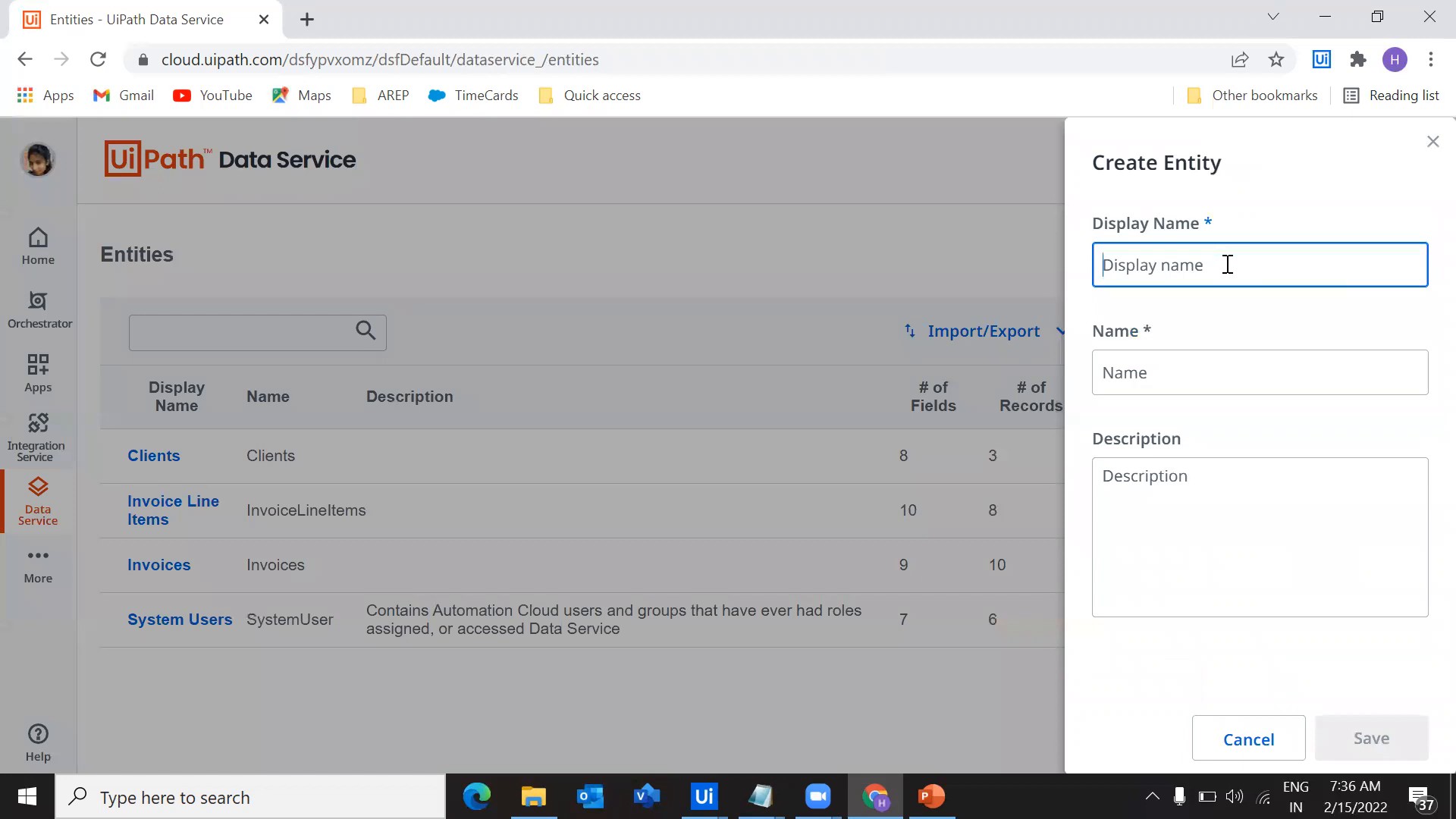
text(Test)
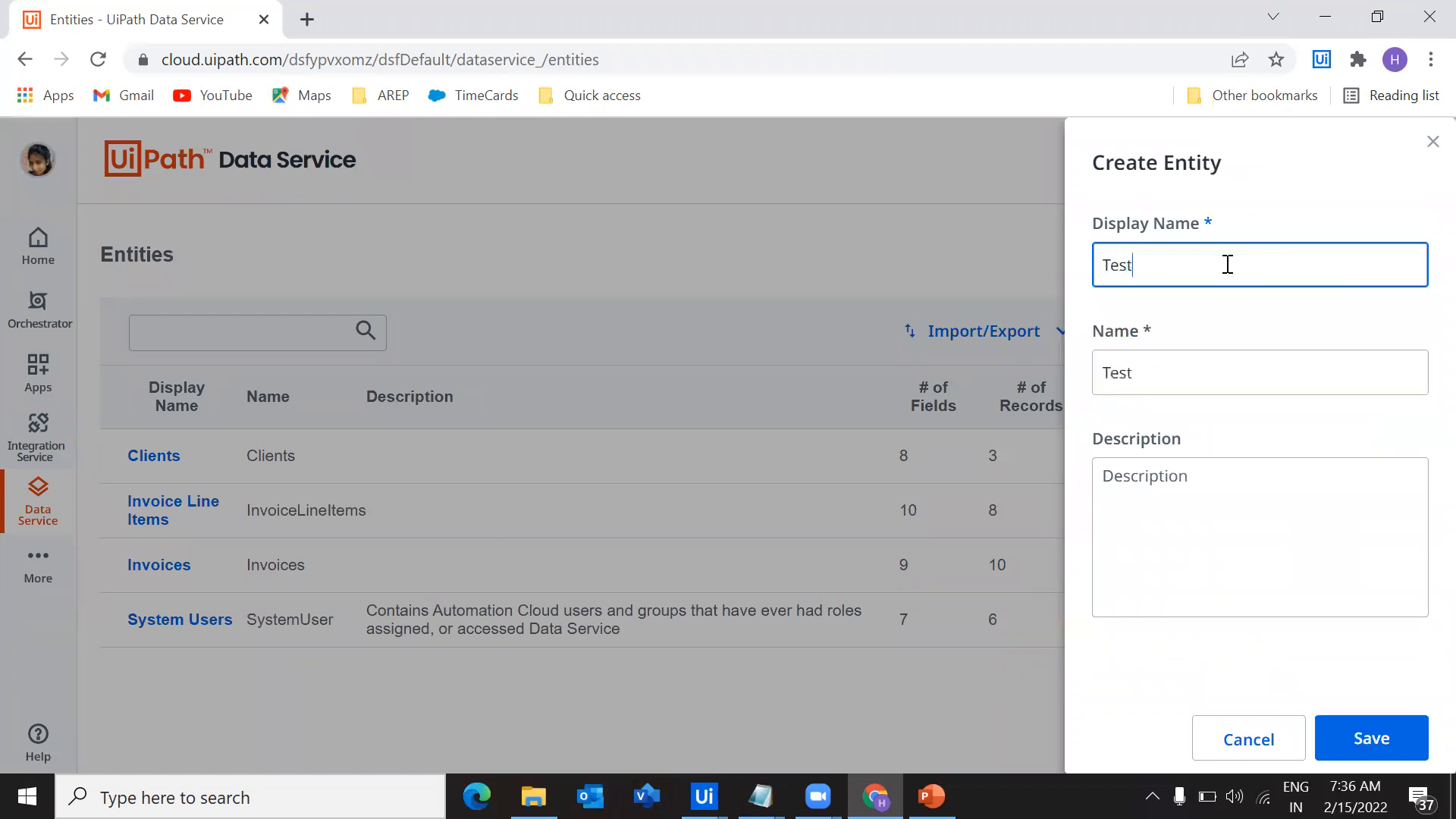
text(Entity)
click(1135, 265)
drag(1177, 371, 1081, 383)
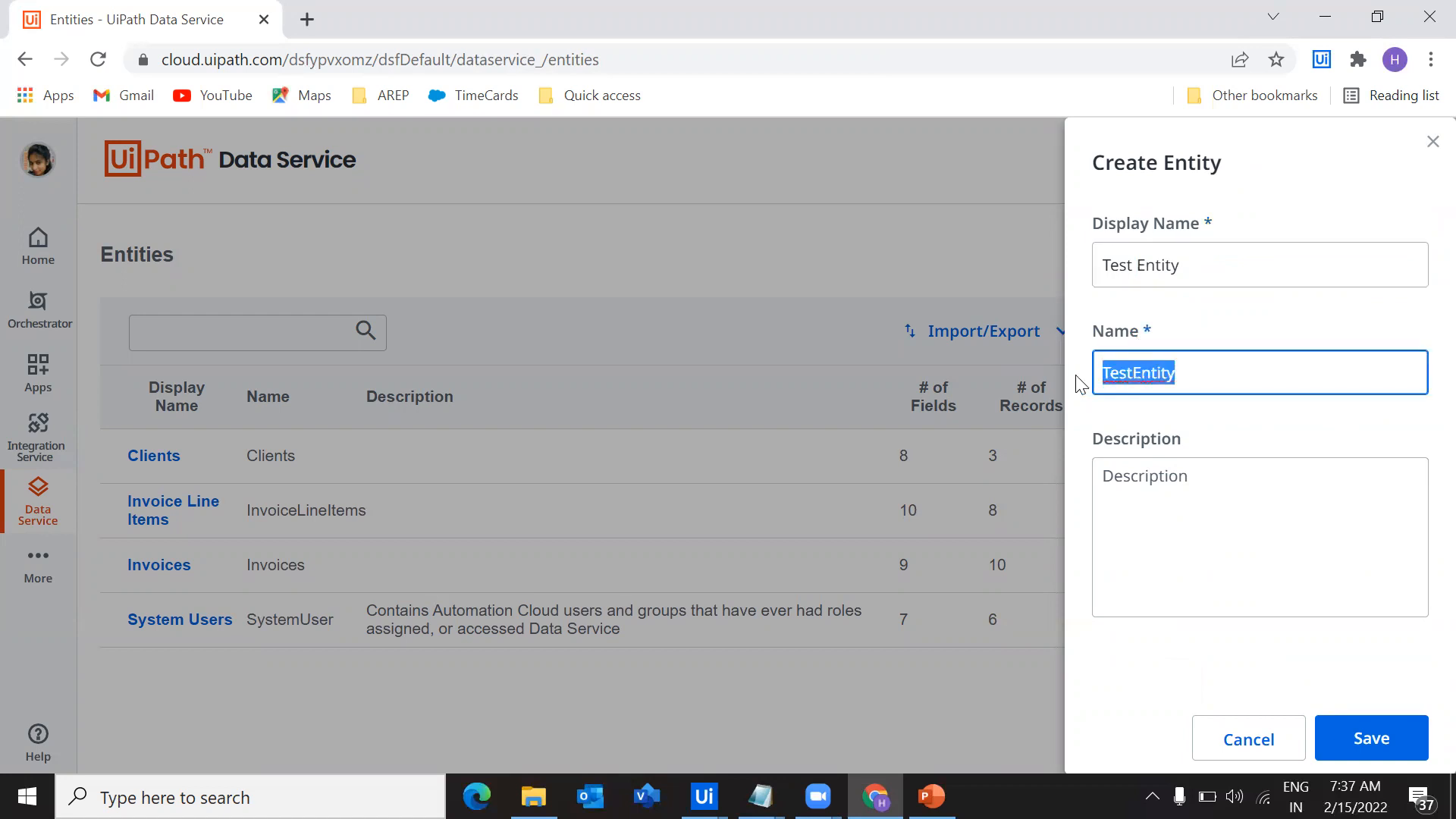
click(1145, 375)
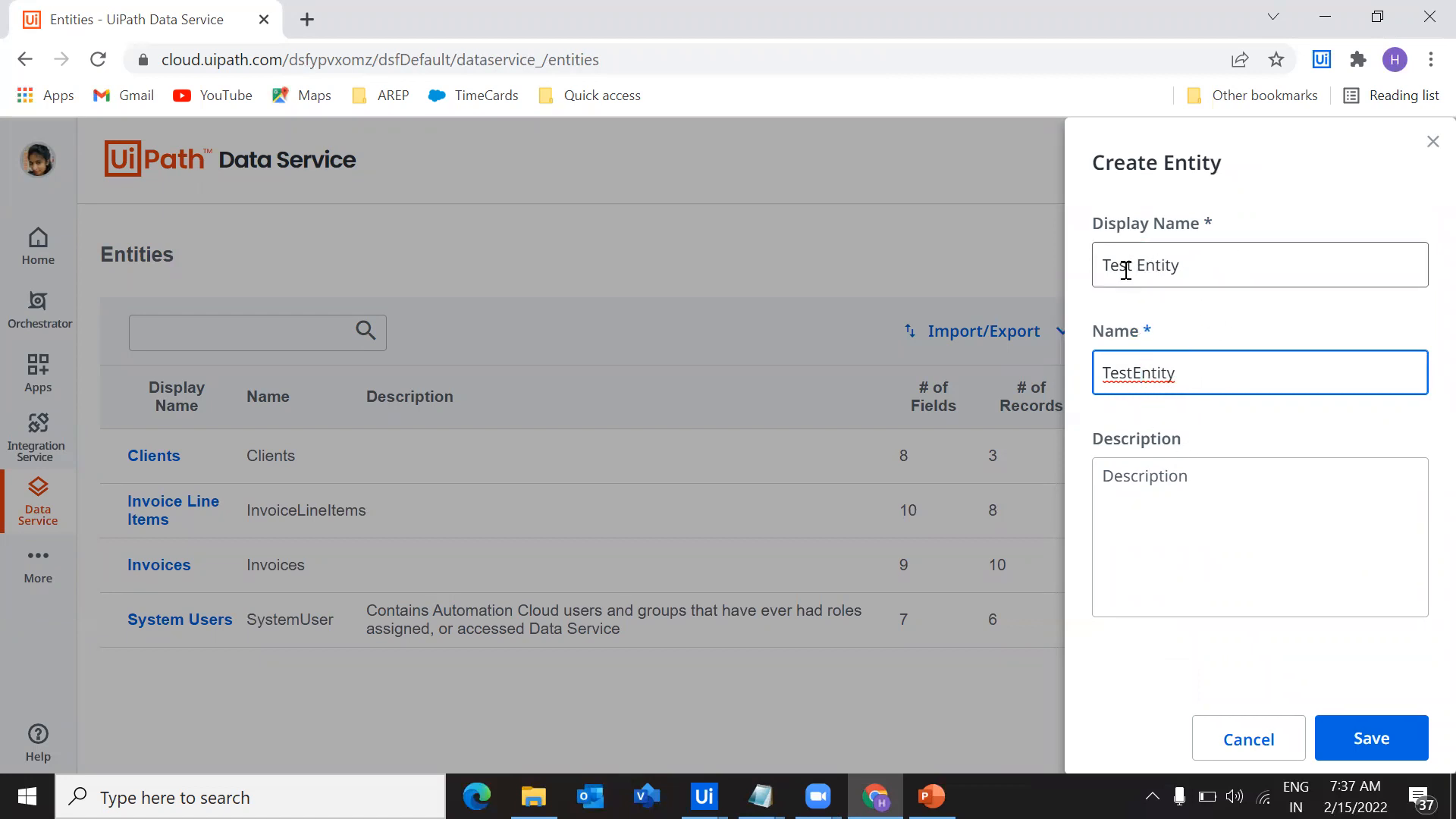
Describe the entity as "Just to test how entity would look like" and save it
click(1202, 476)
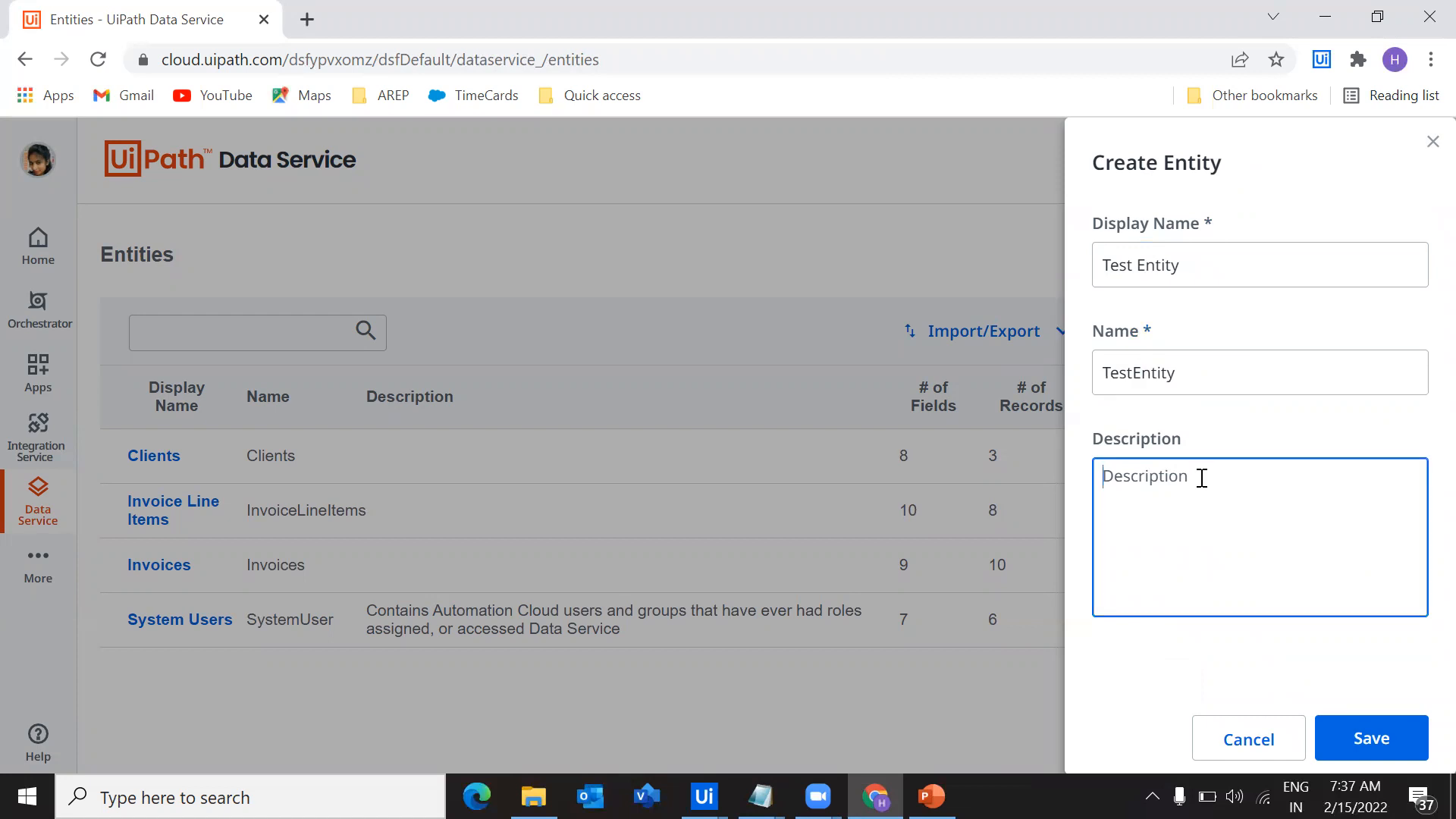
text(Just to test how w)
text(ntity would look like)
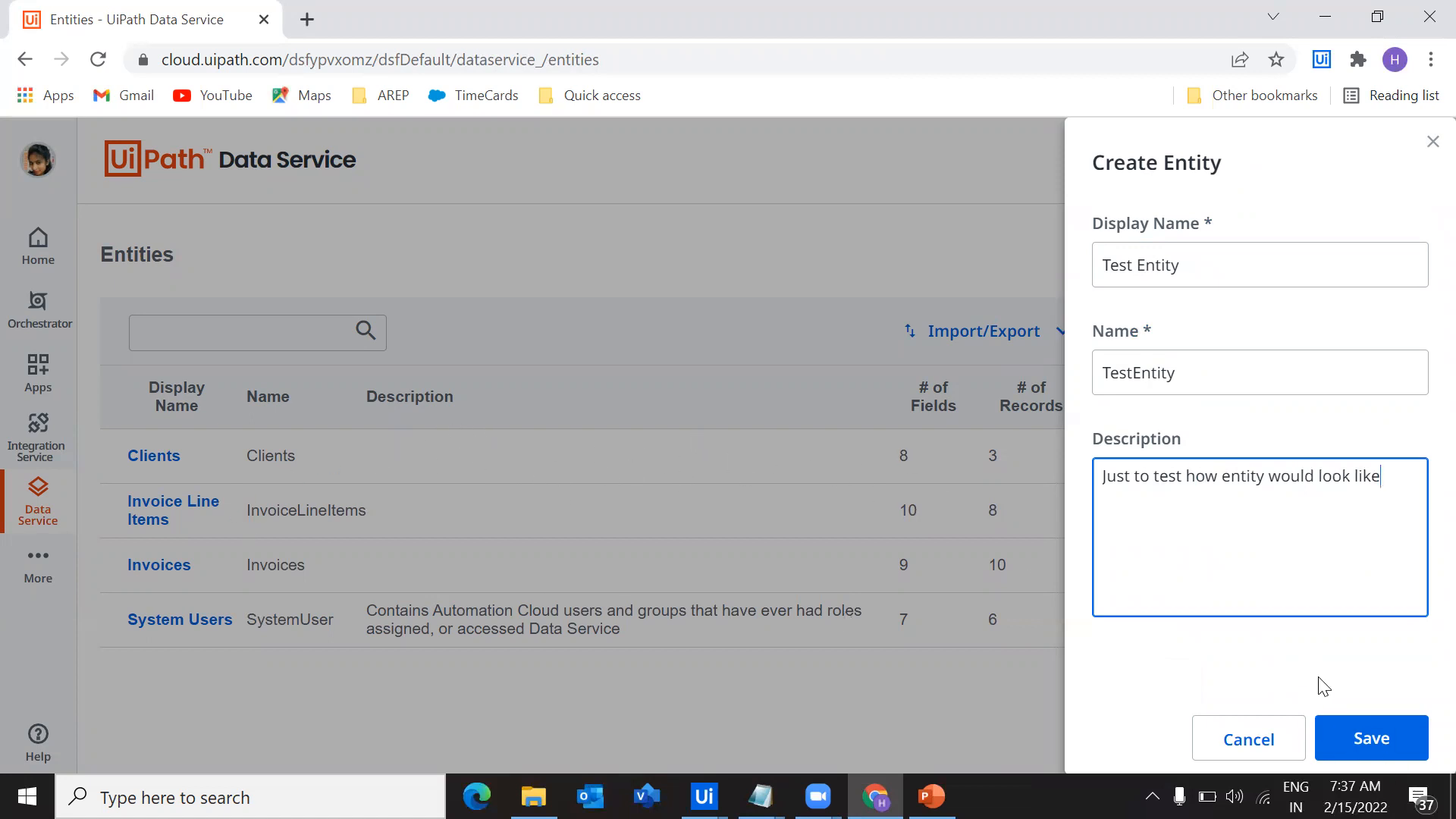
click(1383, 743)
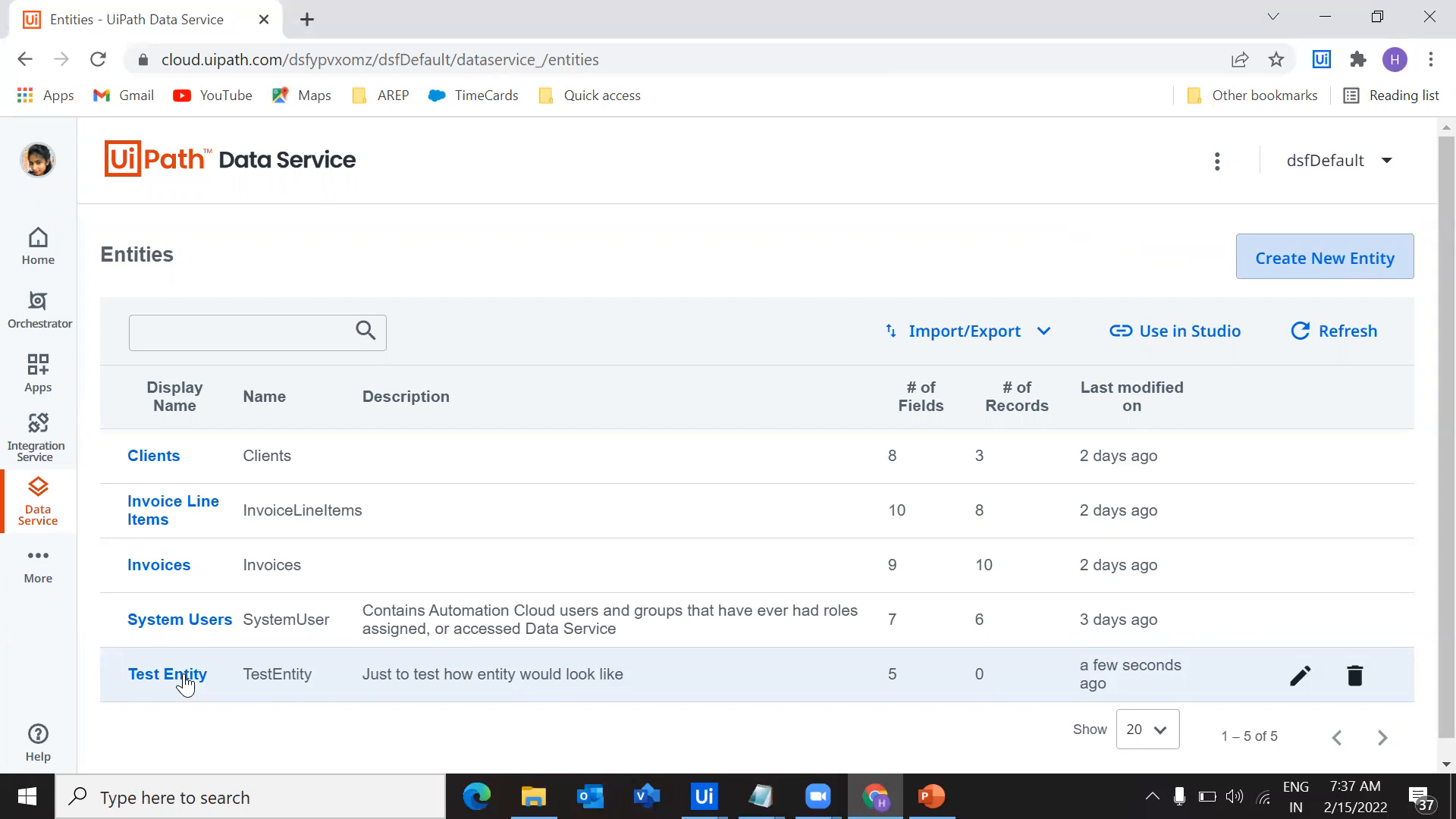
Open Test Entity and examine its built-in fields and its data records
click(132, 692)
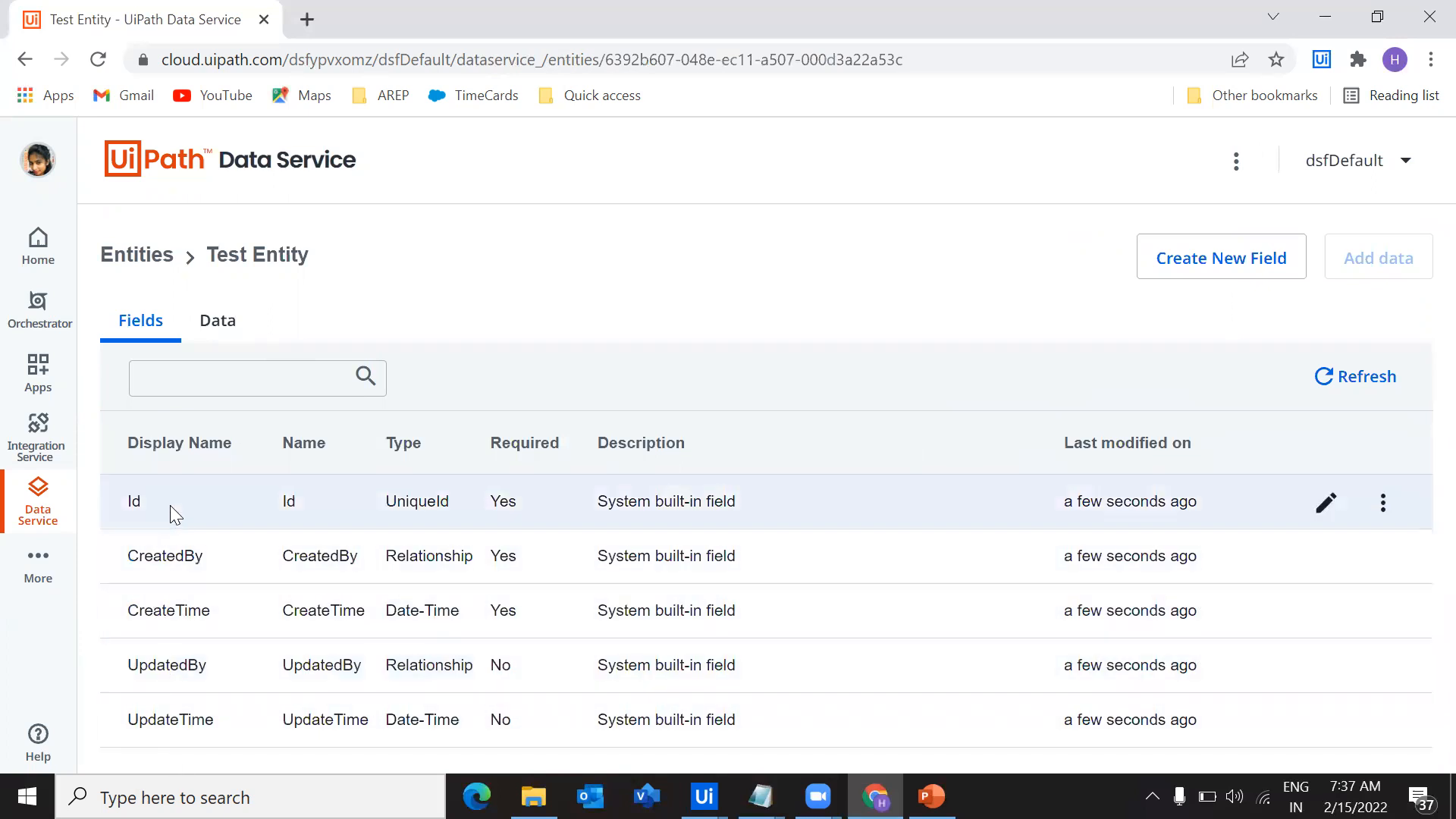
click(219, 326)
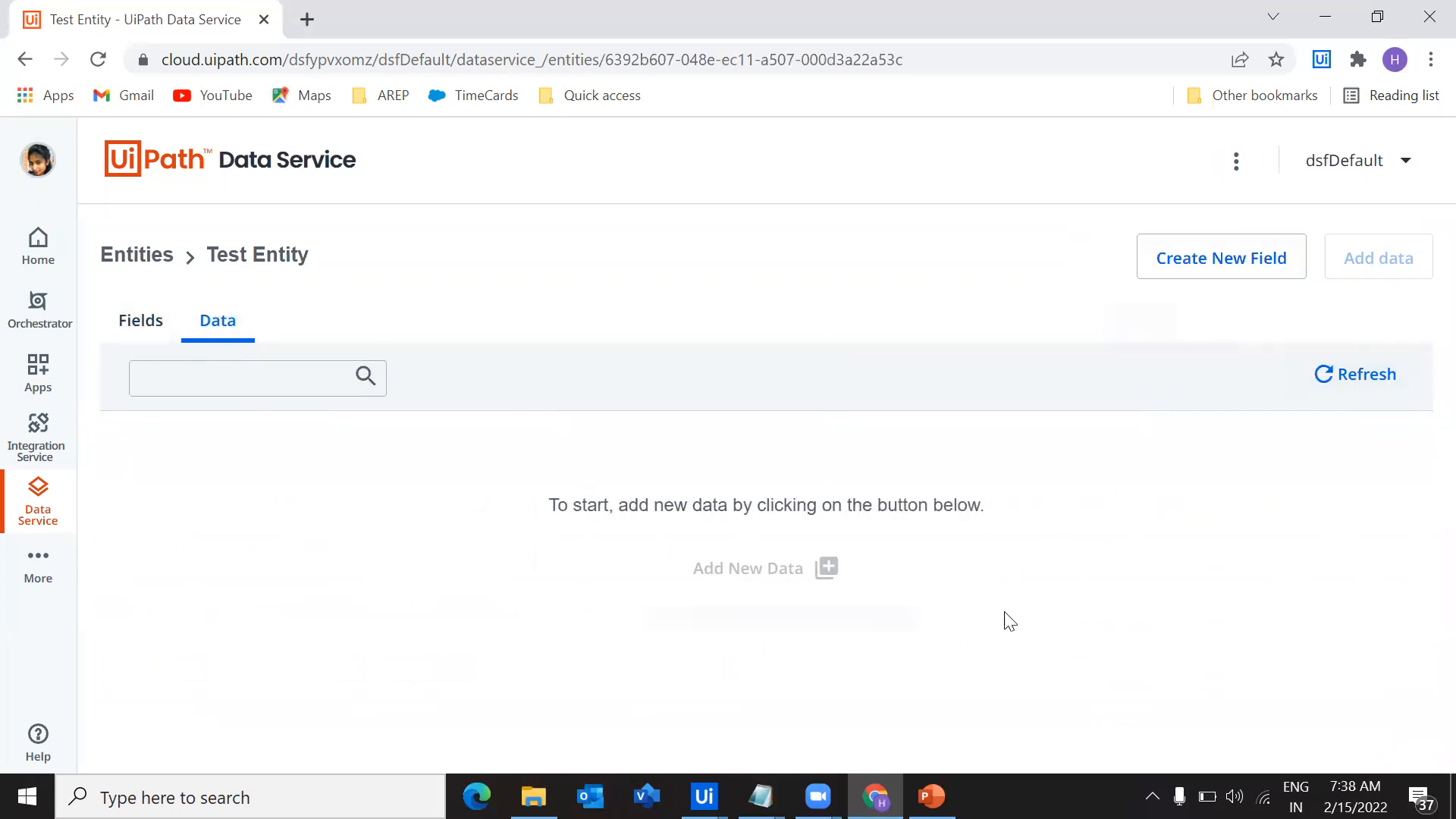
click(120, 330)
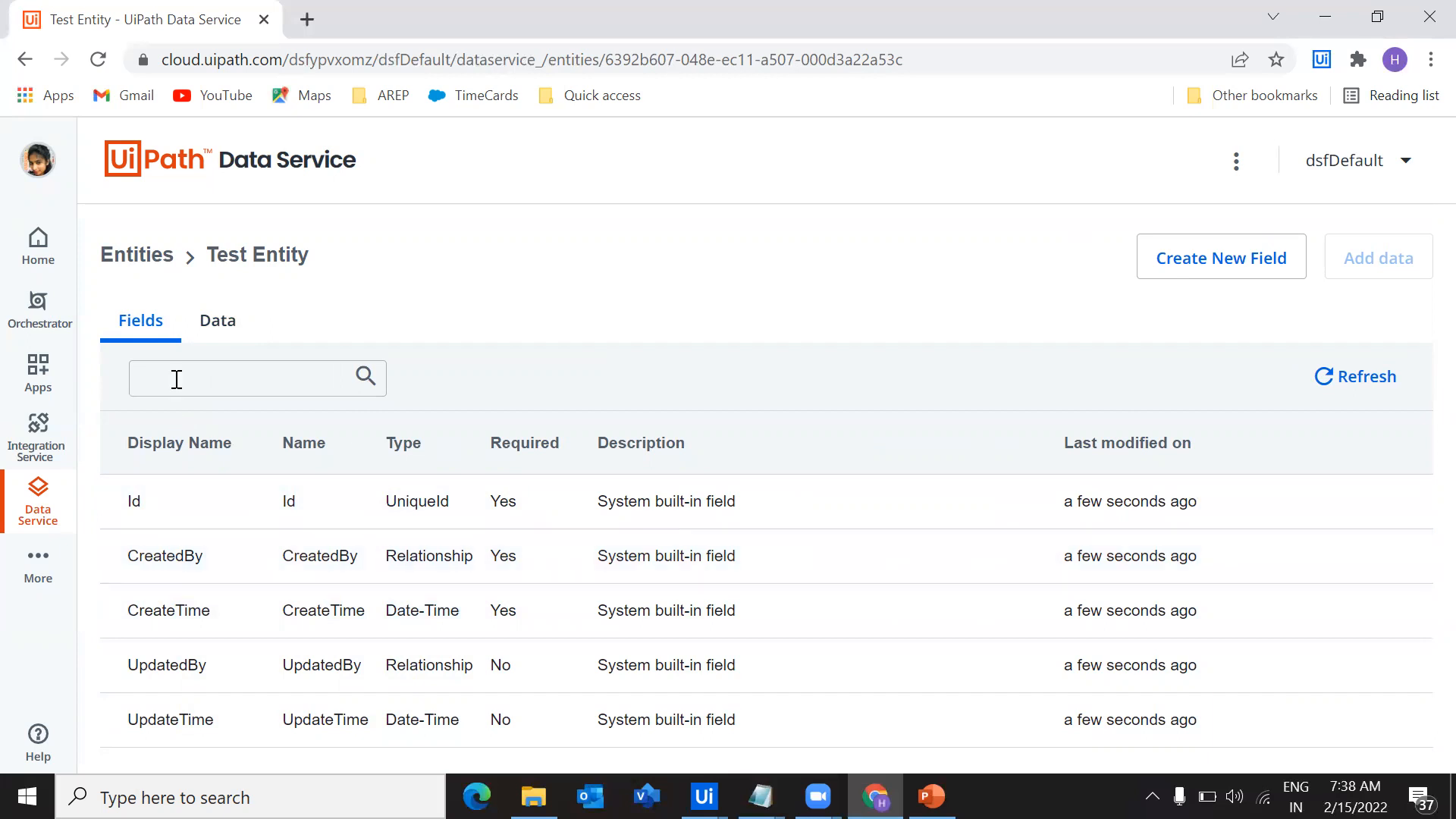
click(212, 320)
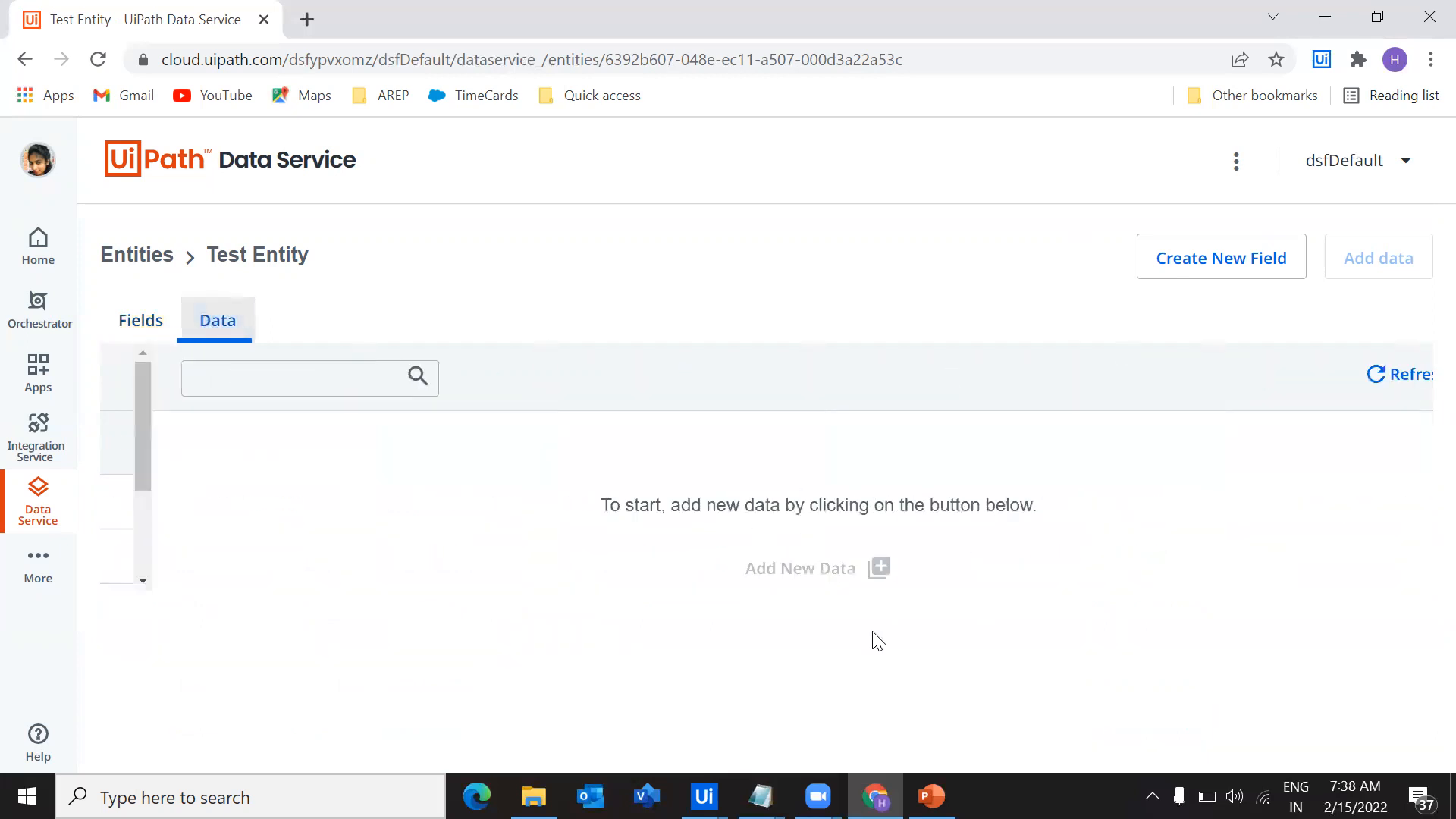
click(157, 328)
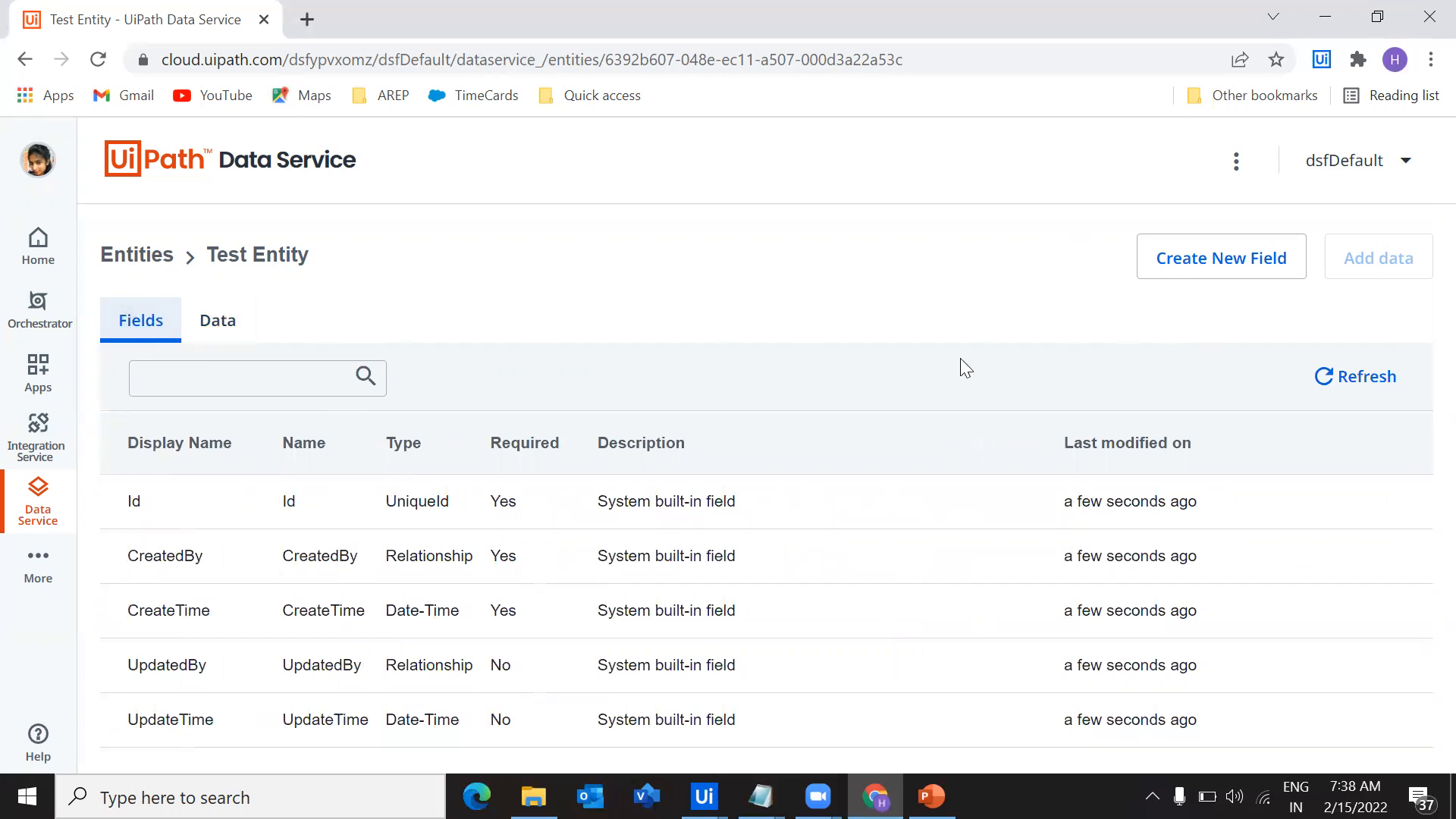
Start a new Text field in Test Entity with the display name TestField1
click(1176, 265)
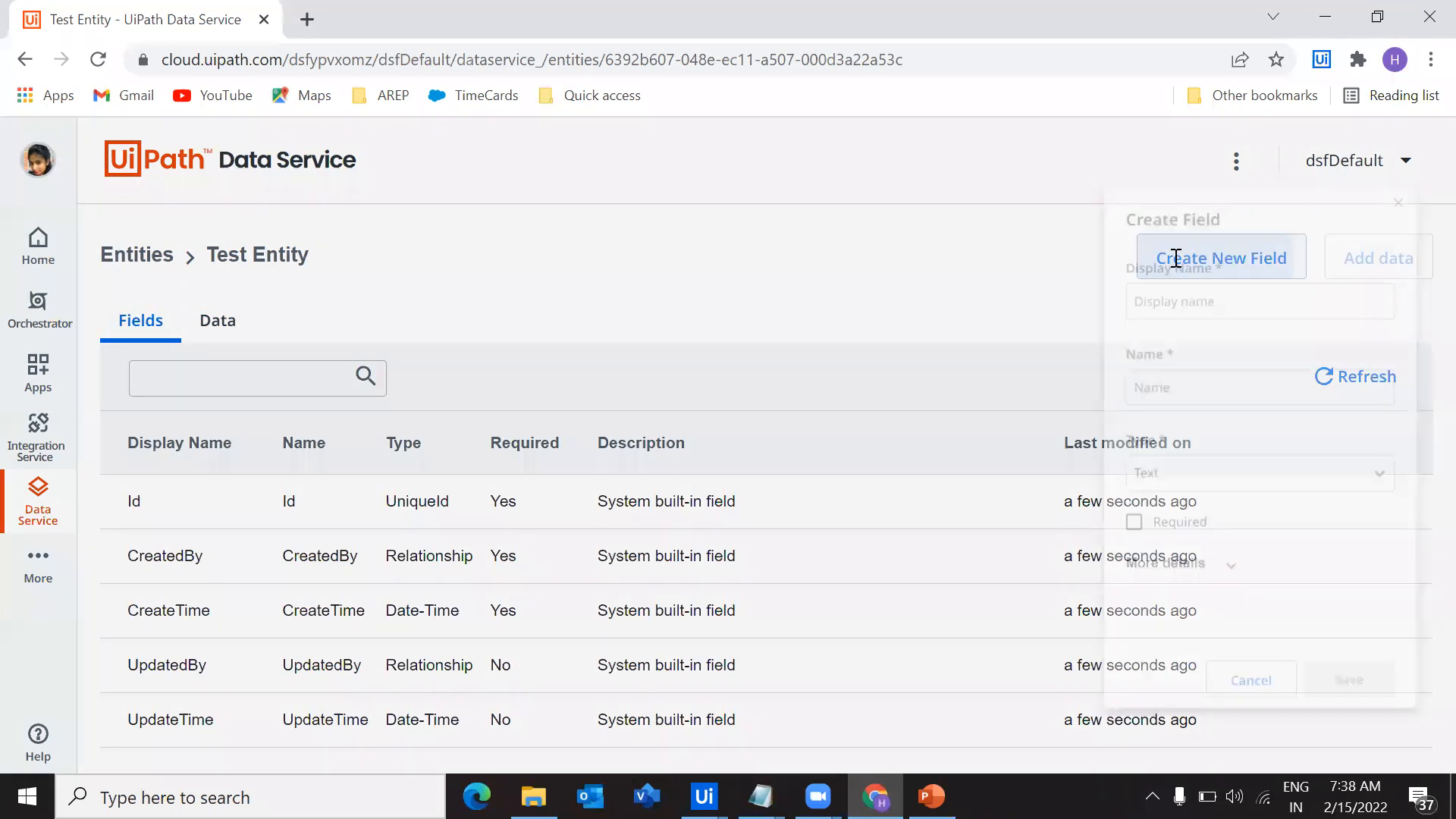
click(1175, 258)
click(1168, 257)
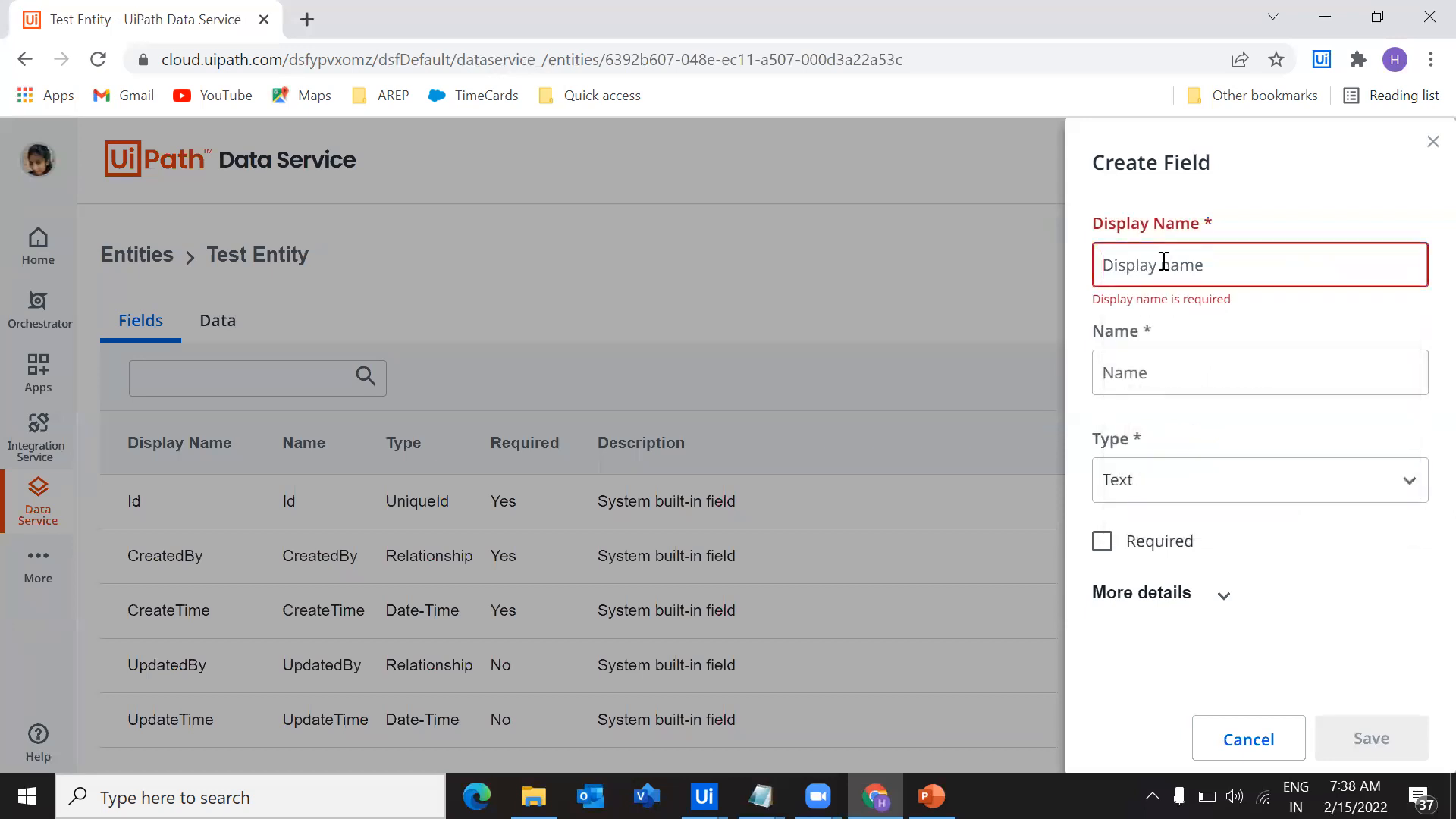
text(Test)
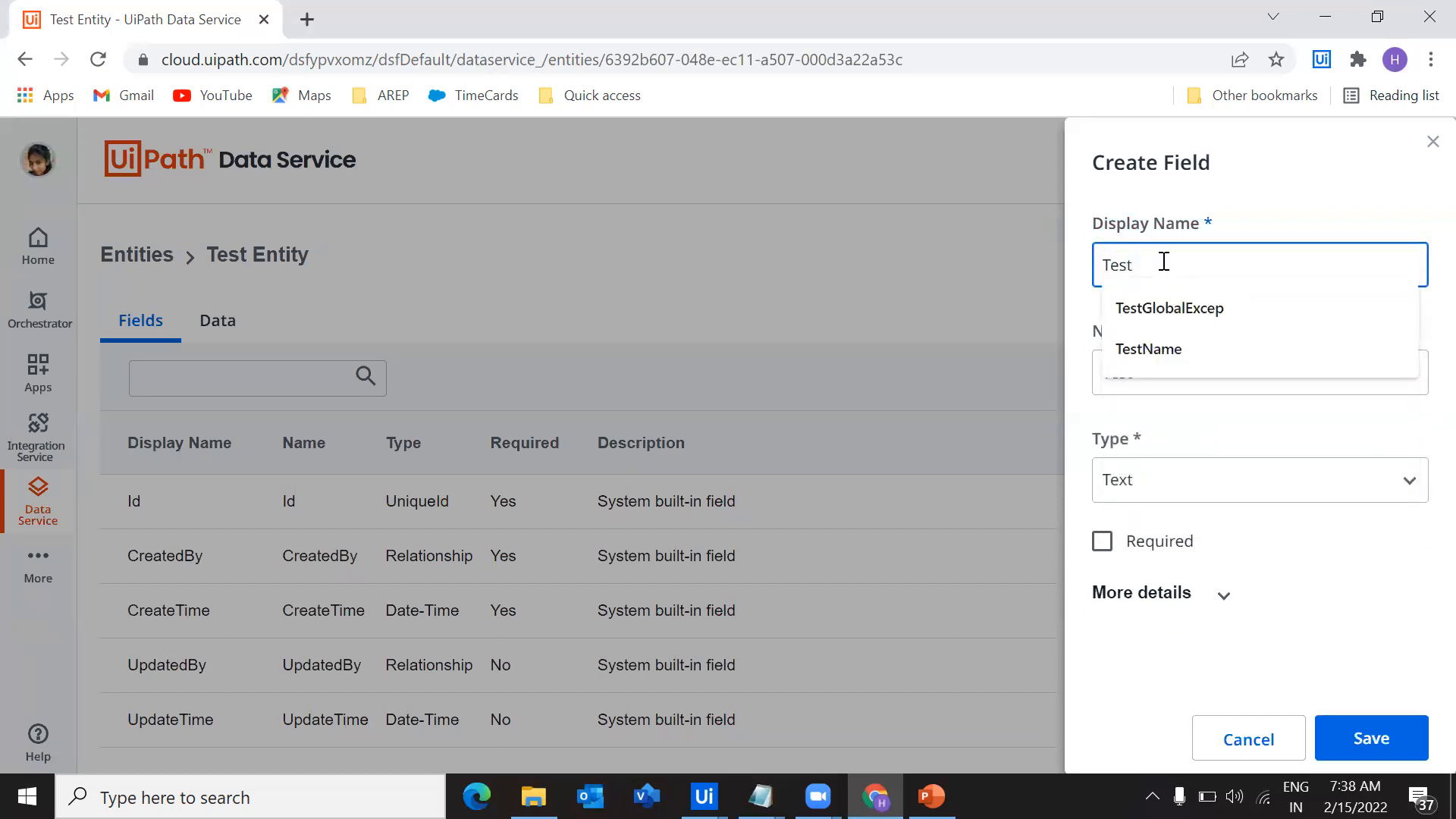
text(Field1)
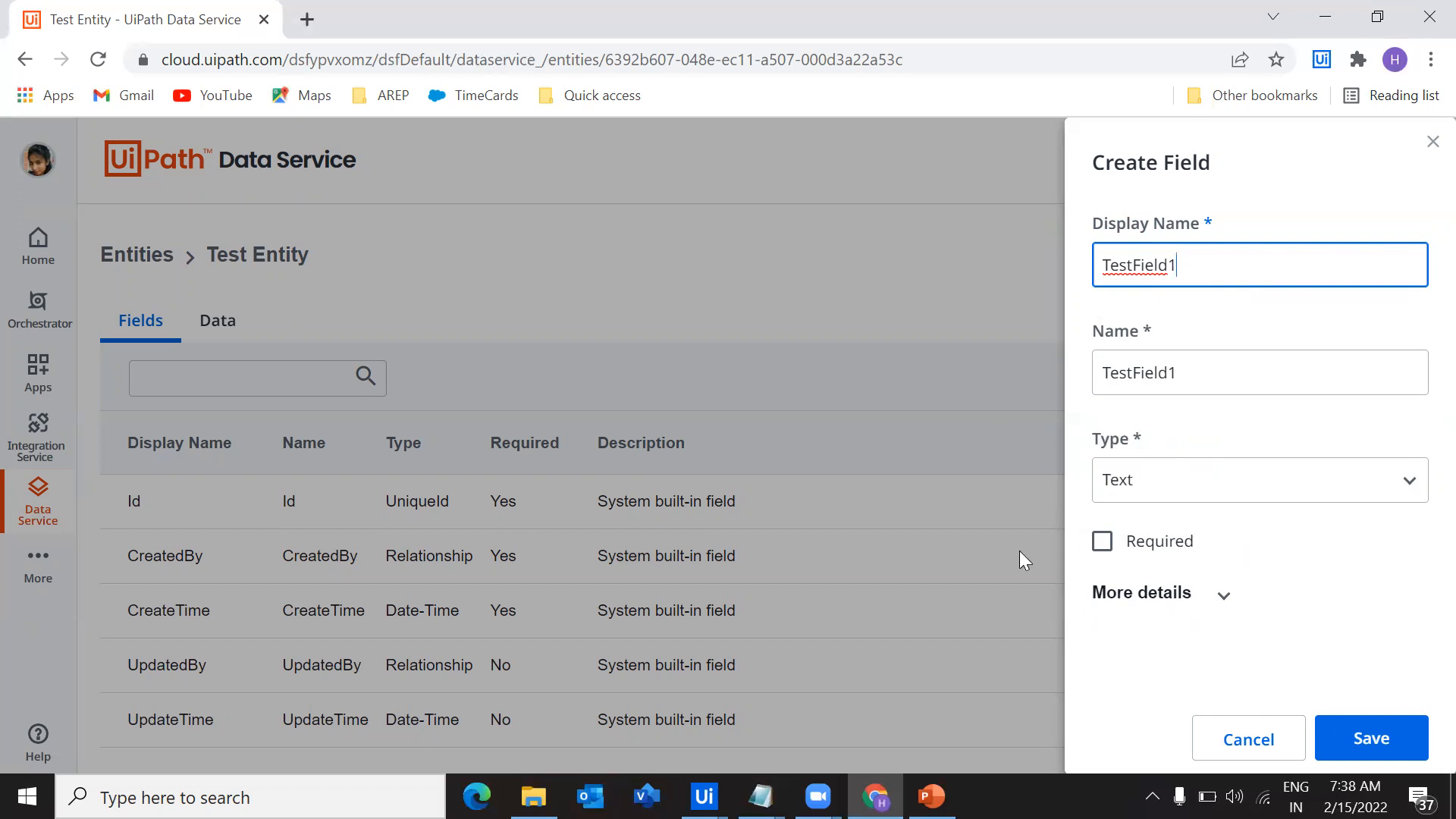
Make TestField1 required with the default value abcd, and save the field
click(1103, 543)
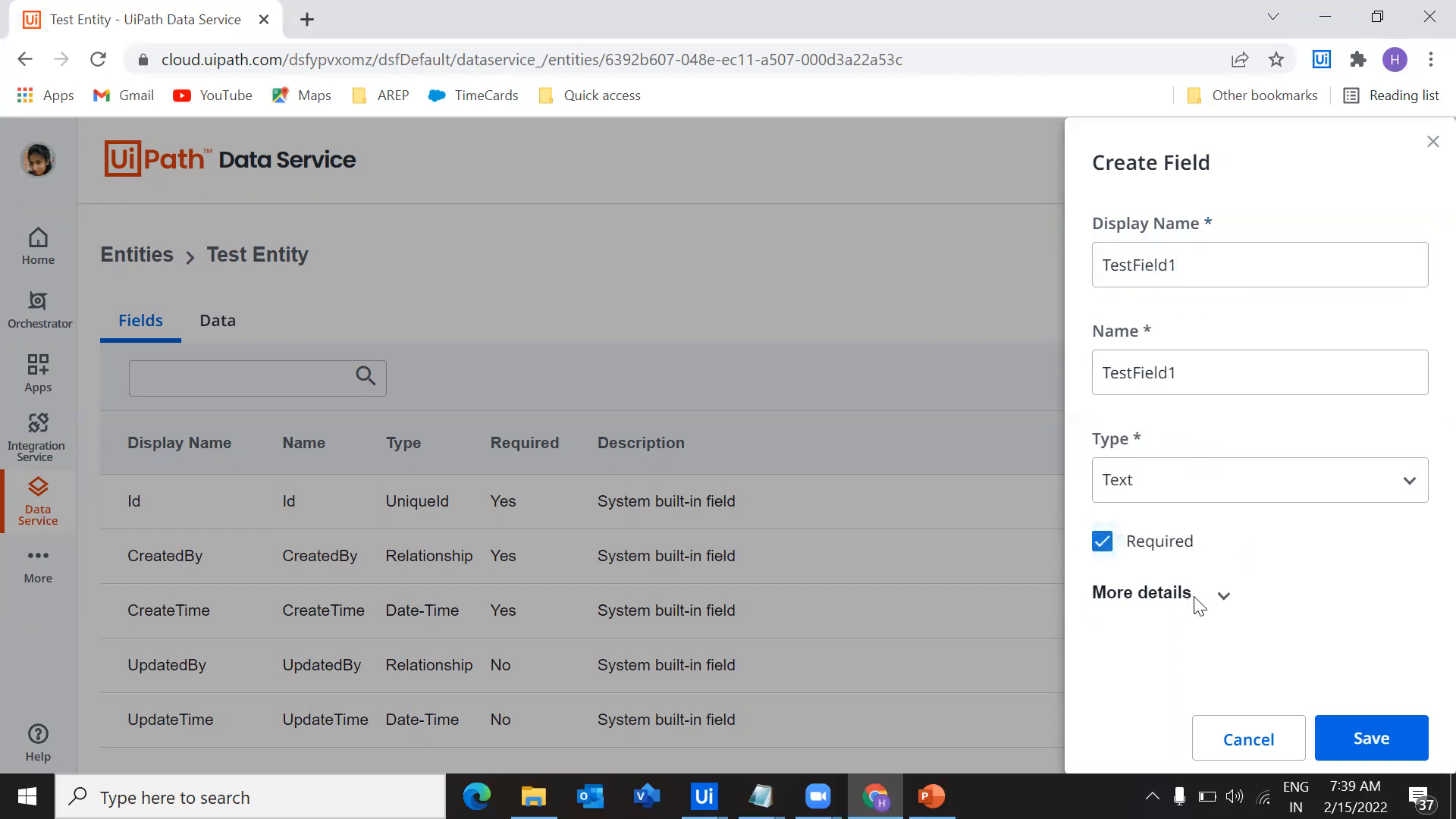
click(1195, 605)
scroll(1316, 503, down, 5)
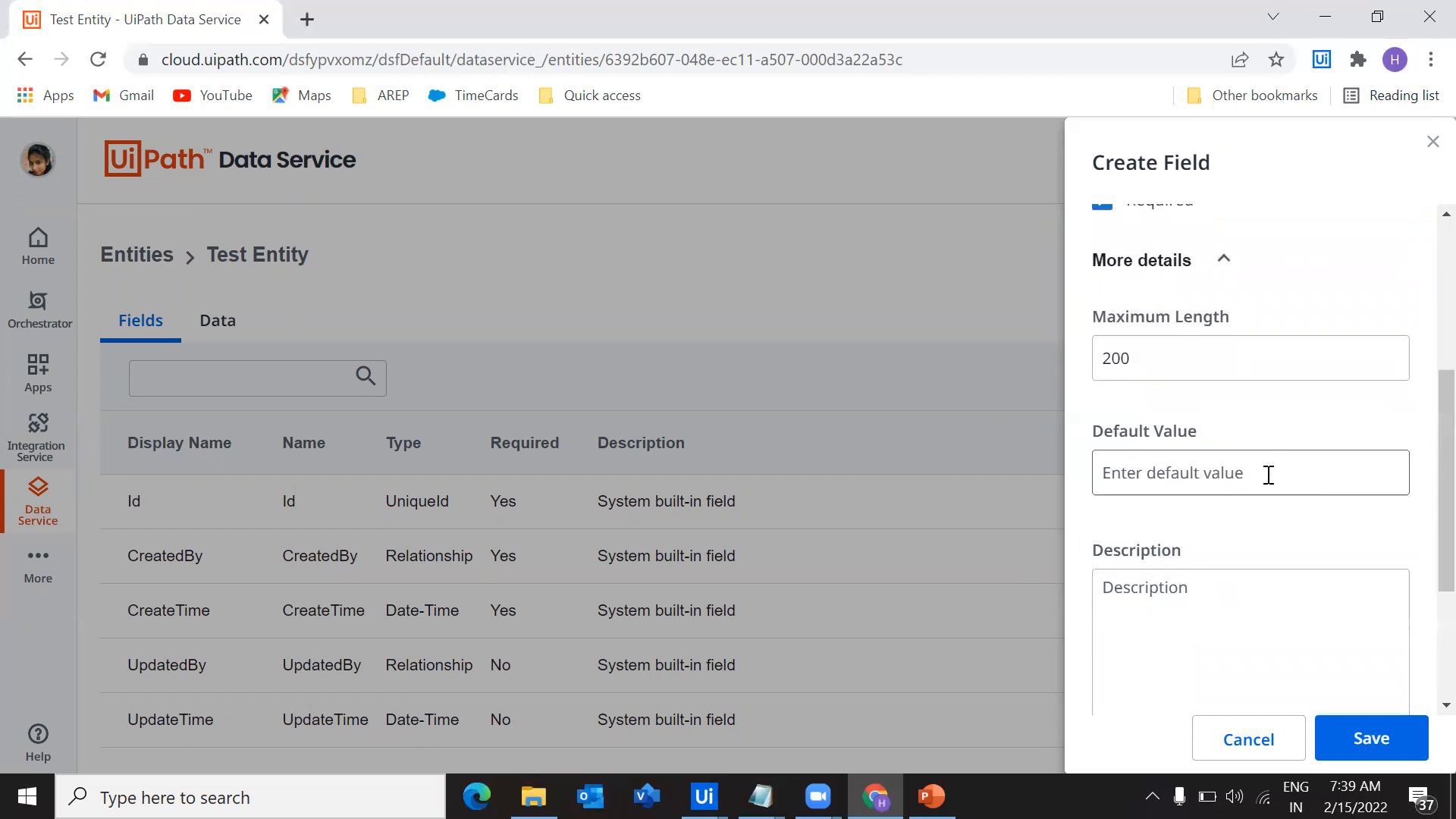
click(1137, 467)
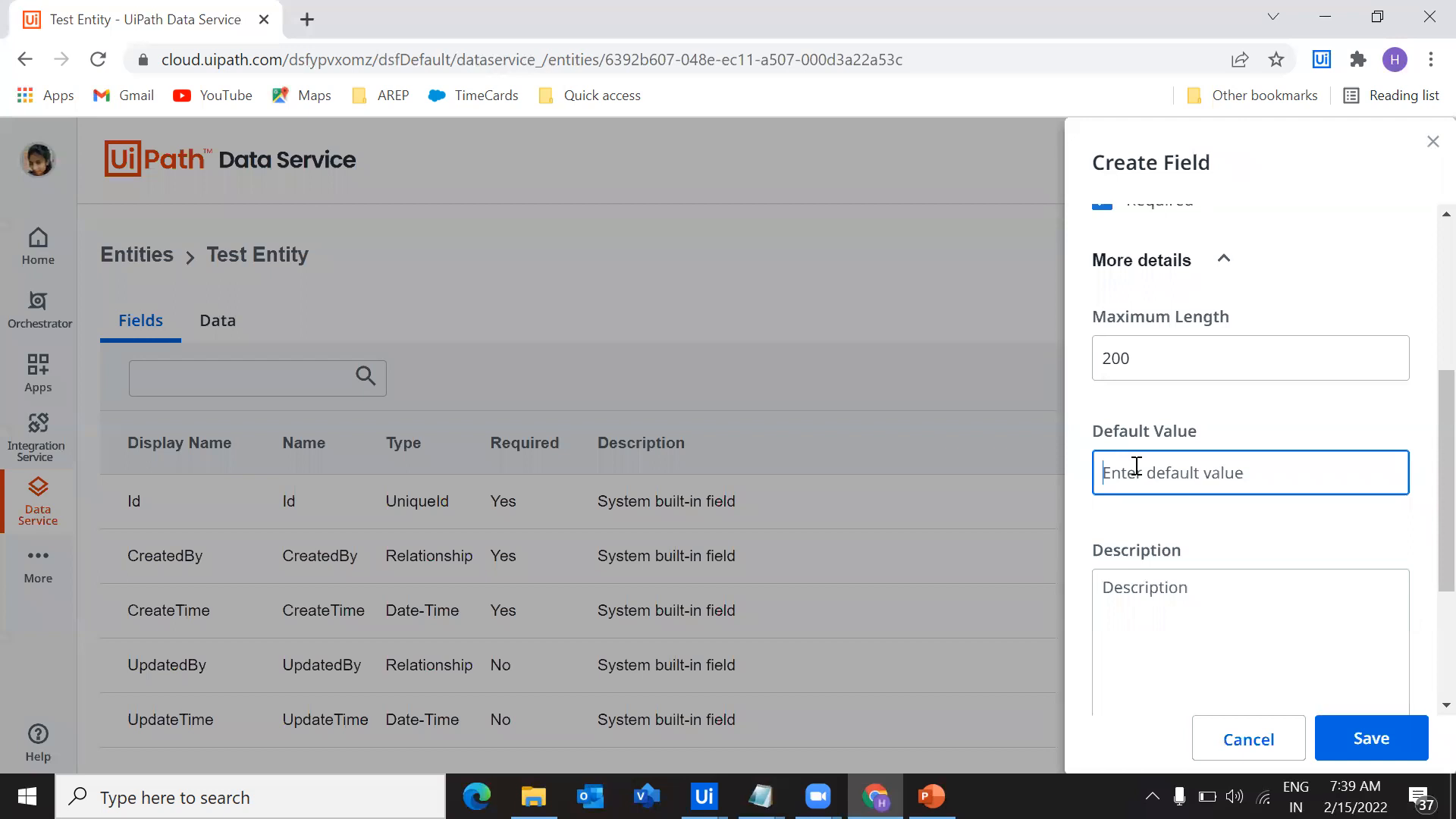
text(abce)
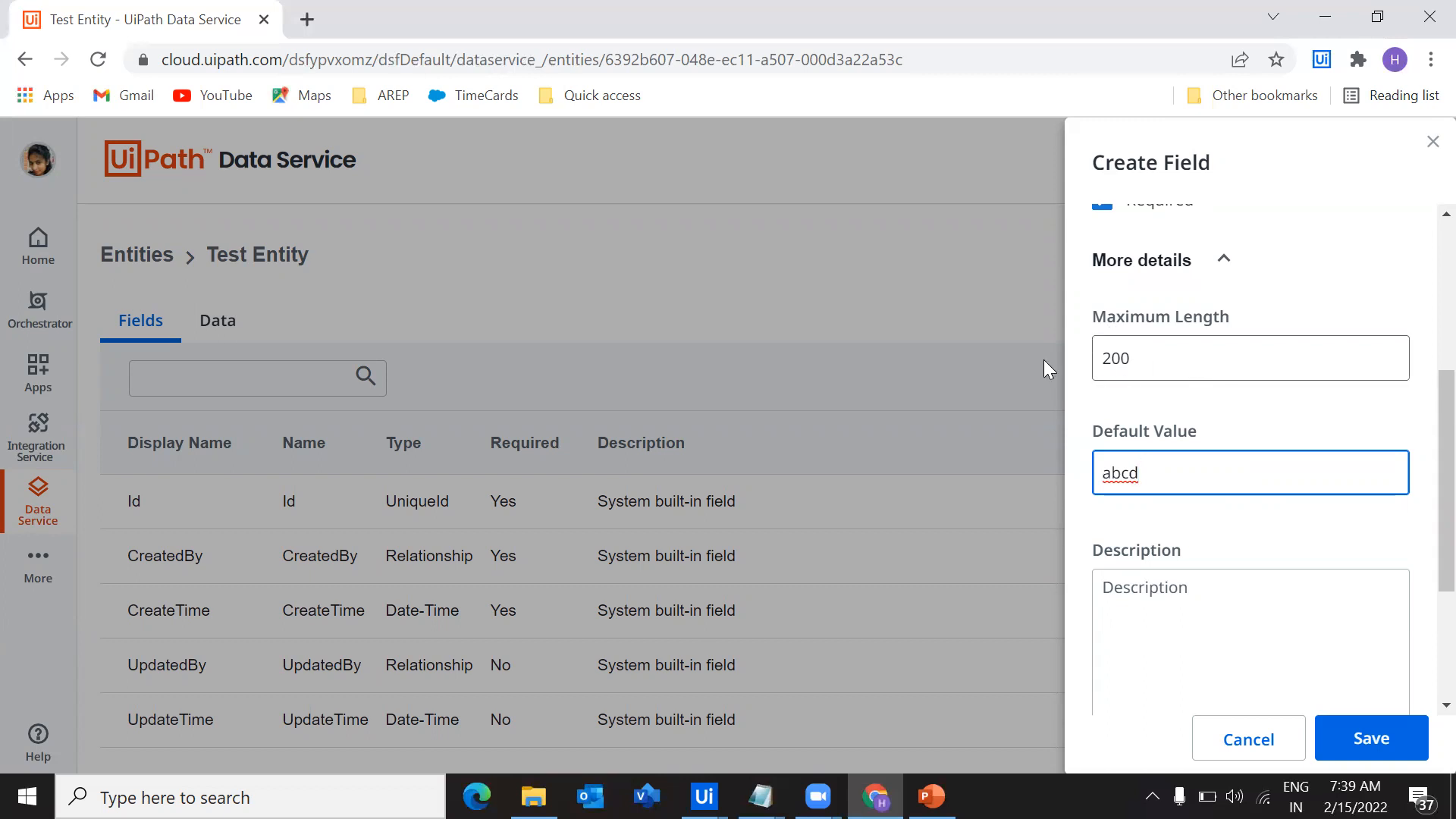
scroll(1277, 514, down, 3)
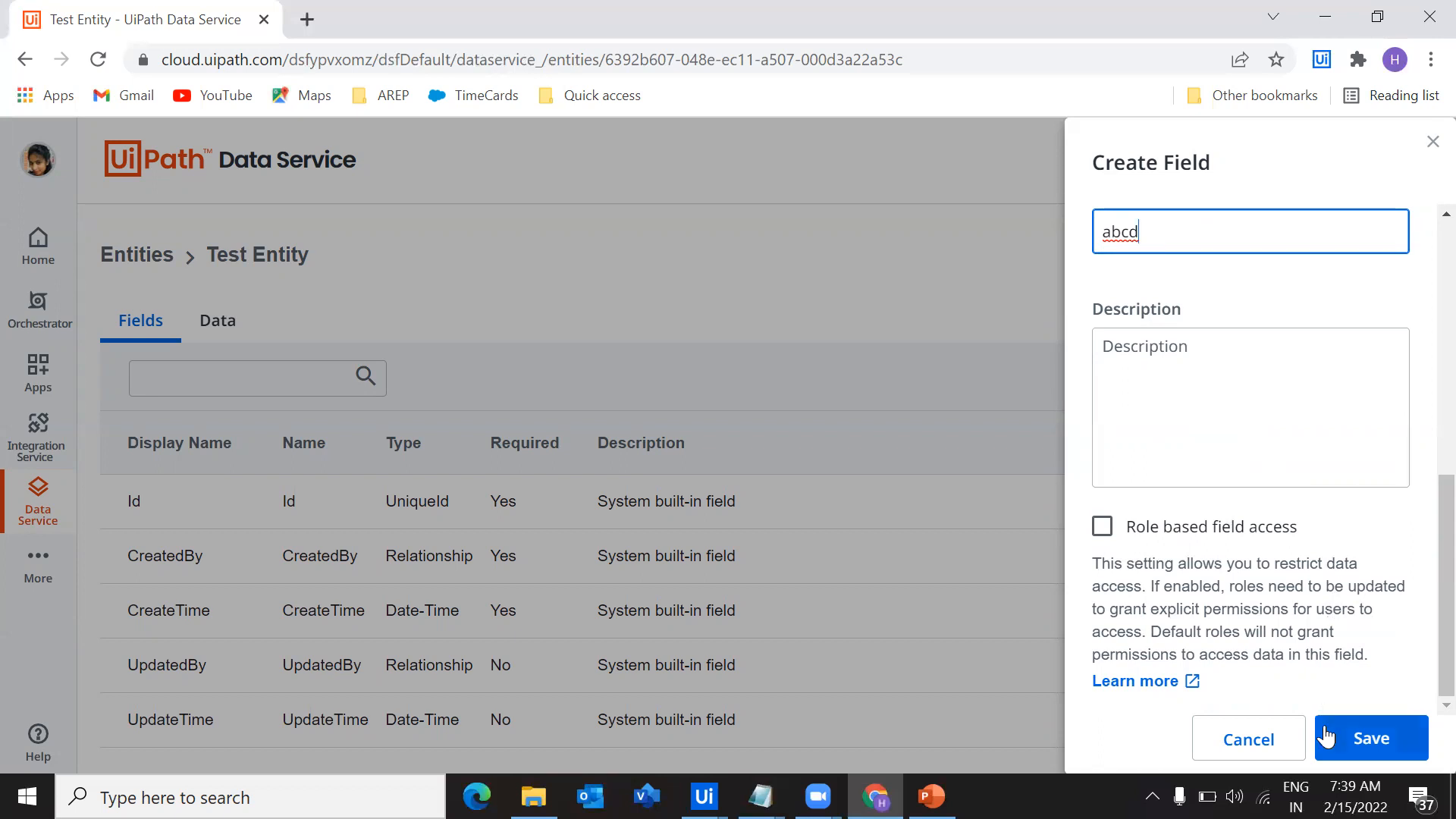
click(1349, 736)
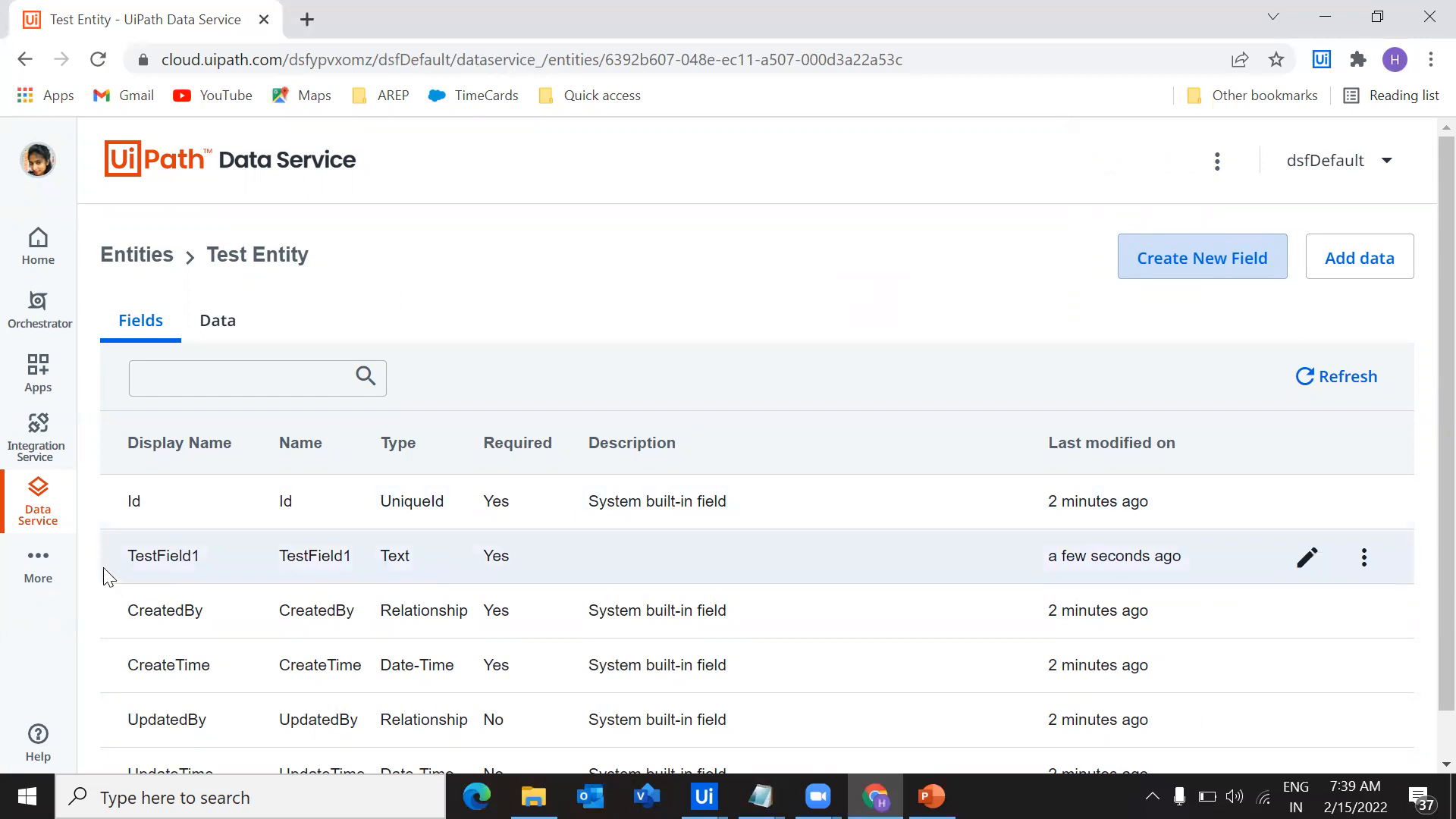
Add a data record to Test Entity, replacing the default TestField1 value with a person's first name, and save it
drag(119, 559, 186, 563)
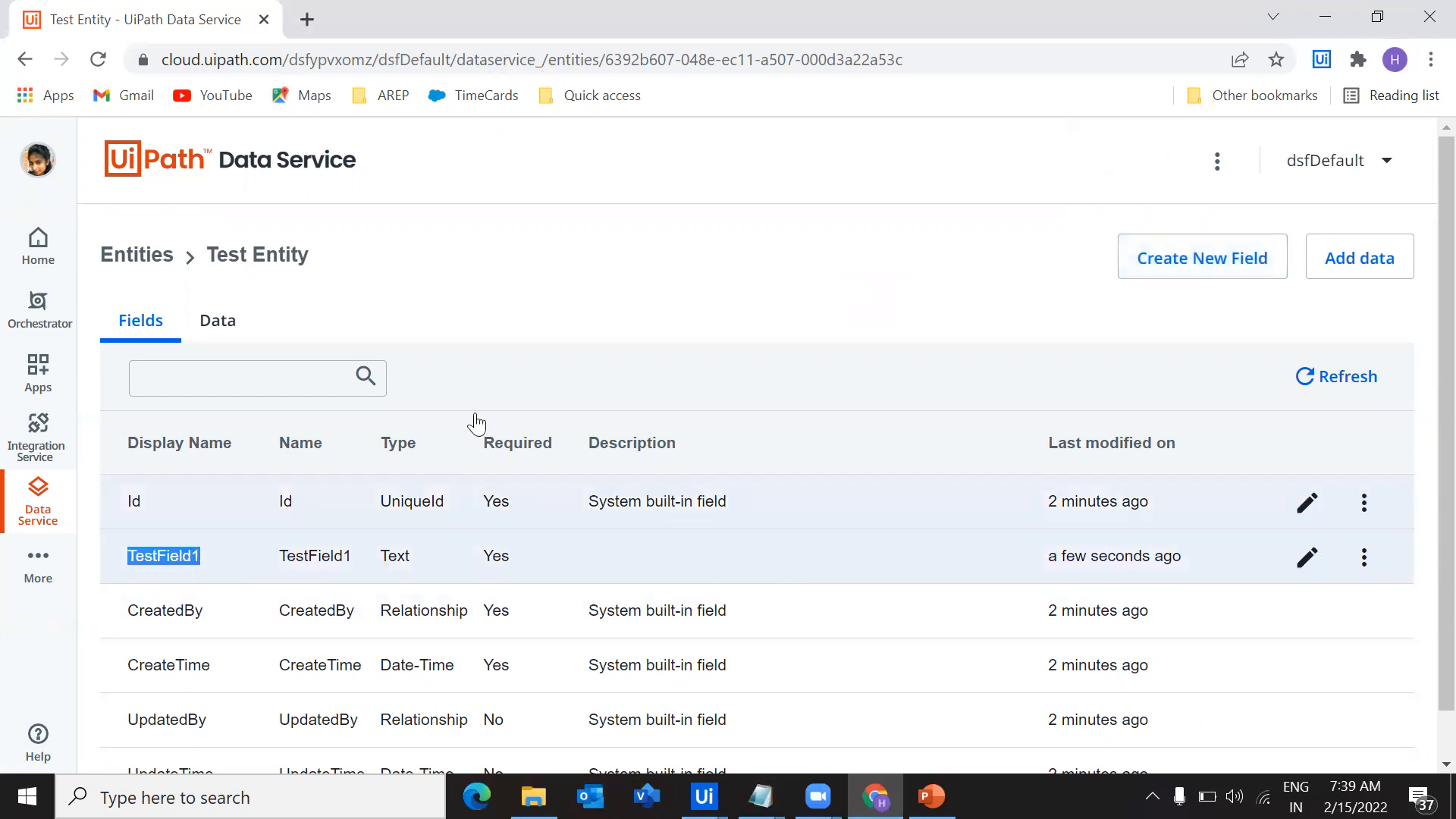
click(470, 301)
click(206, 334)
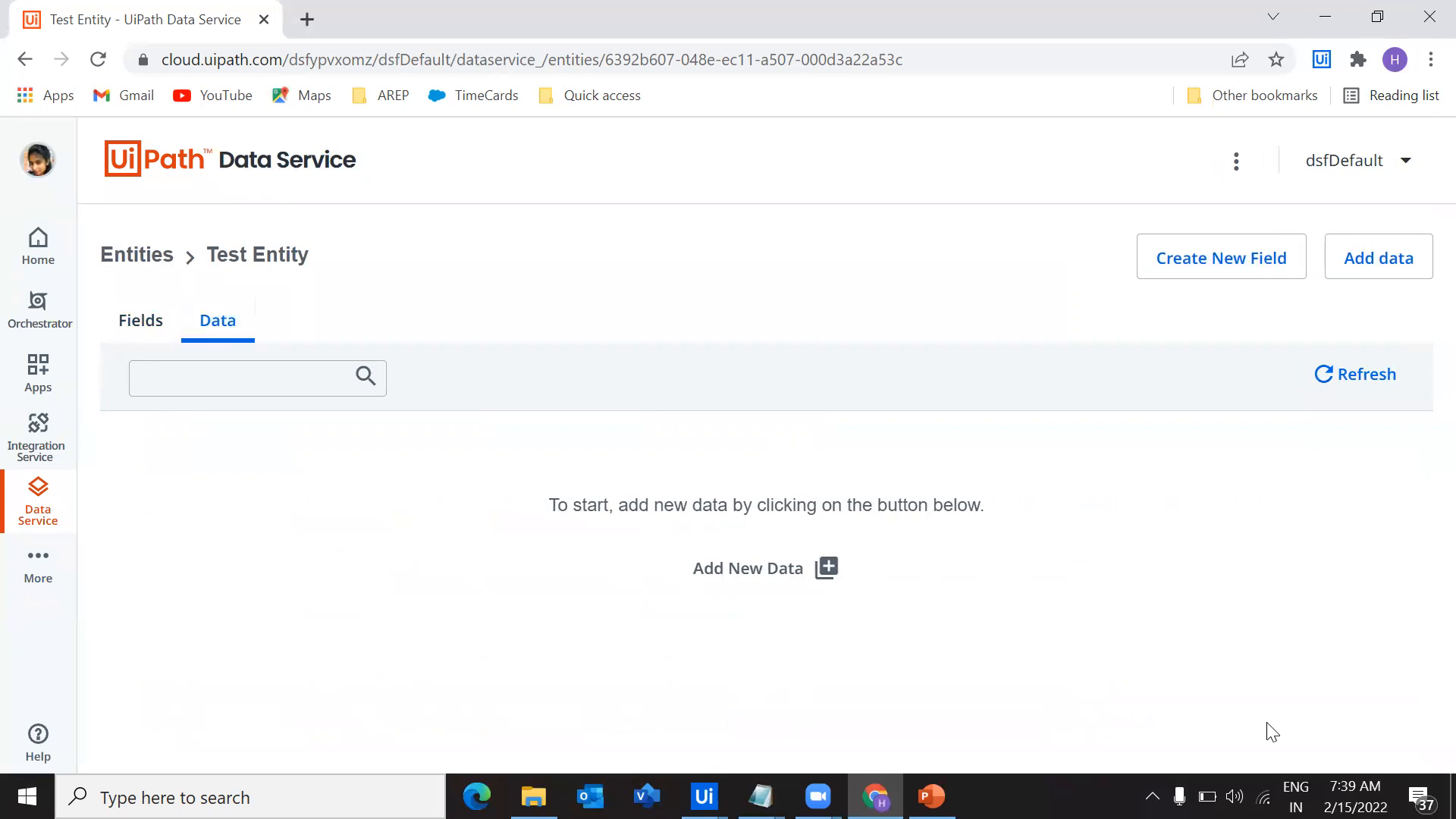
click(1392, 272)
text(abcd)
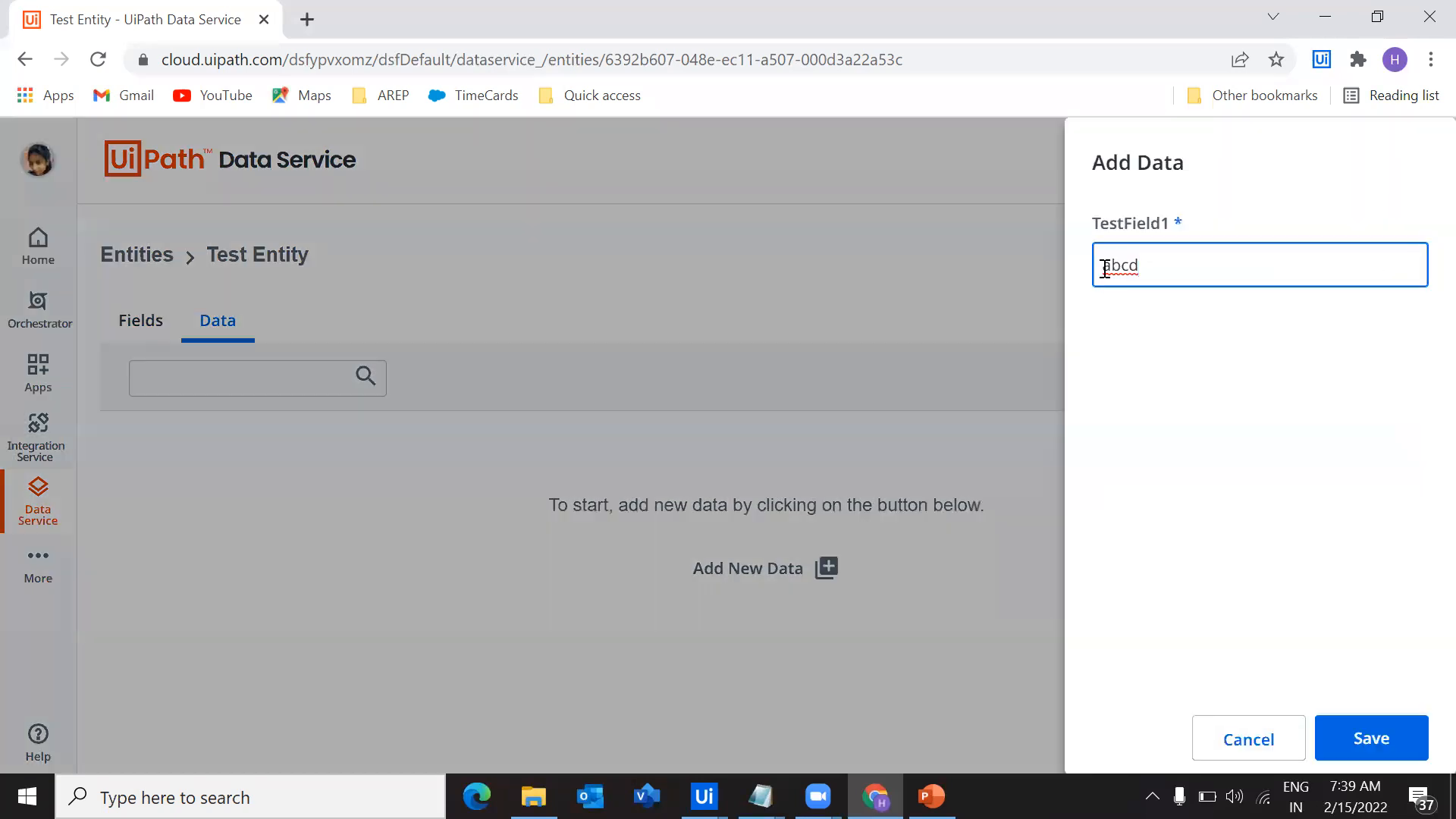
drag(1164, 263, 911, 276)
key(BackSpace)
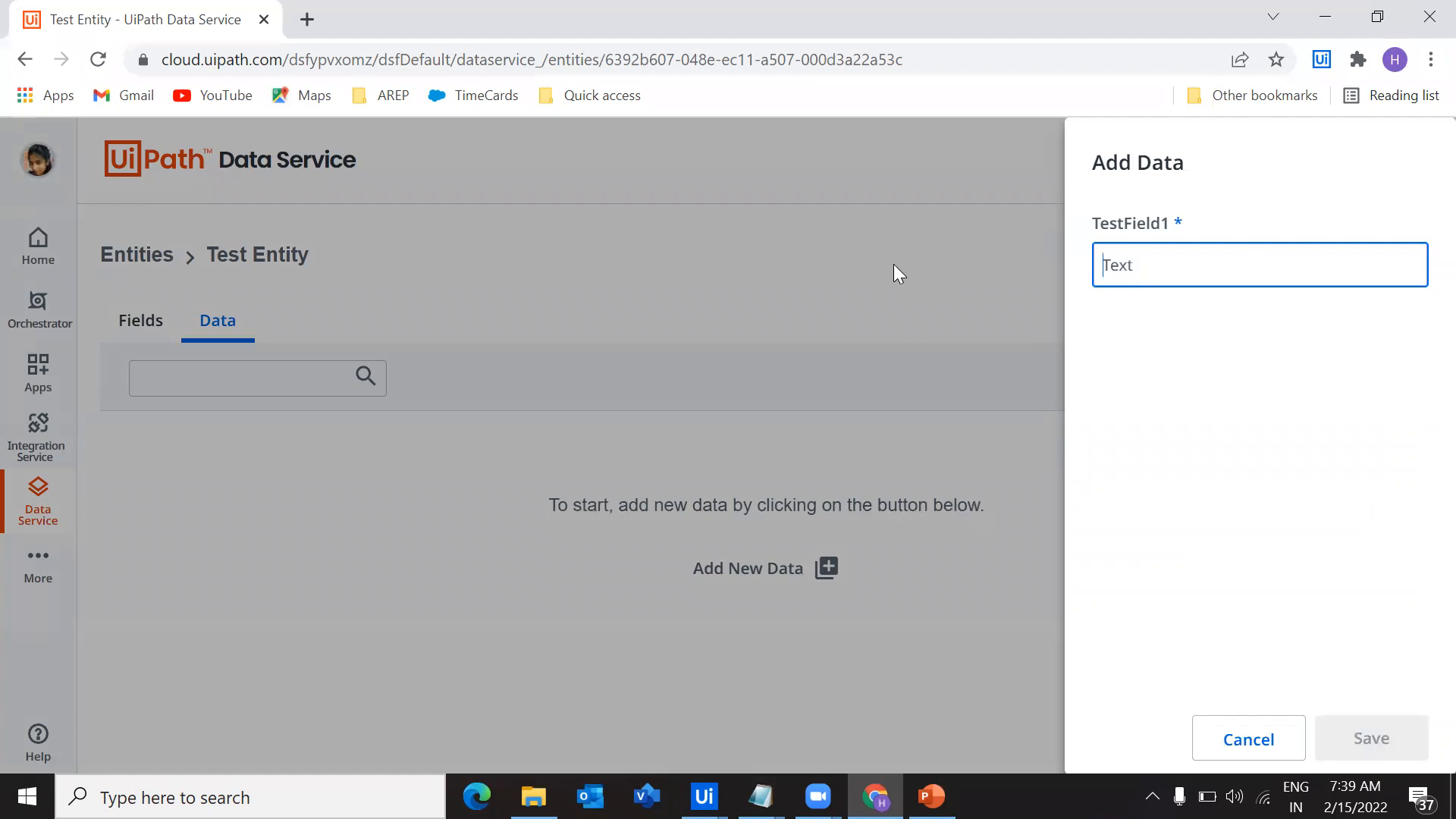
text(Harika)
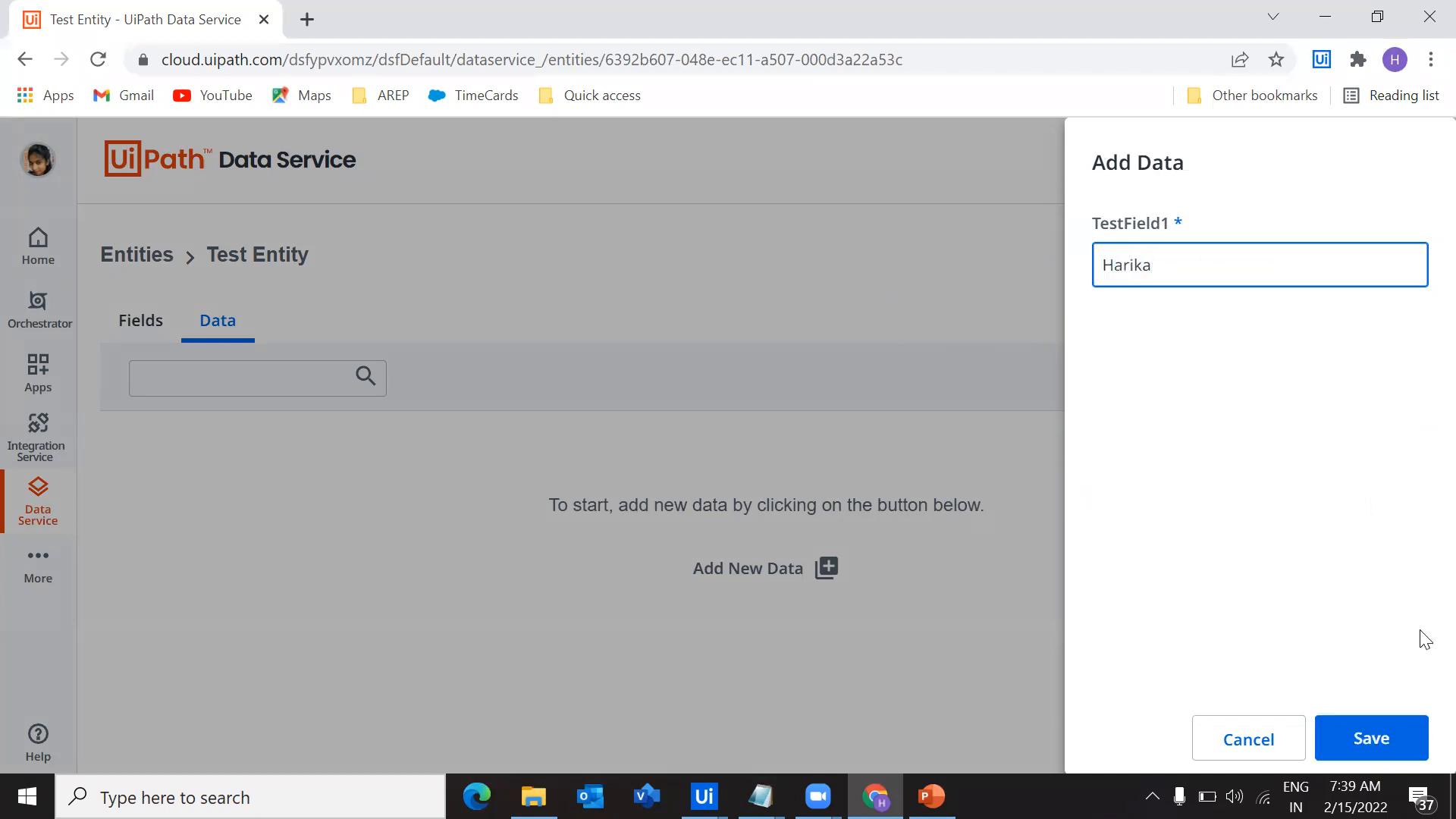
click(1337, 737)
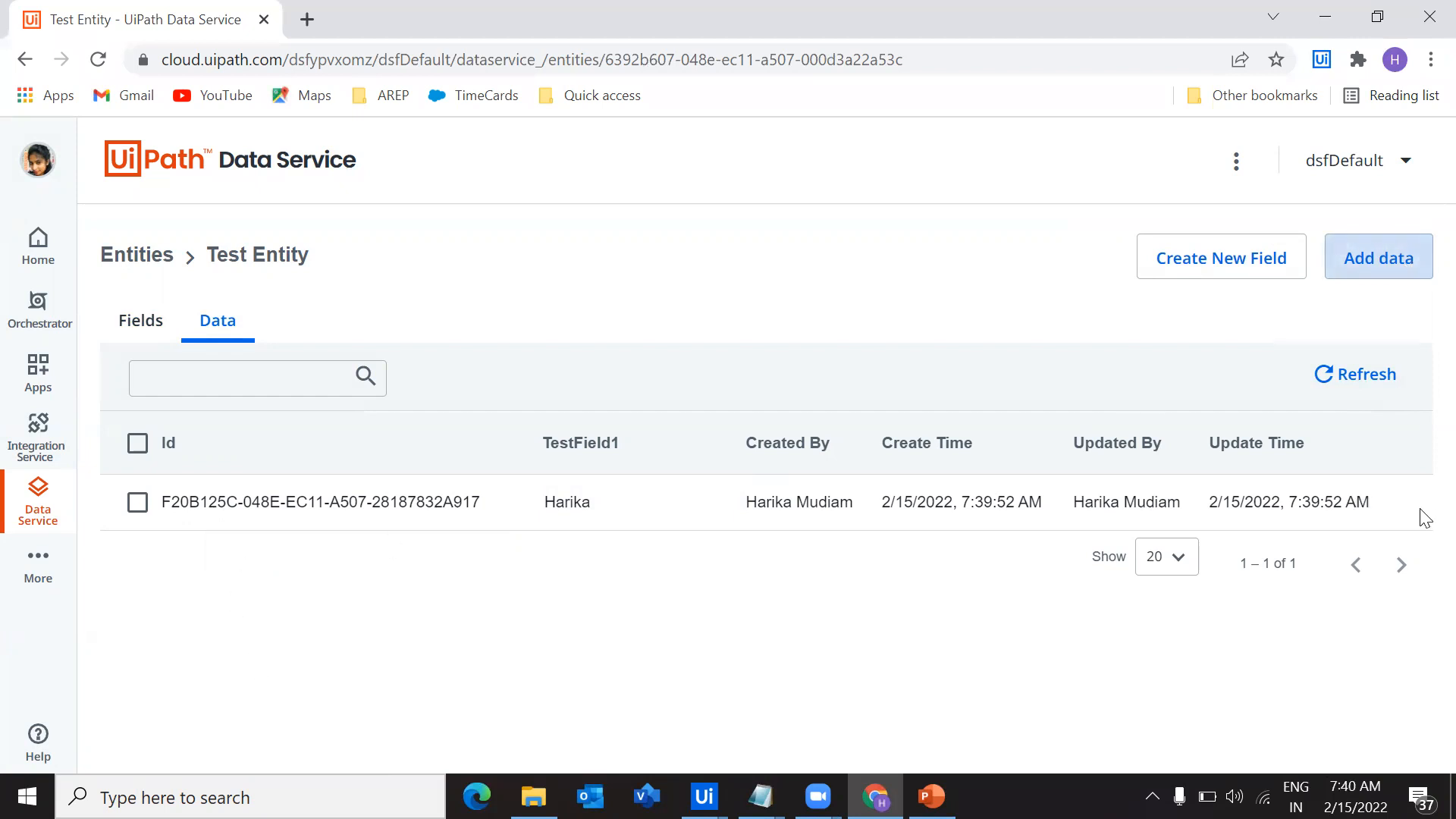
Create a second, optional Text field named TestField2 in Test Entity and save it
drag(148, 328, 156, 328)
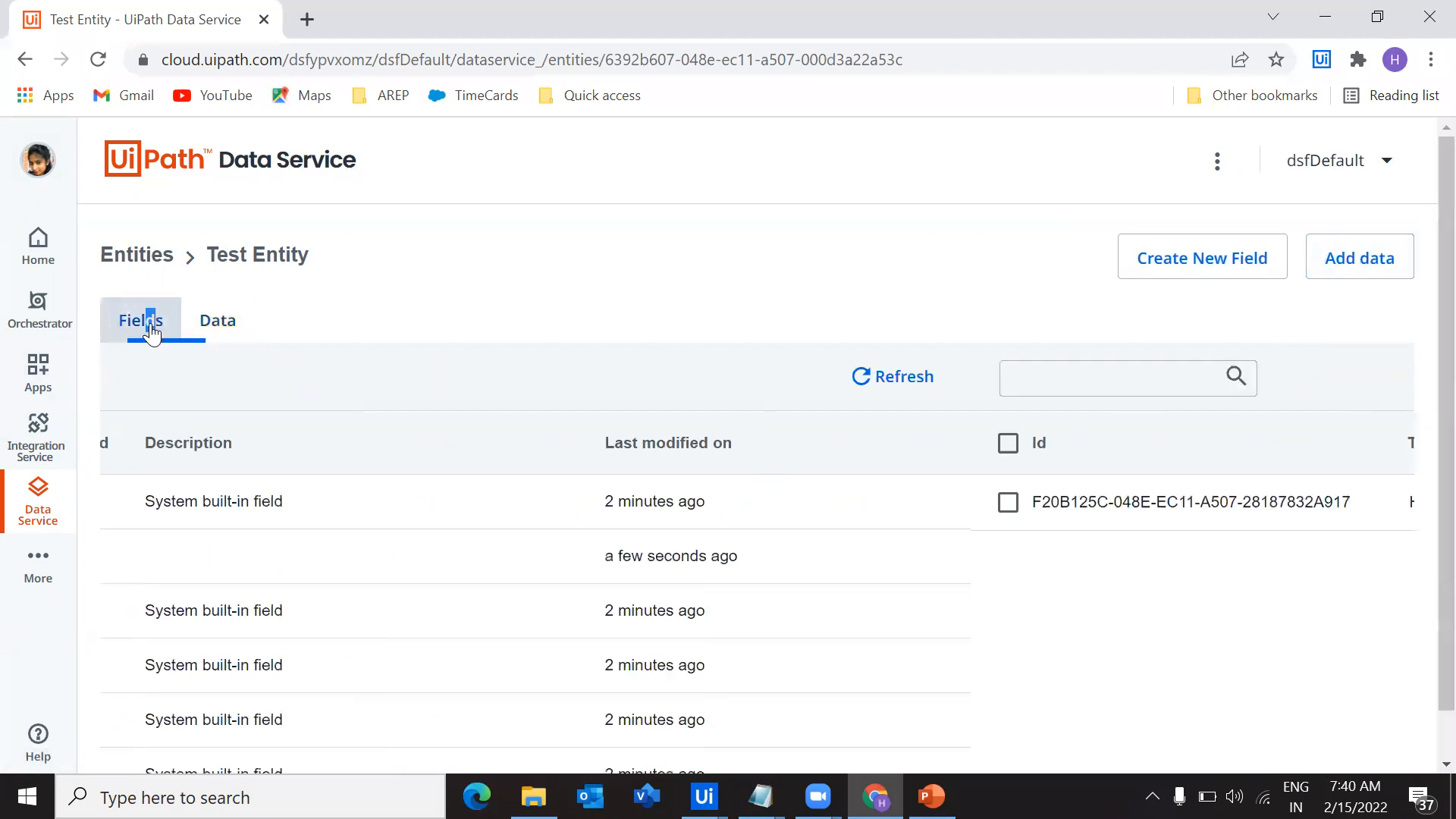
click(1151, 282)
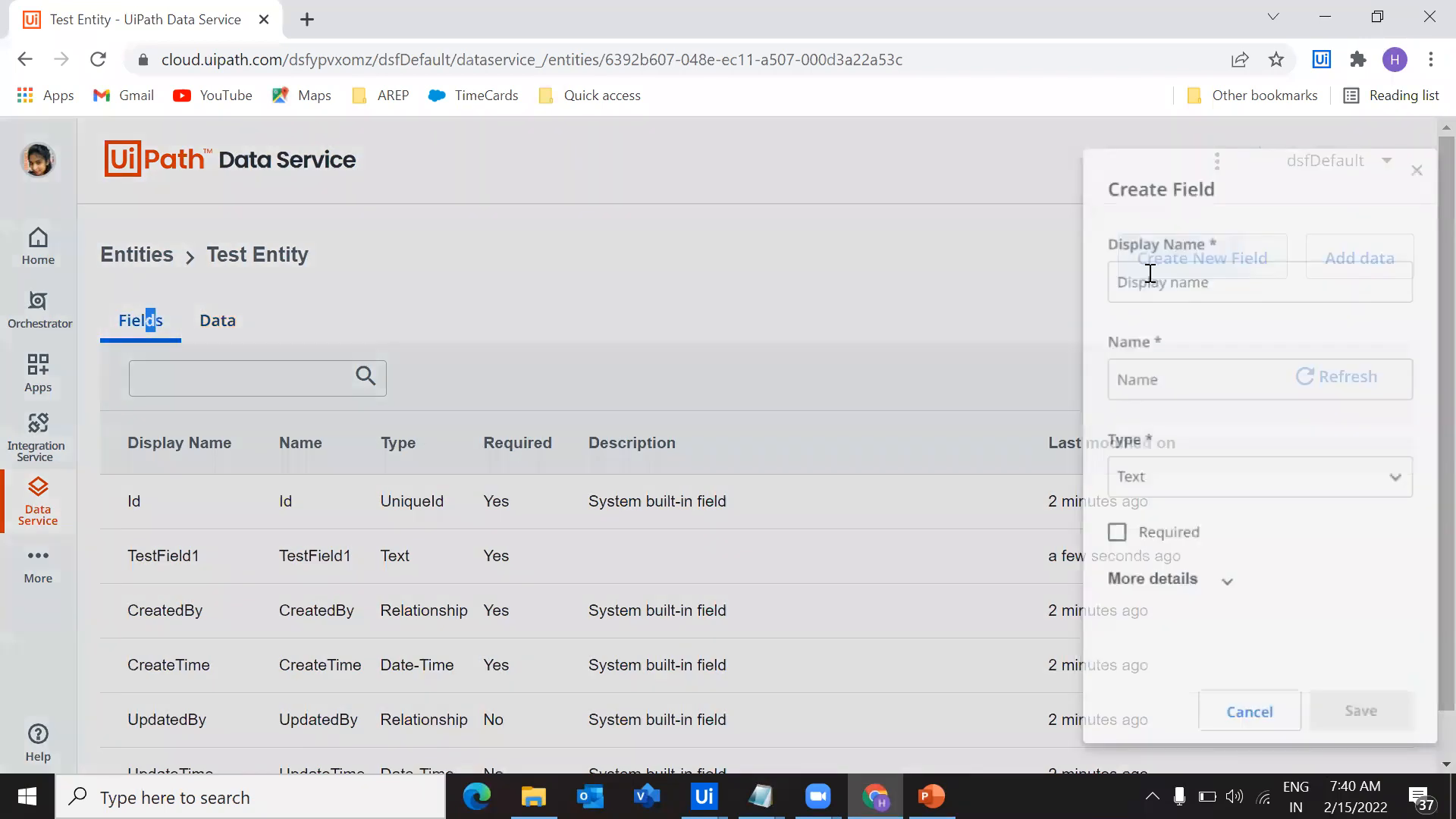
click(1164, 265)
text(TestField)
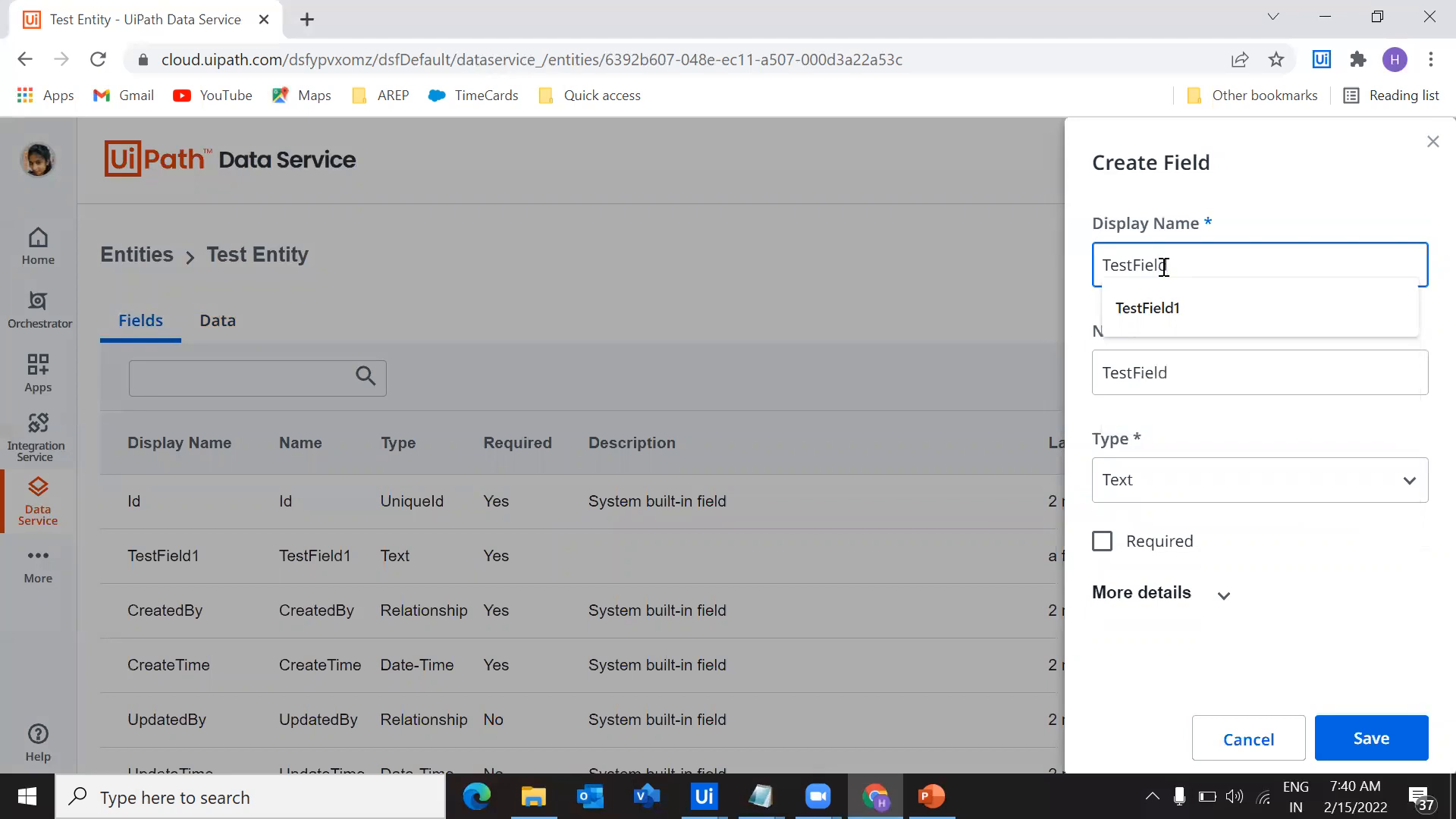
text(2)
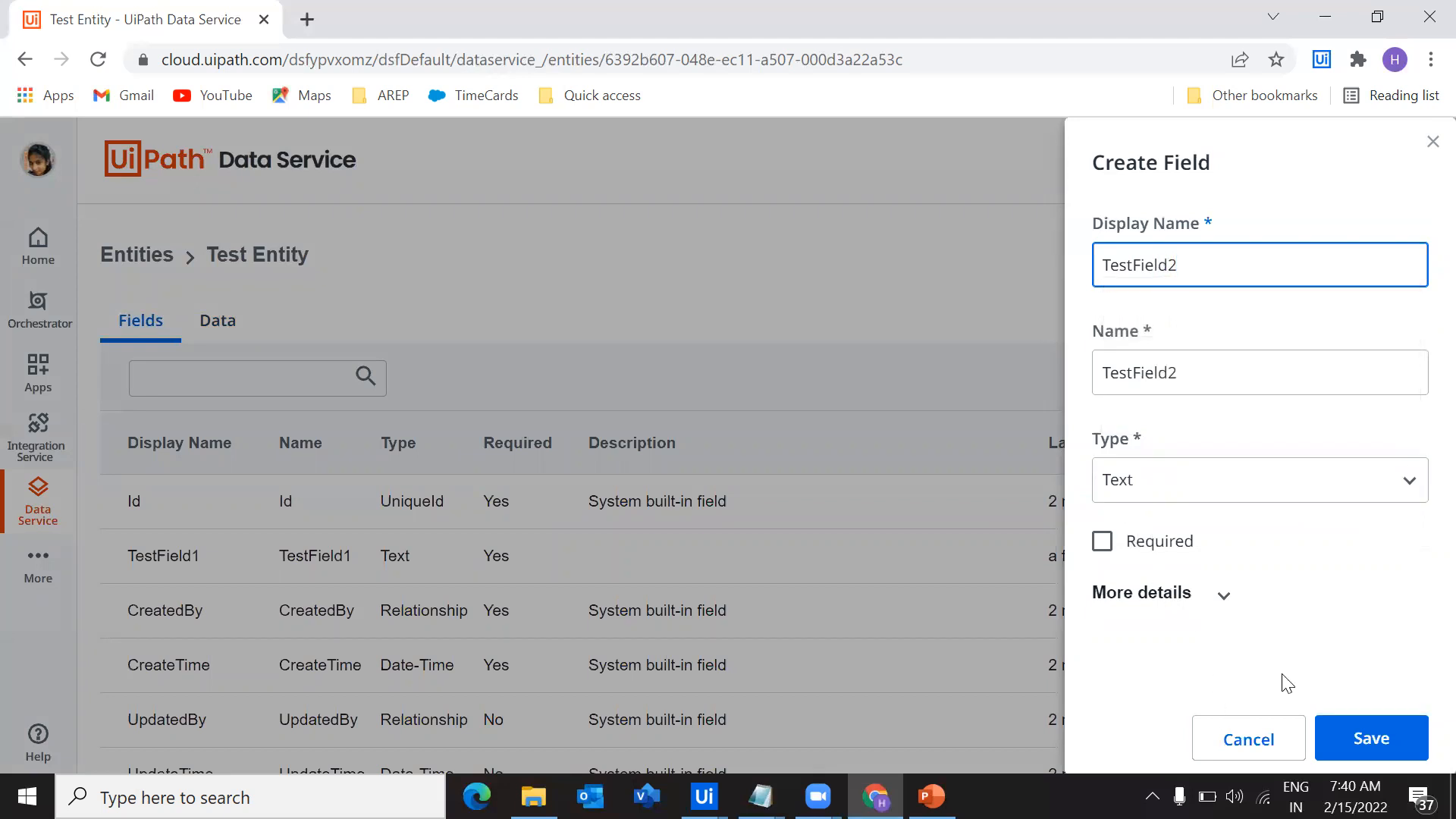
click(1386, 747)
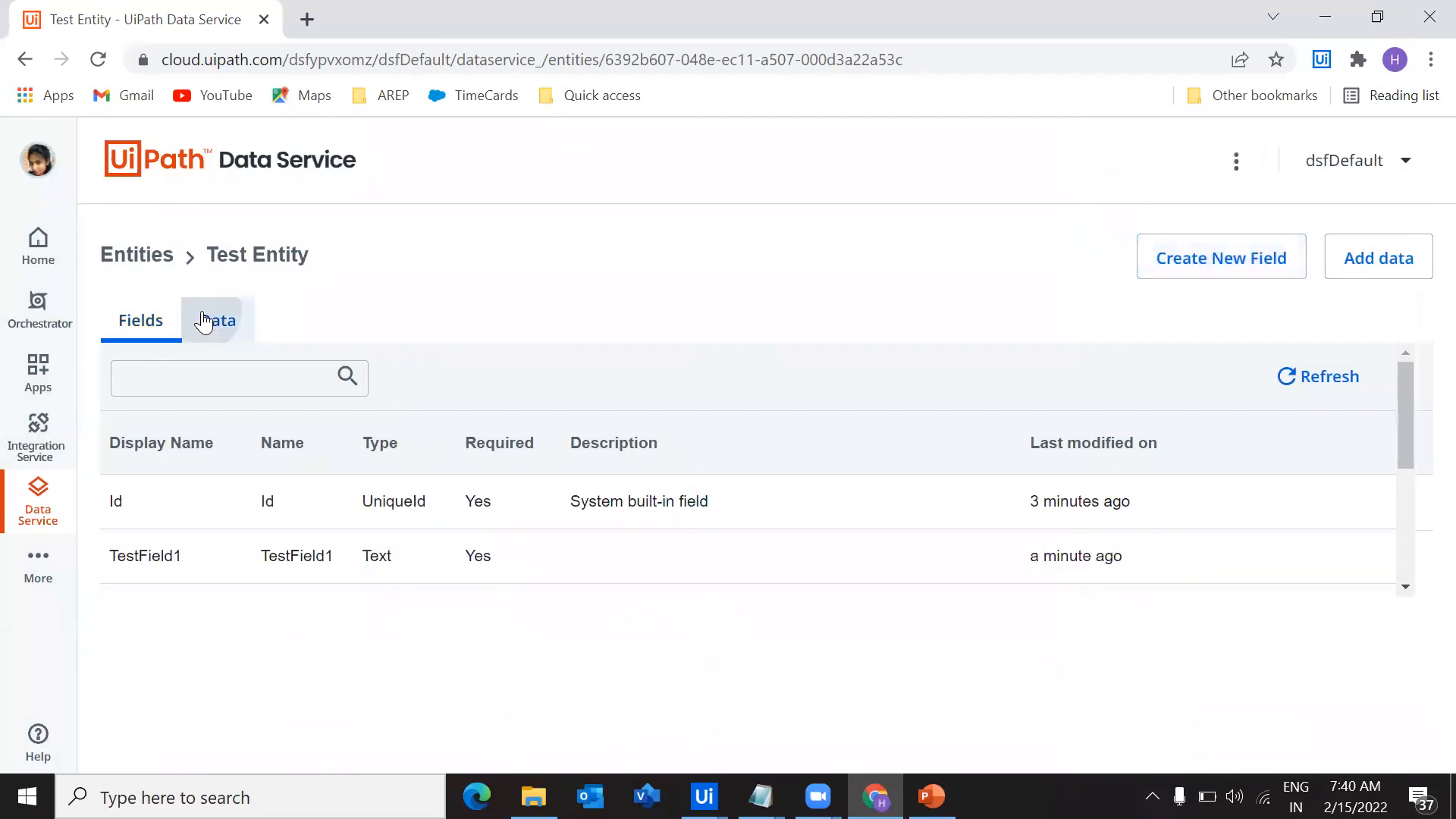
Add a second data record to Test Entity, filling TestField1 and TestField2 with numbered variants of a person's first name, and save it
click(215, 319)
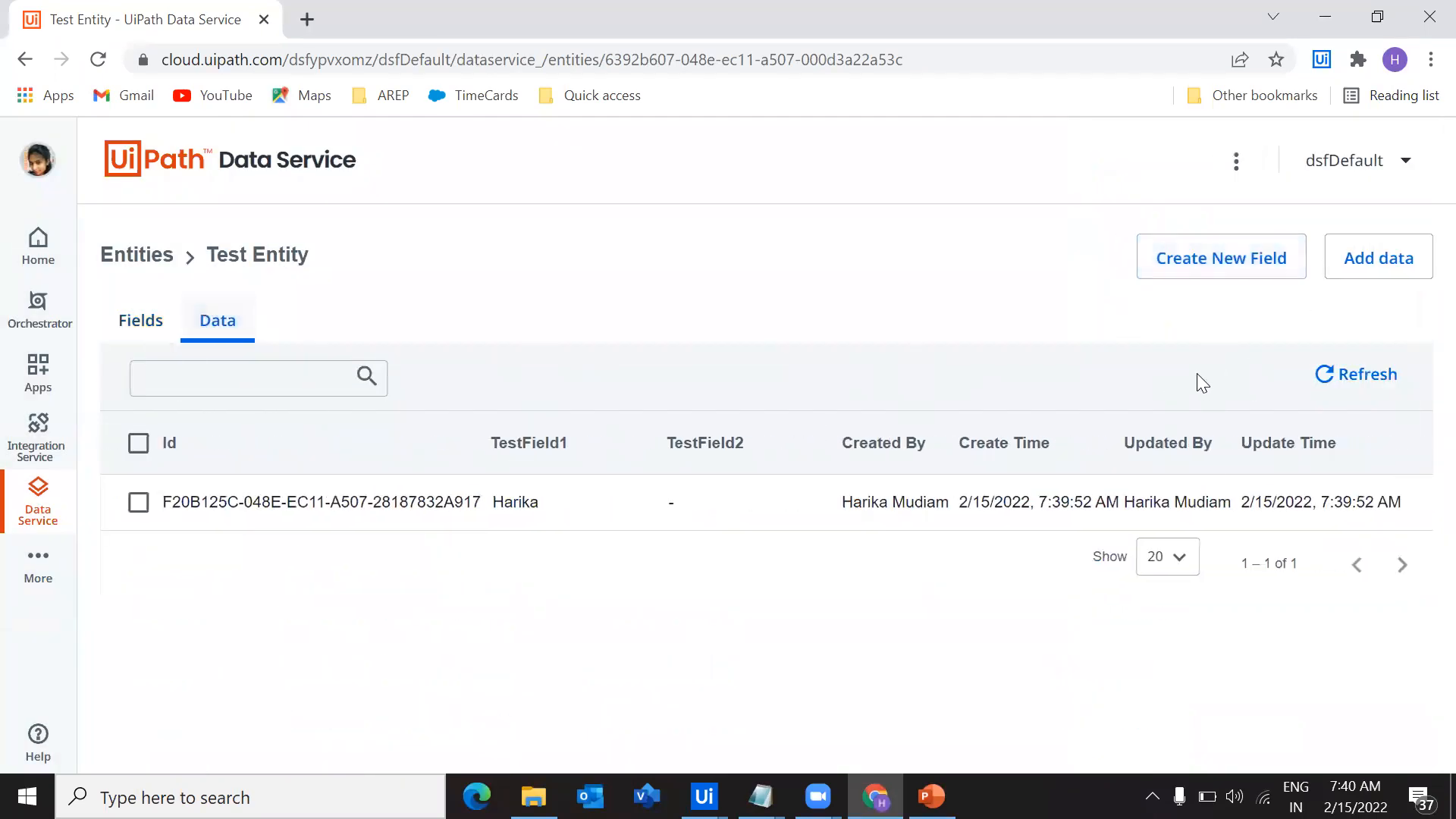
click(1372, 262)
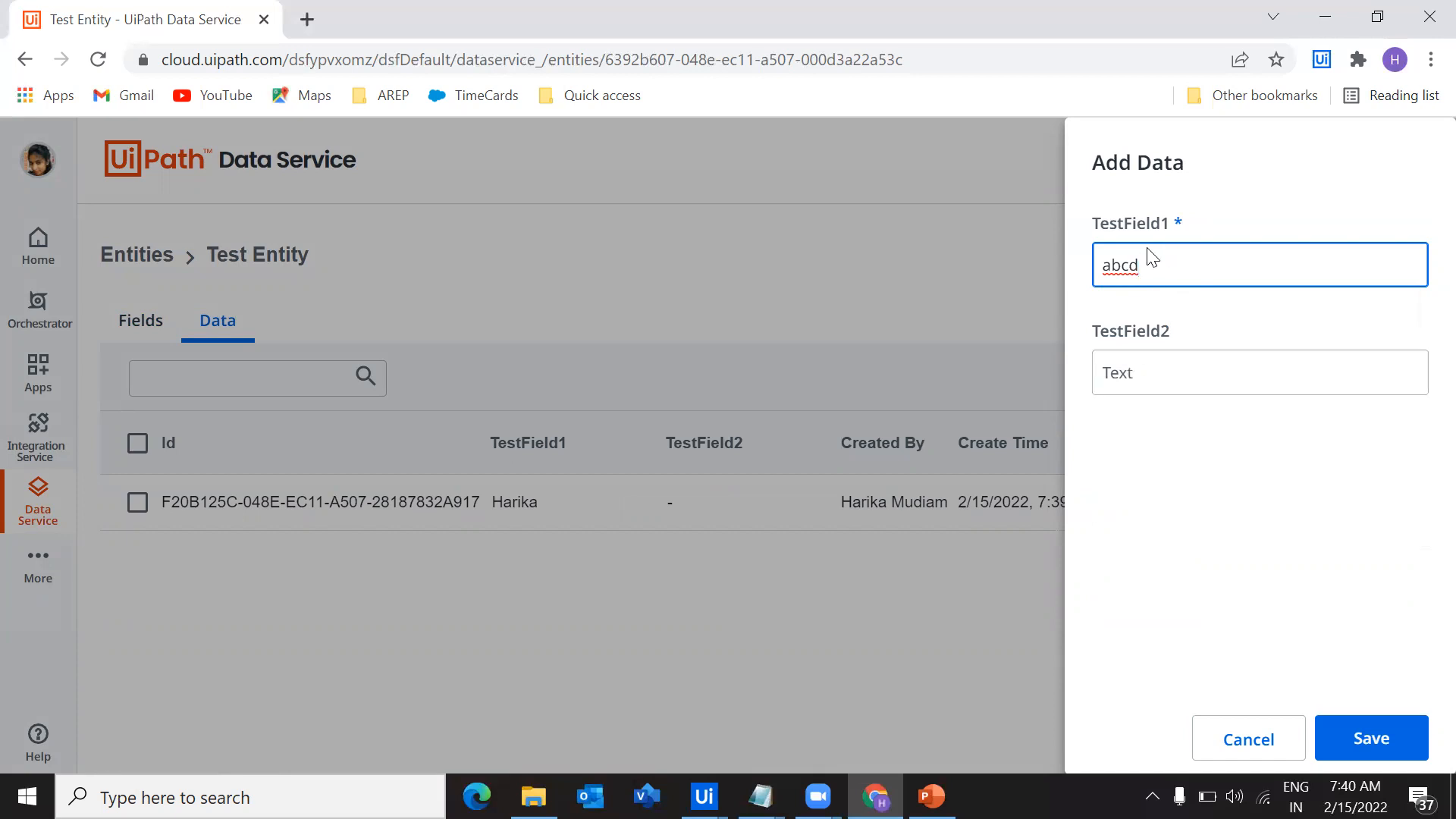
key(ctrl+a)
text(Harik)
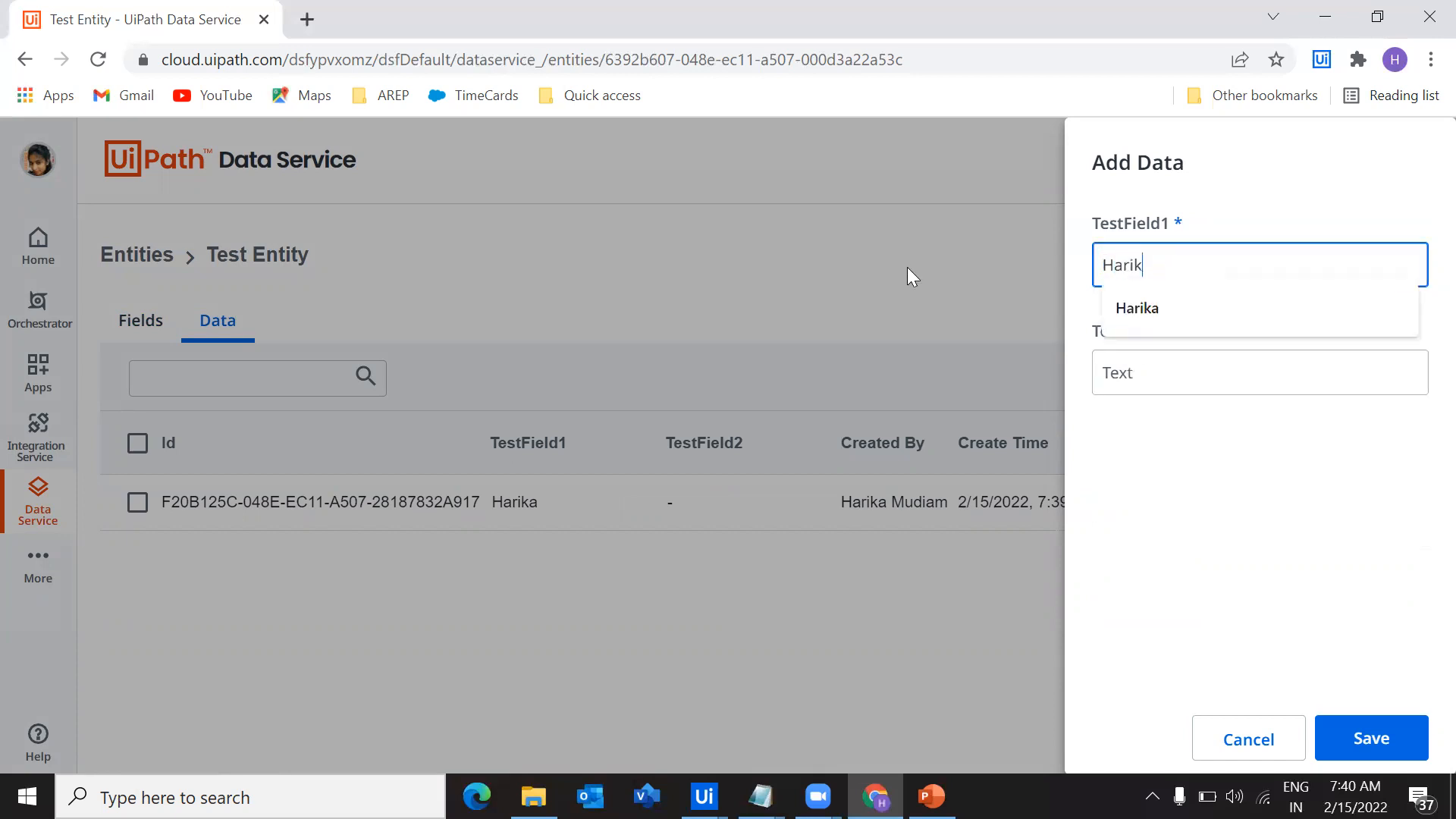
text(a1)
click(1219, 367)
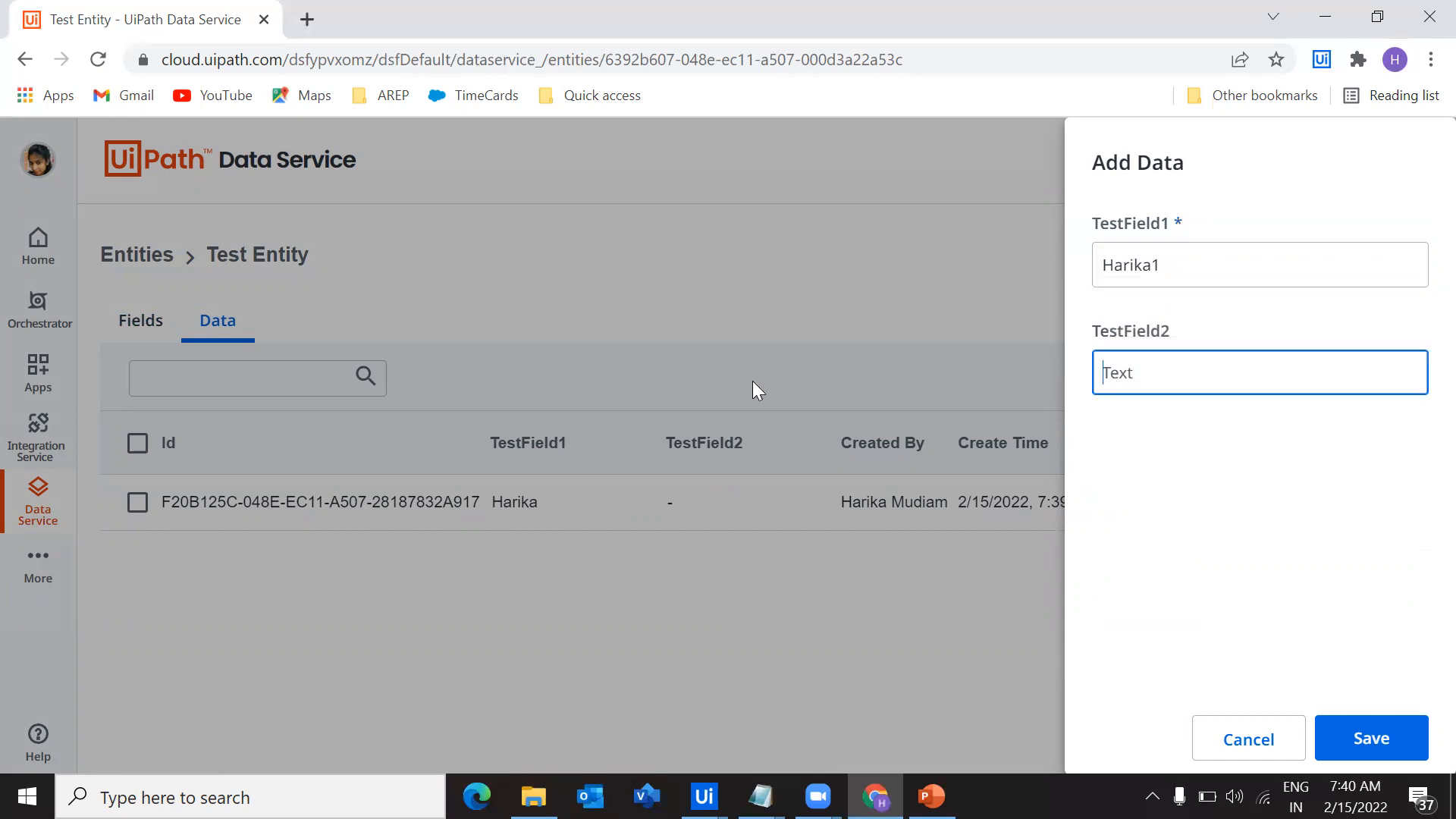
text(Harika2)
click(1388, 749)
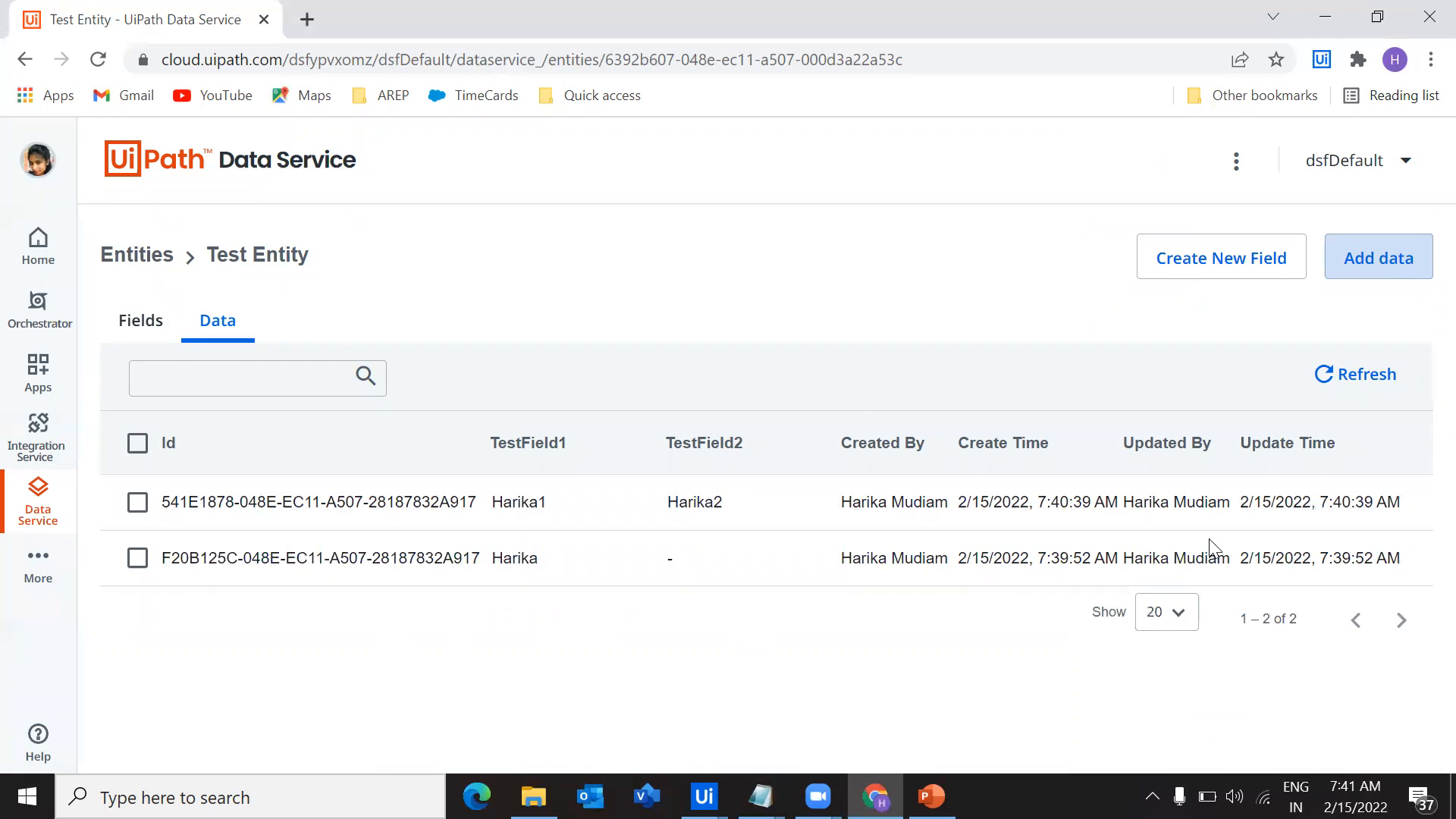
click(119, 340)
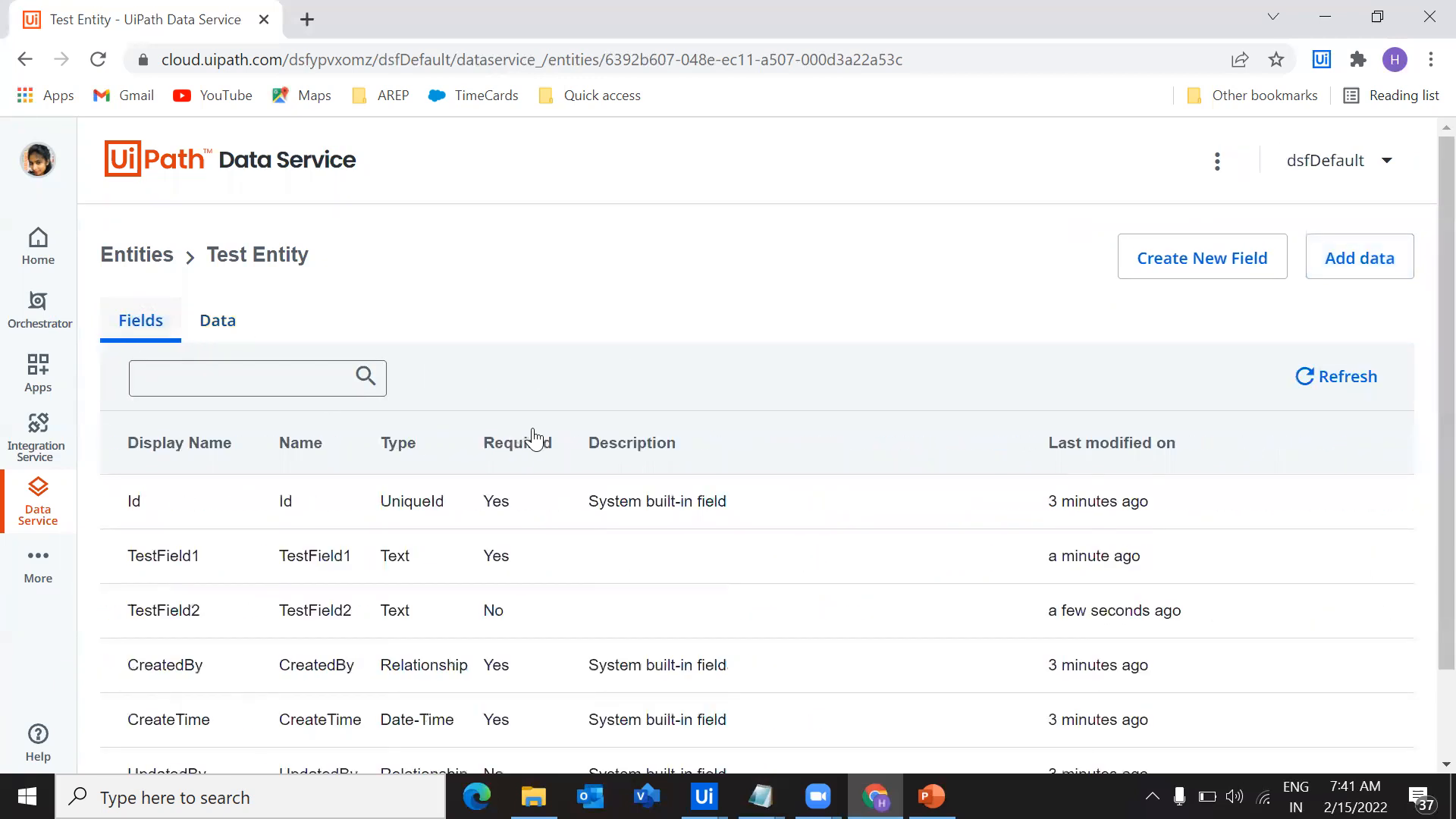
click(1361, 255)
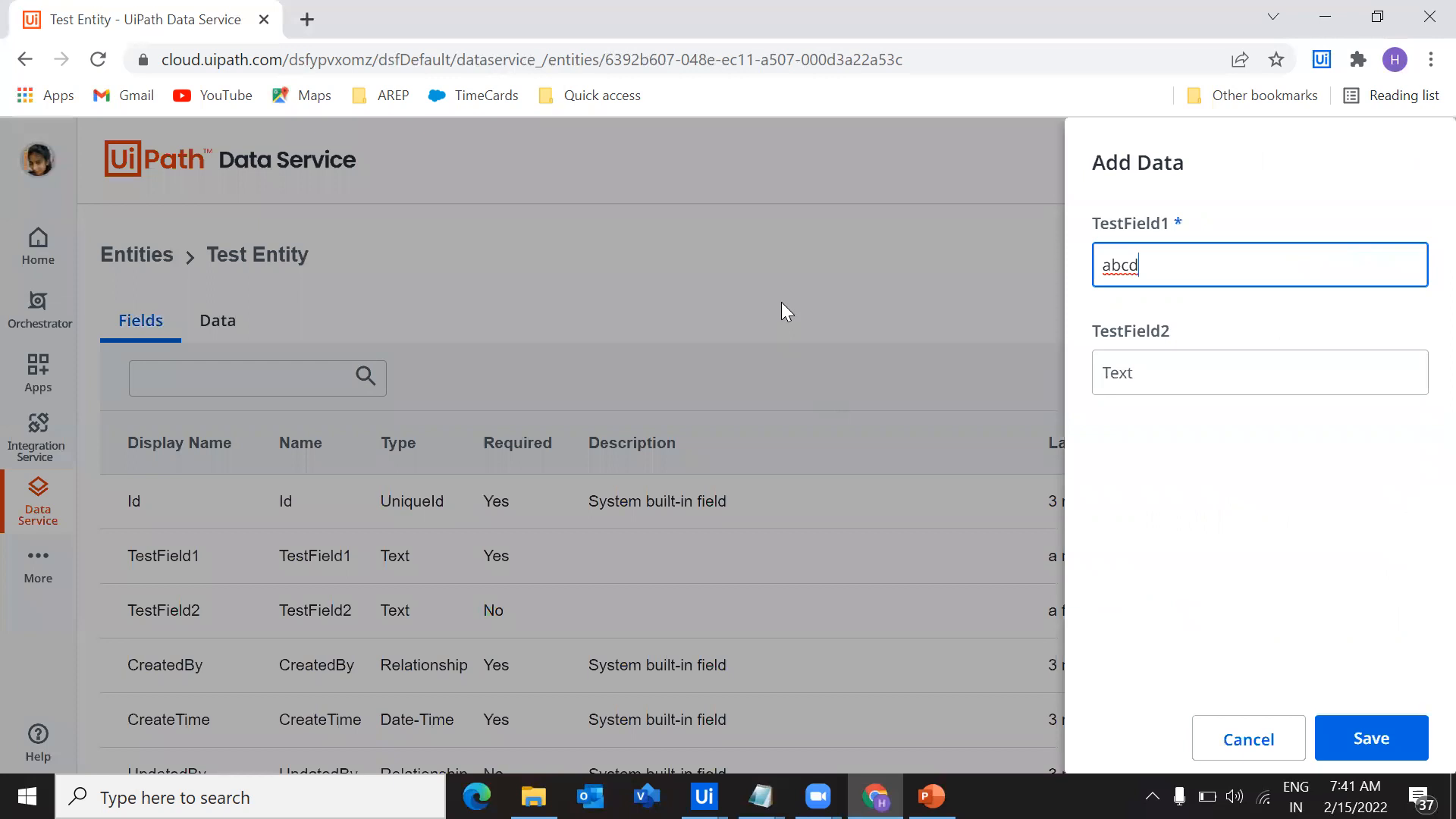
click(1284, 724)
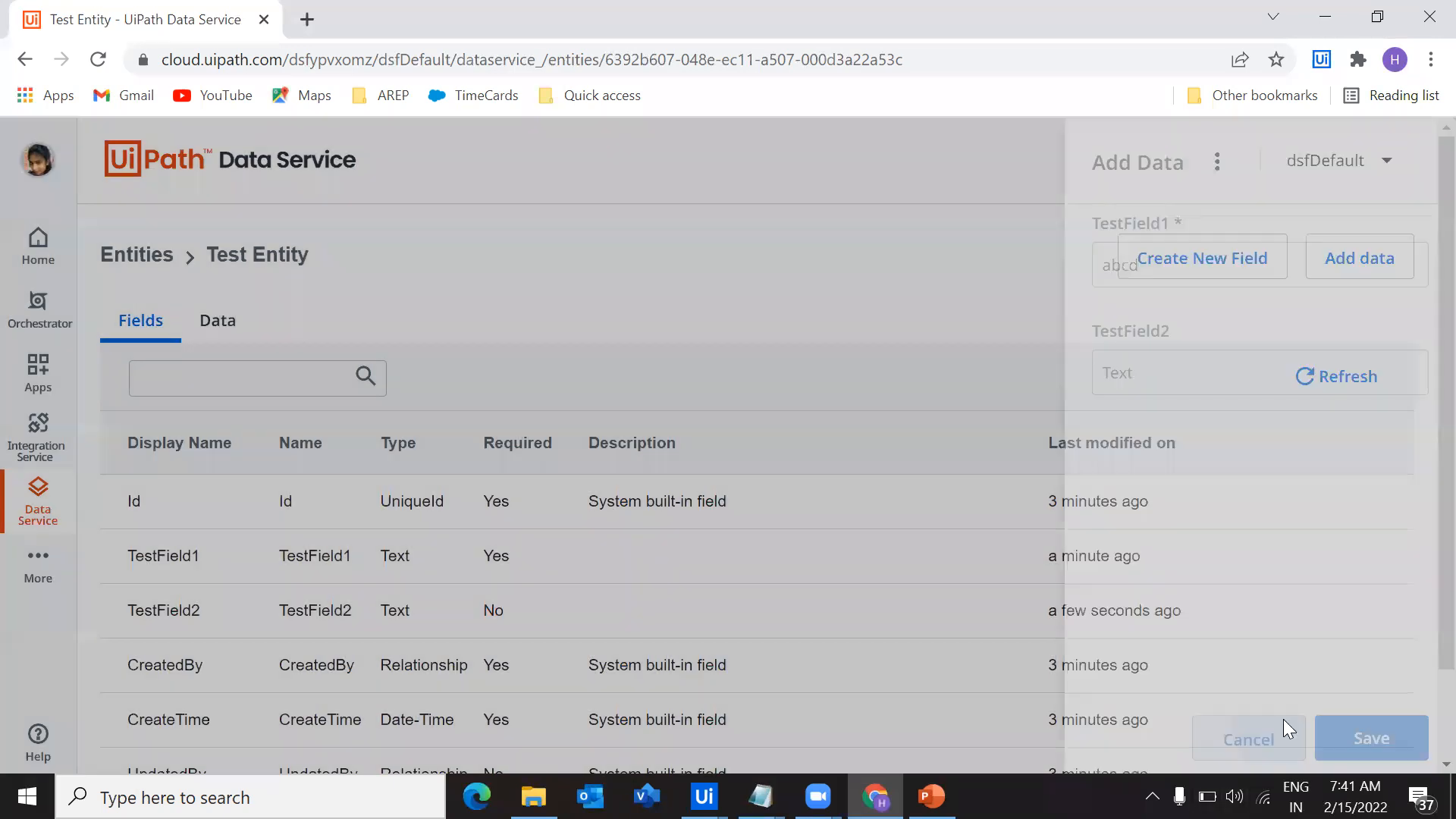
Start a new field named TestField3 in Test Entity, try the Choice Set type and inspect the available choice sets
click(1160, 261)
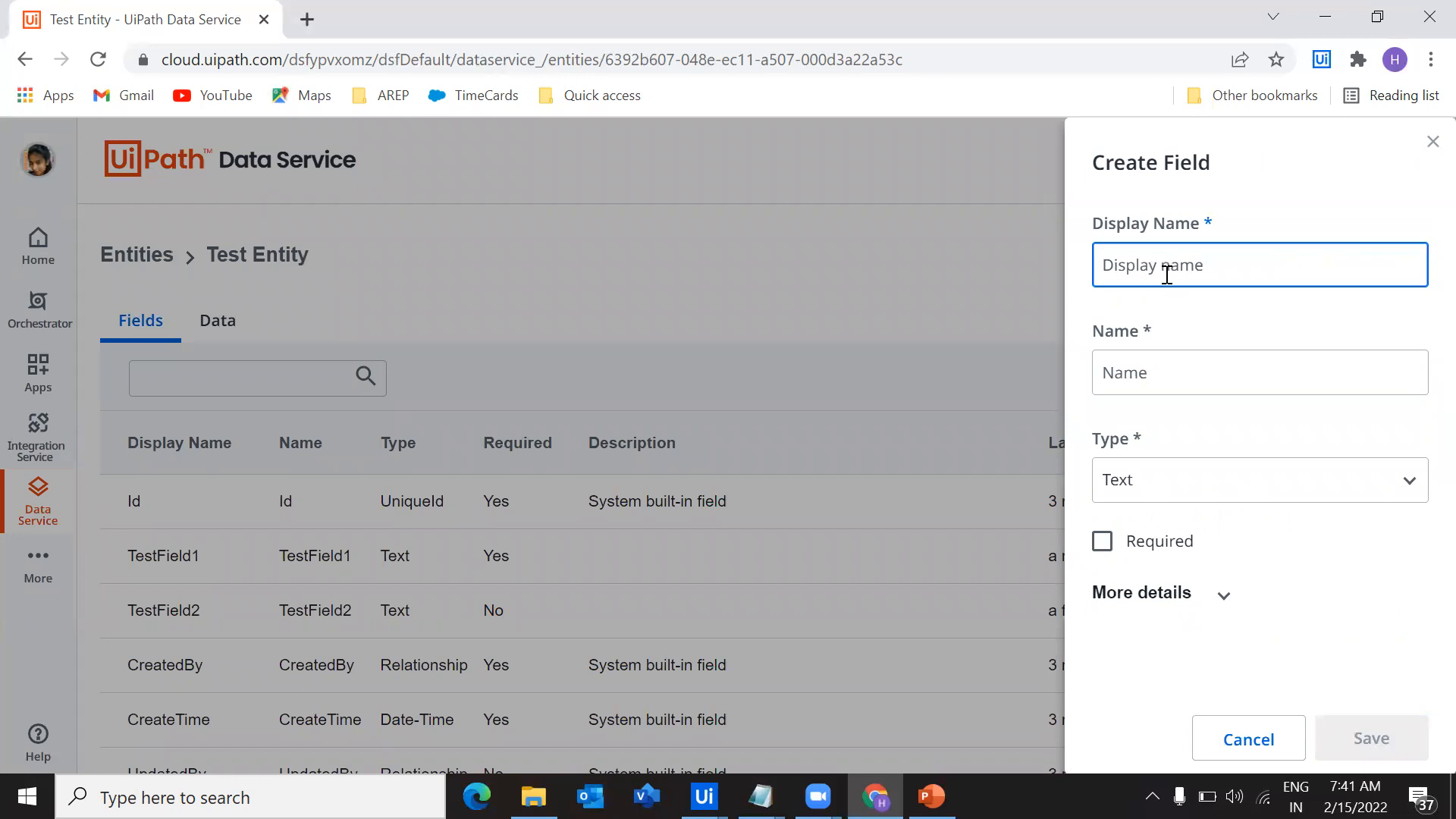
text(Test)
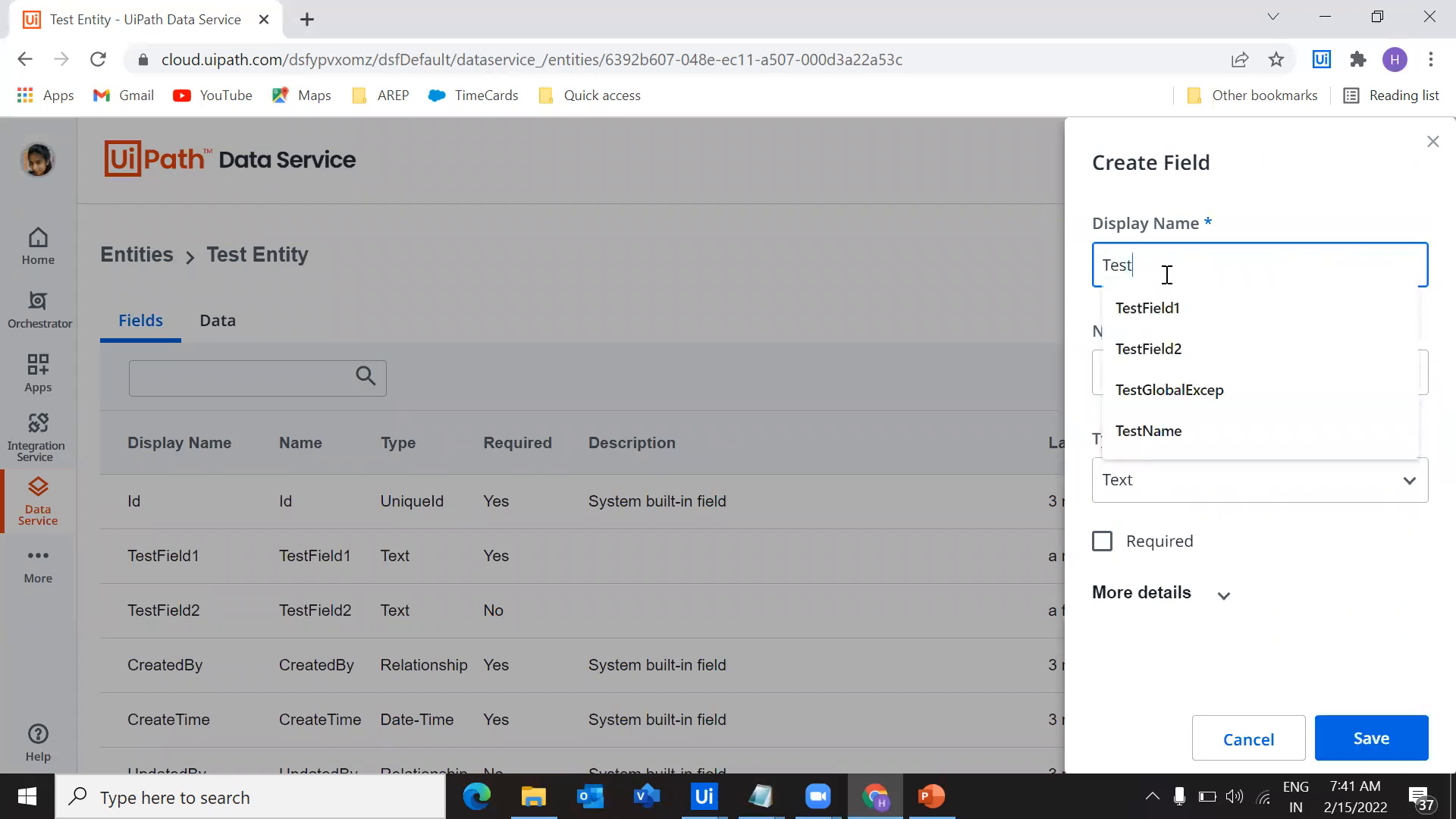
text(Field3)
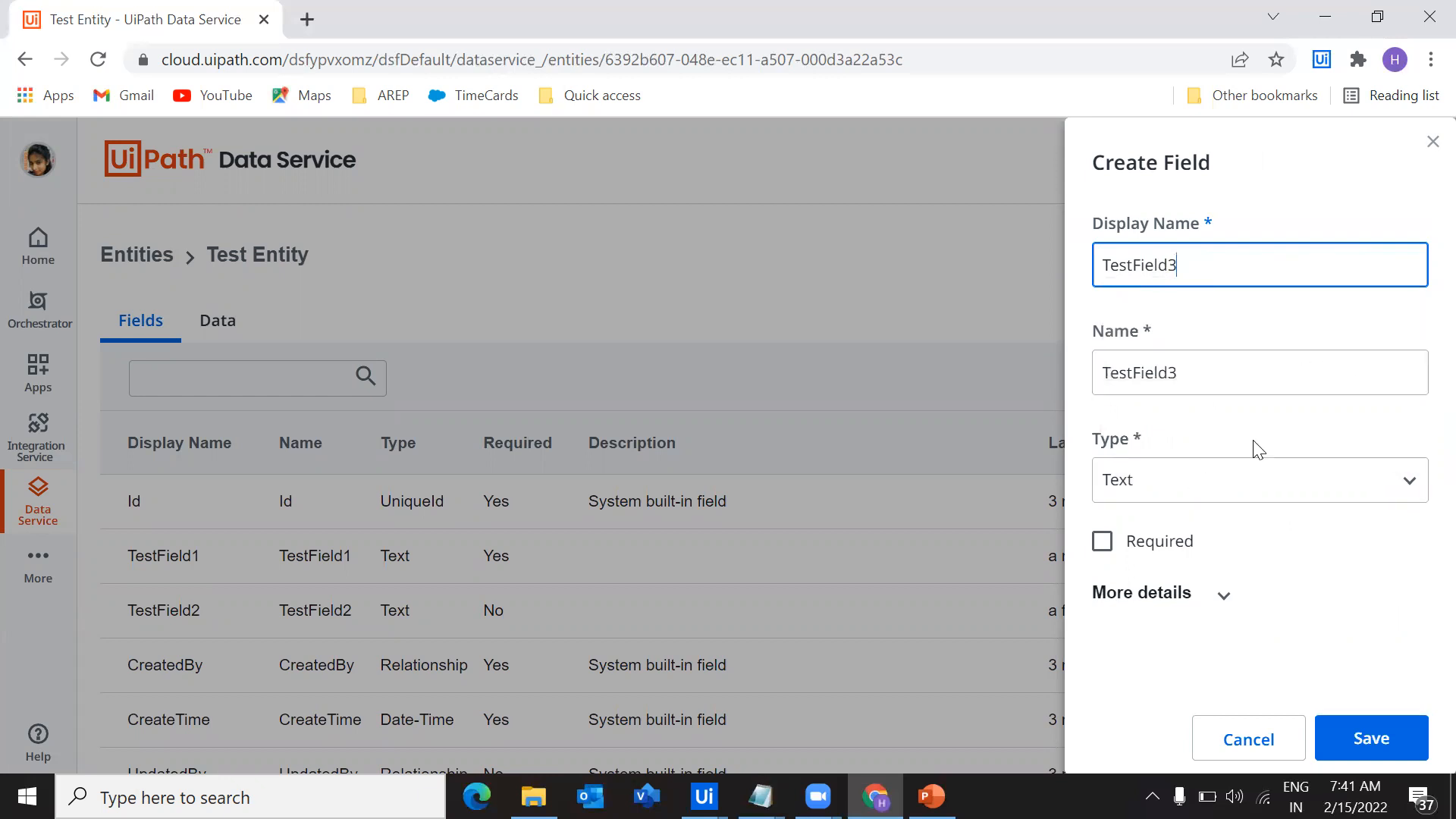
click(1123, 494)
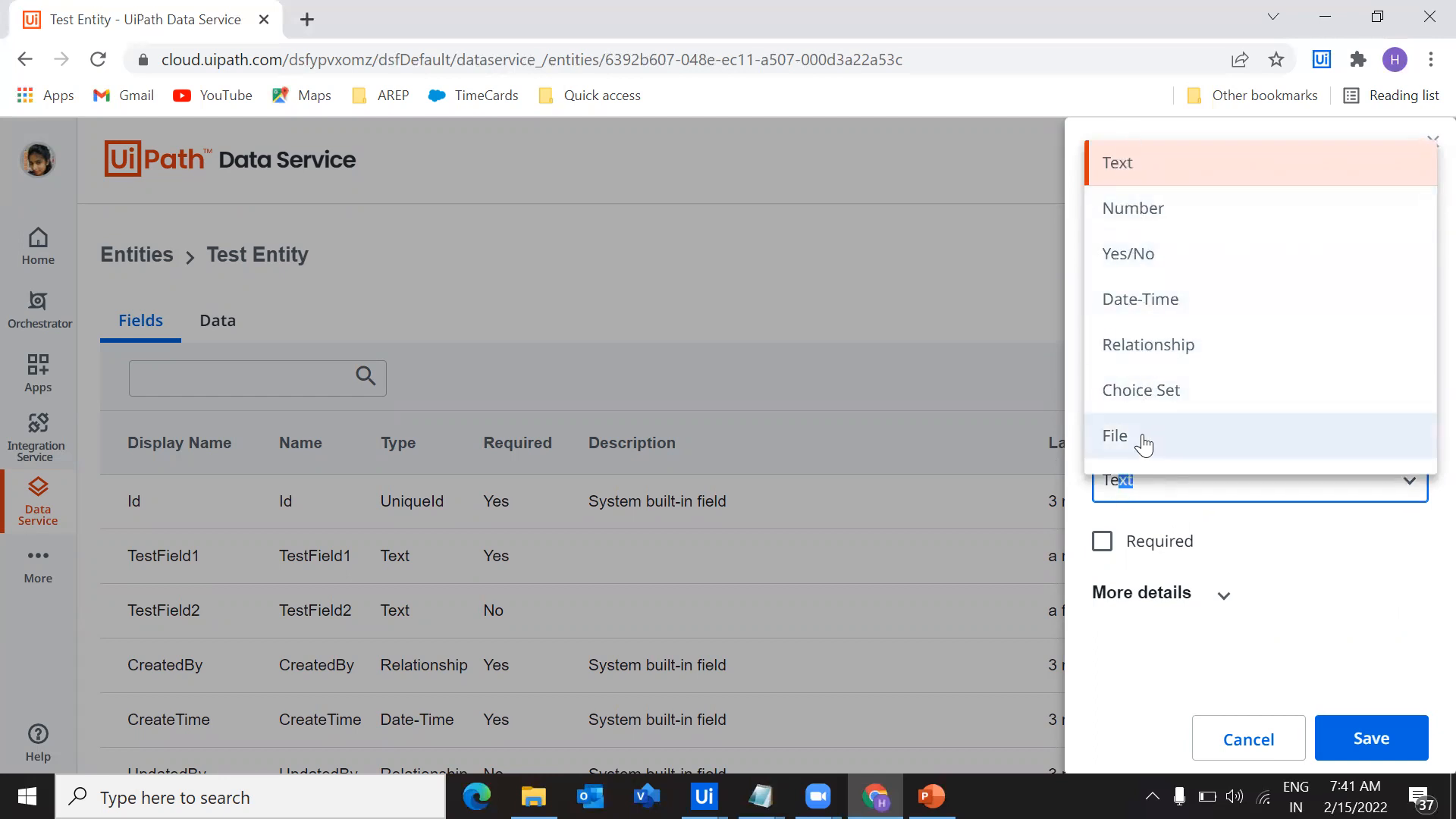
click(1143, 394)
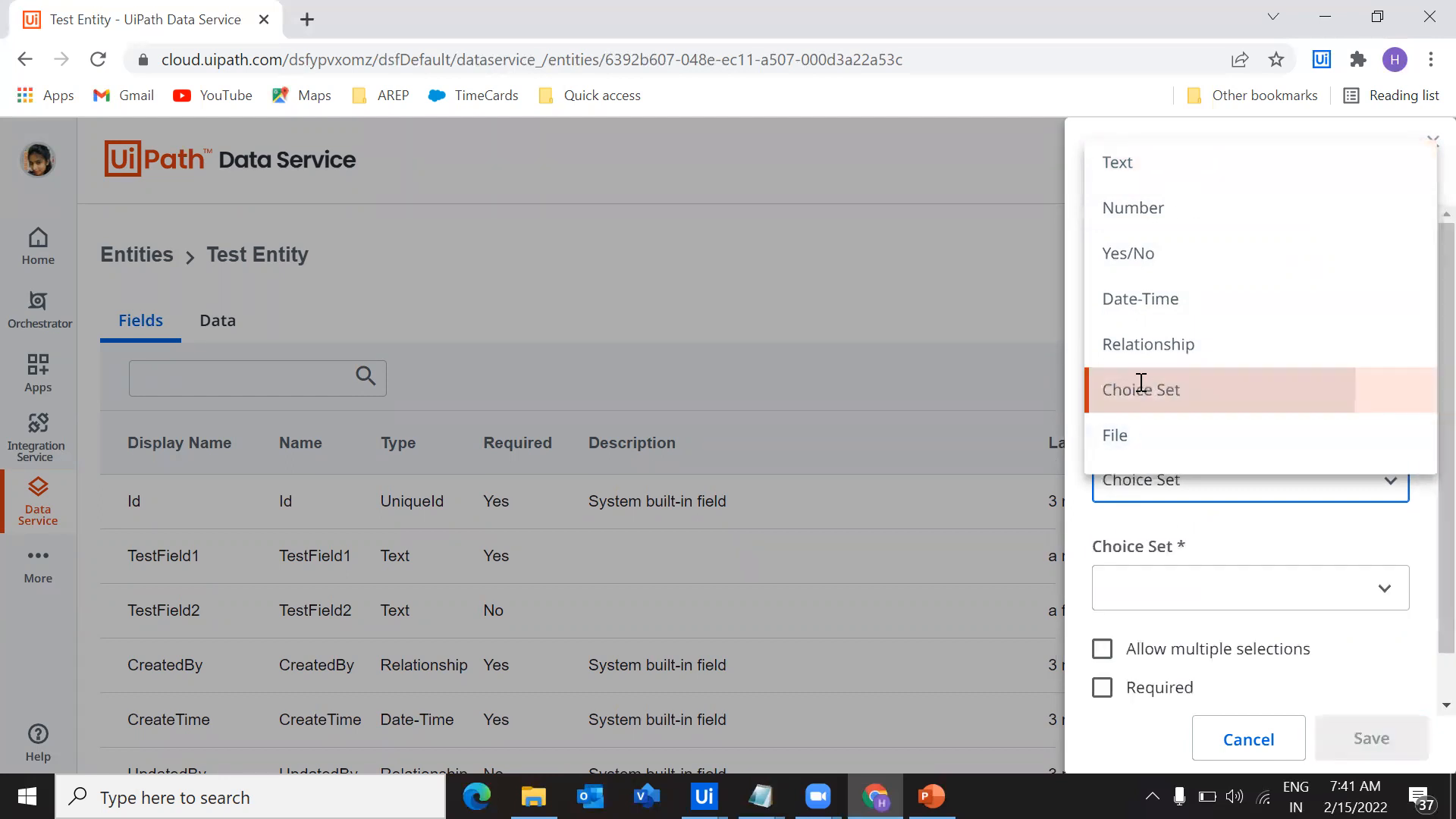
scroll(1167, 539, down, 1)
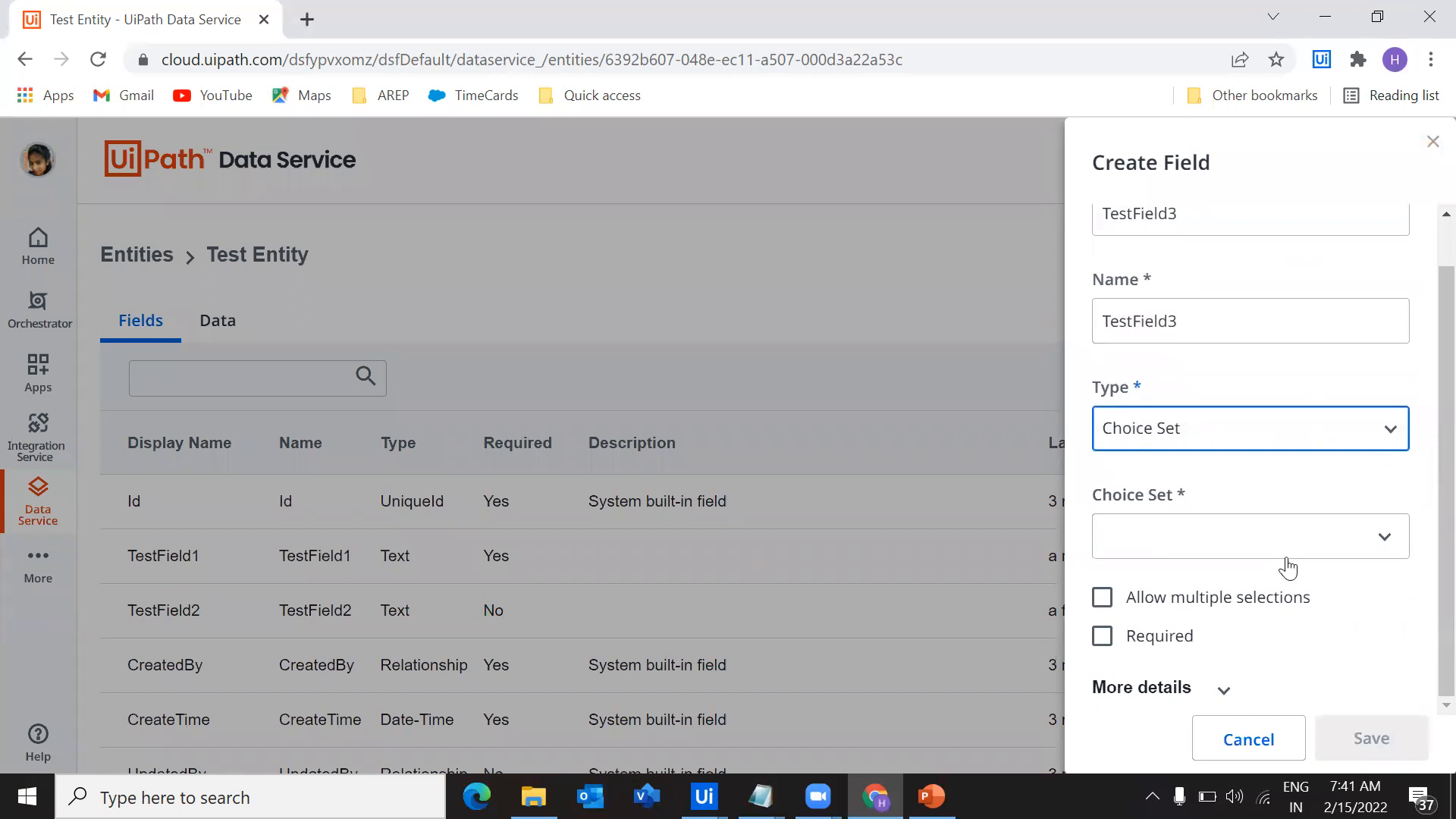
click(1289, 560)
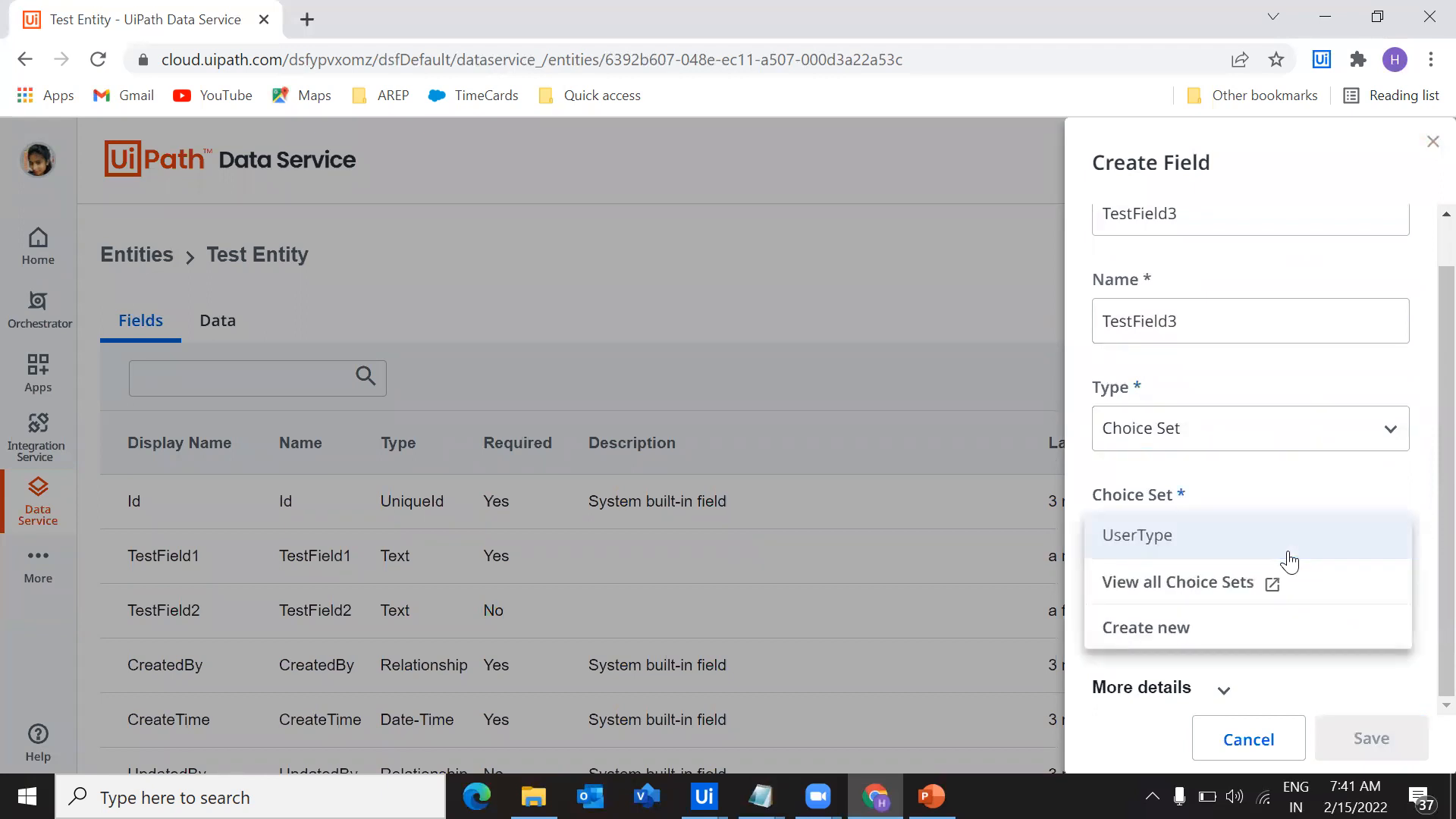
click(1323, 667)
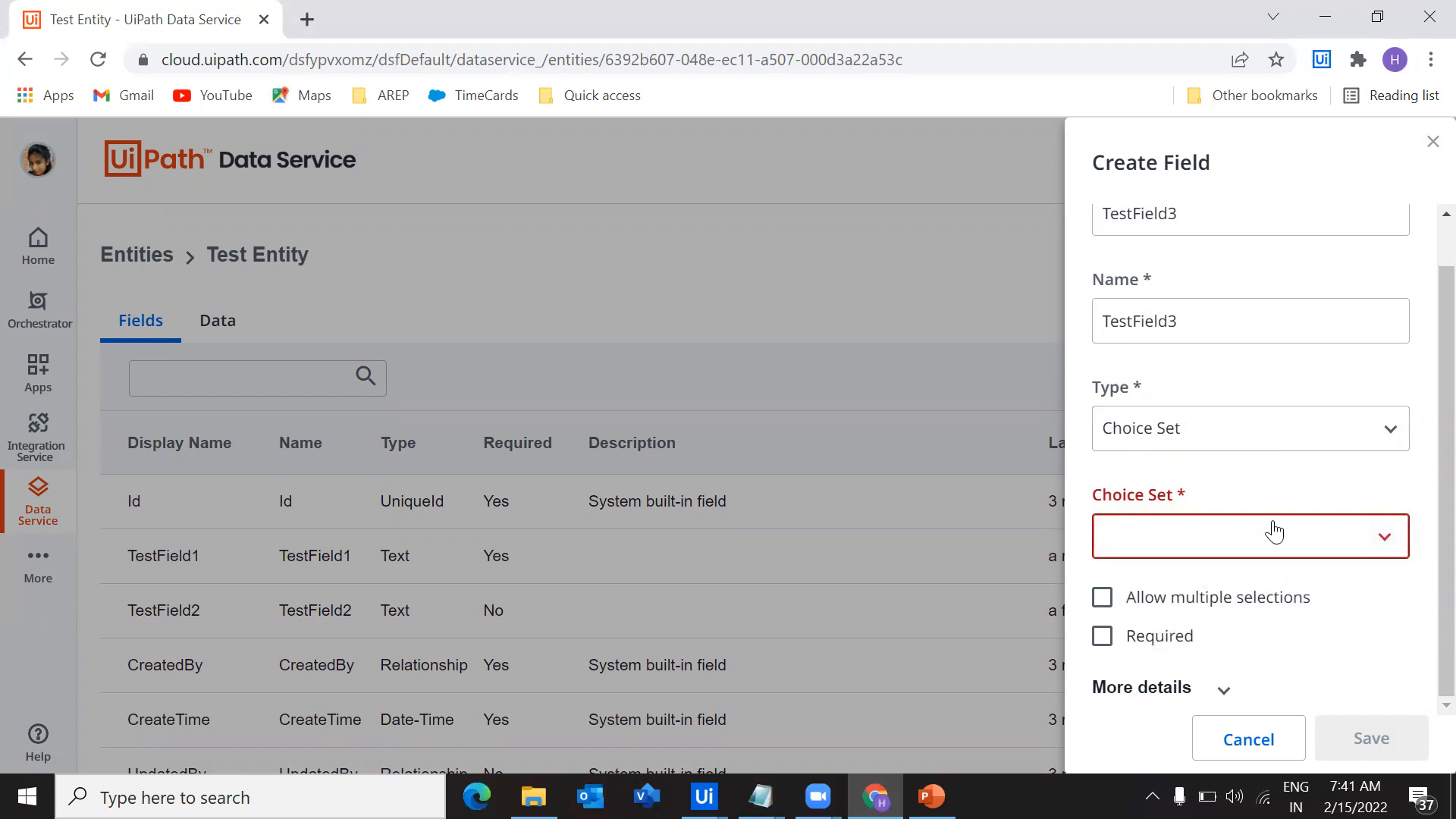
Try TestField3 as Date-Time with the time field hidden and as Relationship, and discard the new field
click(1211, 440)
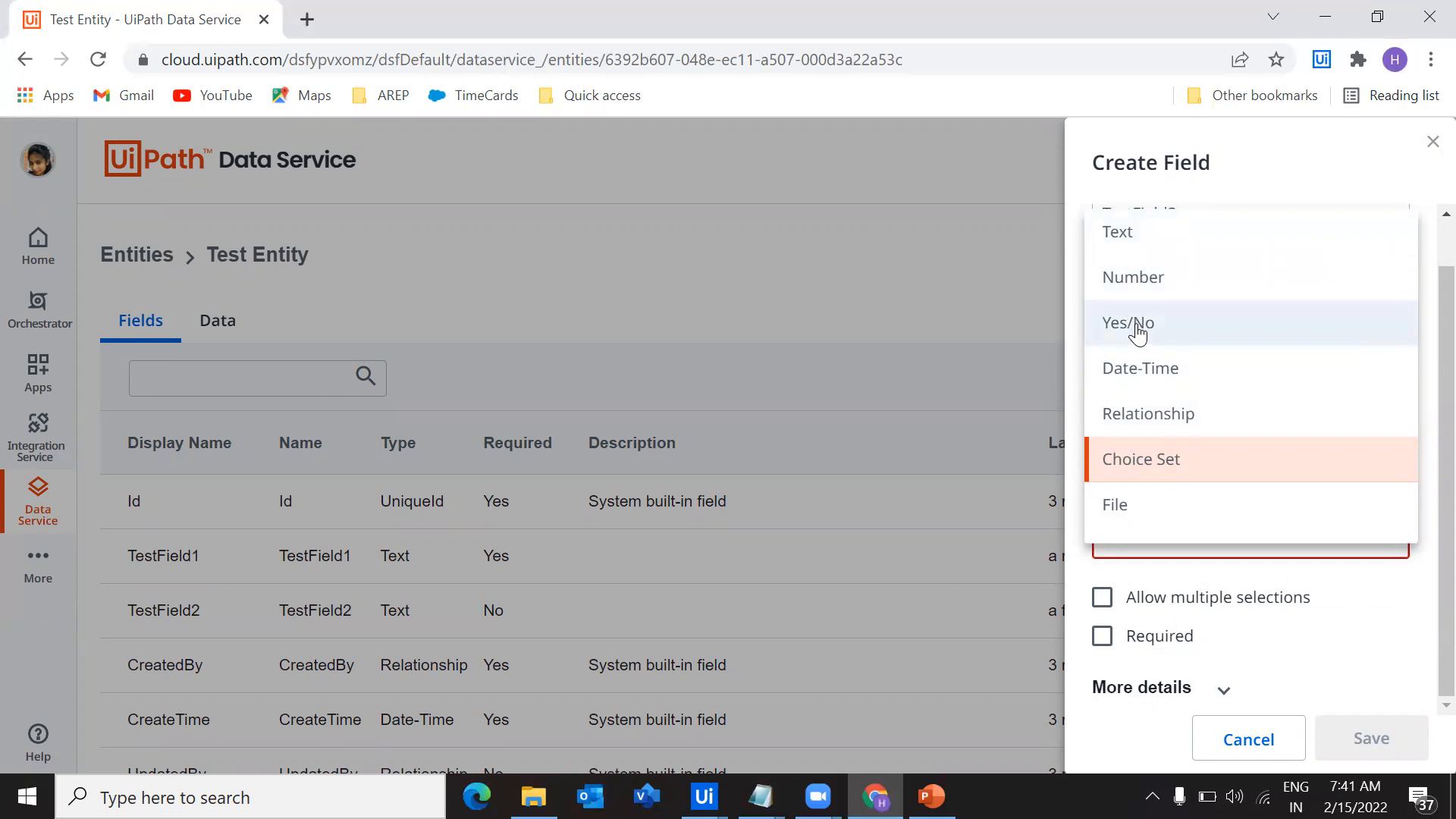
click(1167, 382)
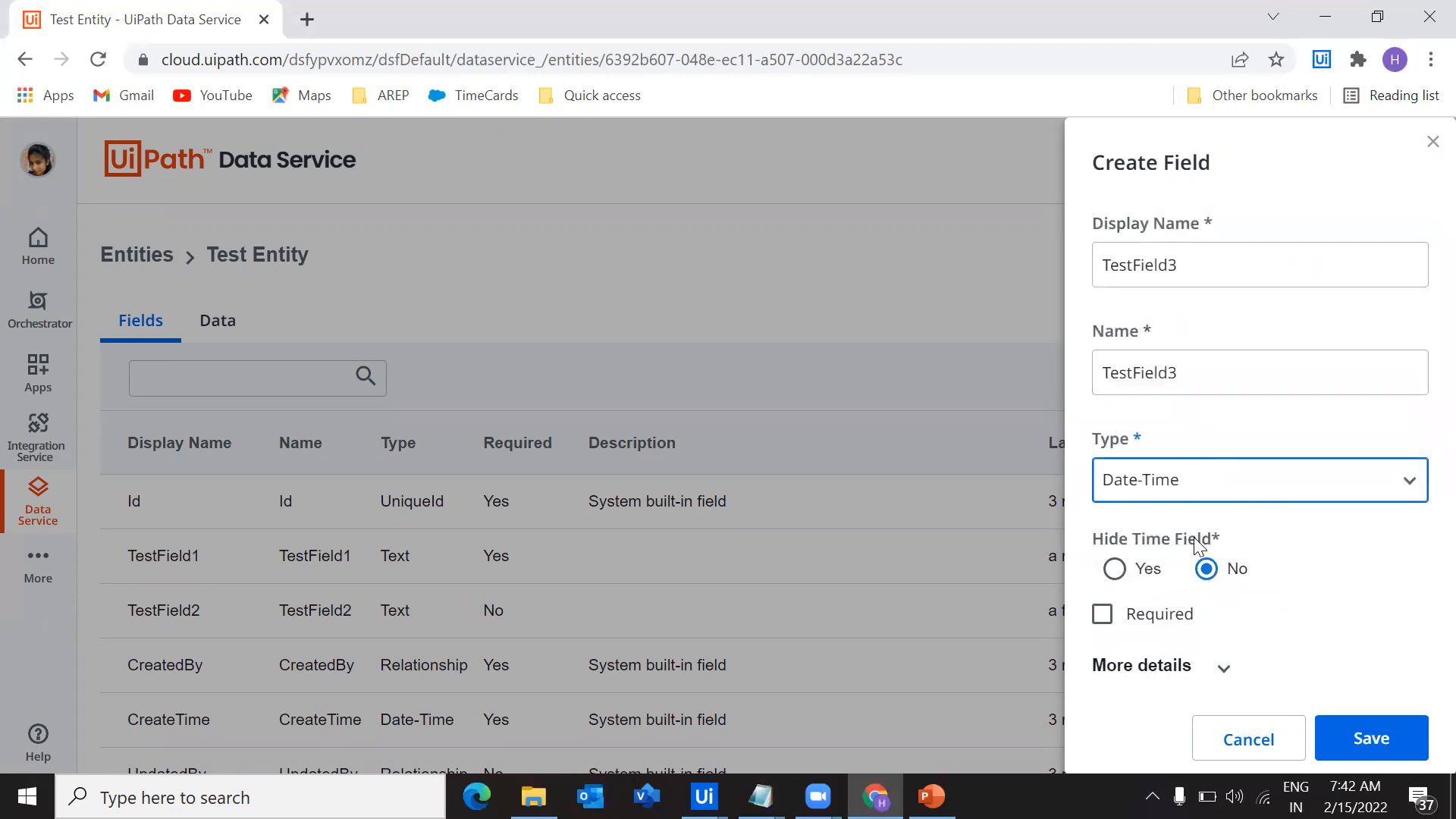
click(1125, 579)
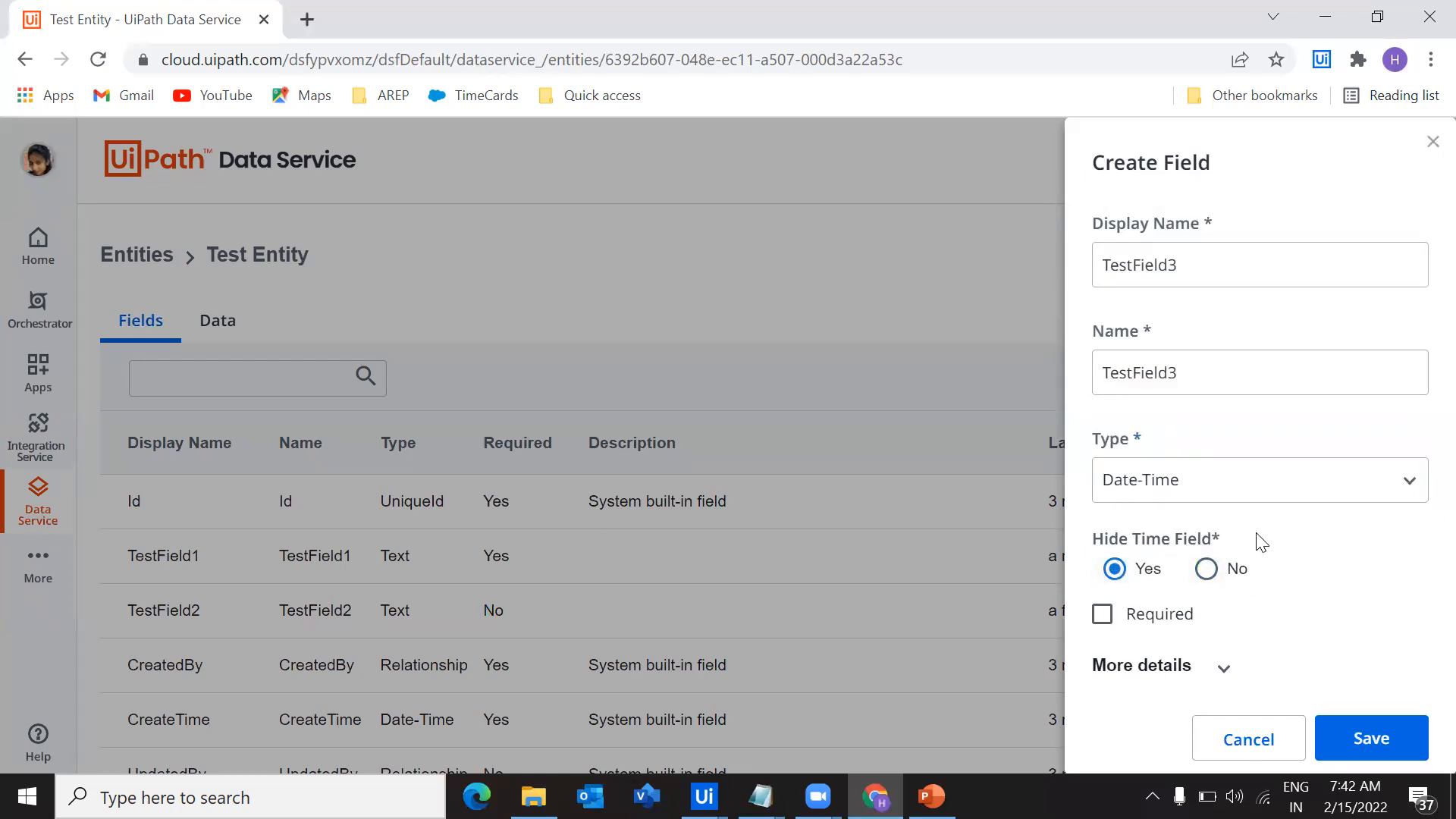
click(1281, 485)
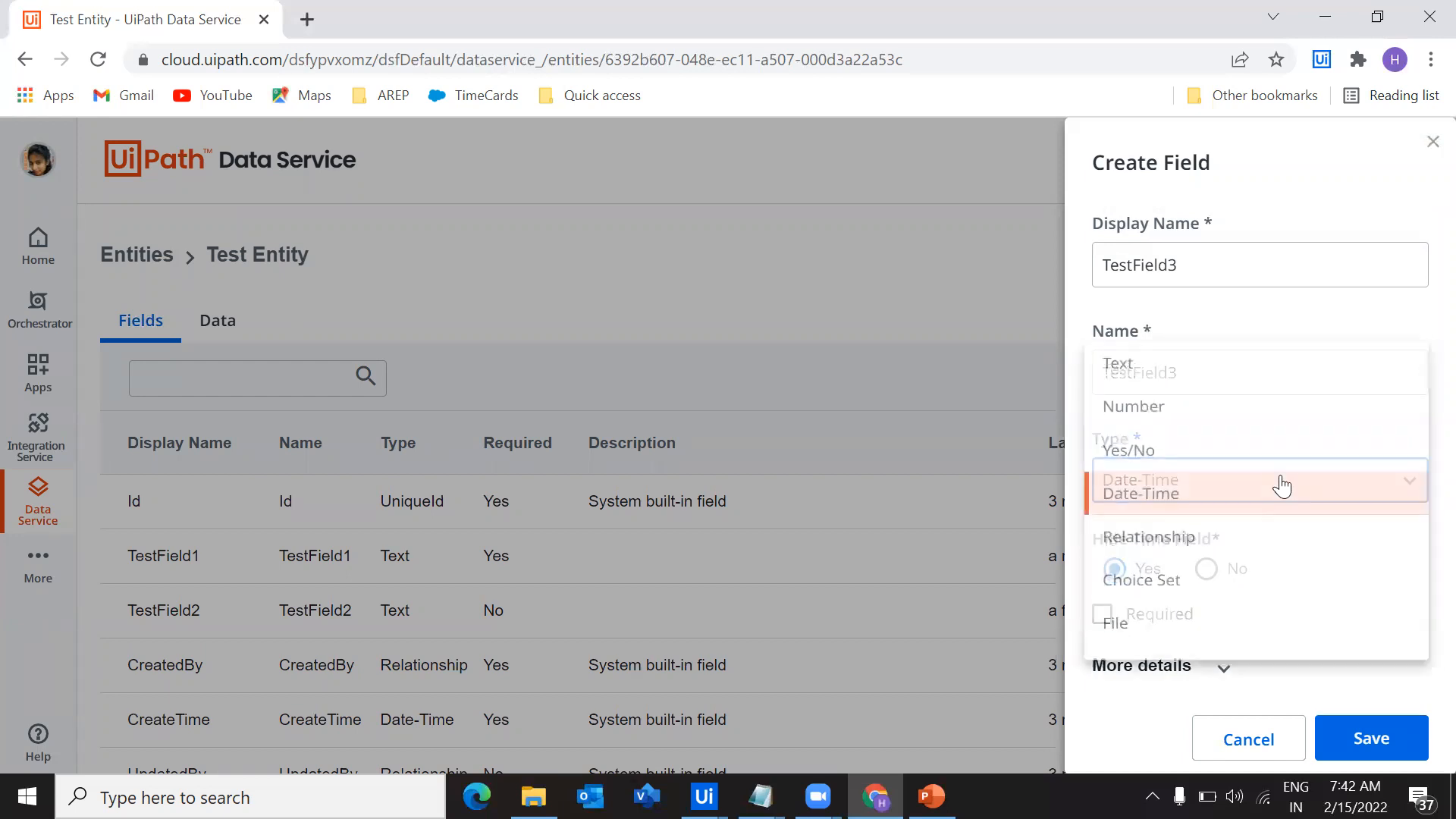
click(1212, 536)
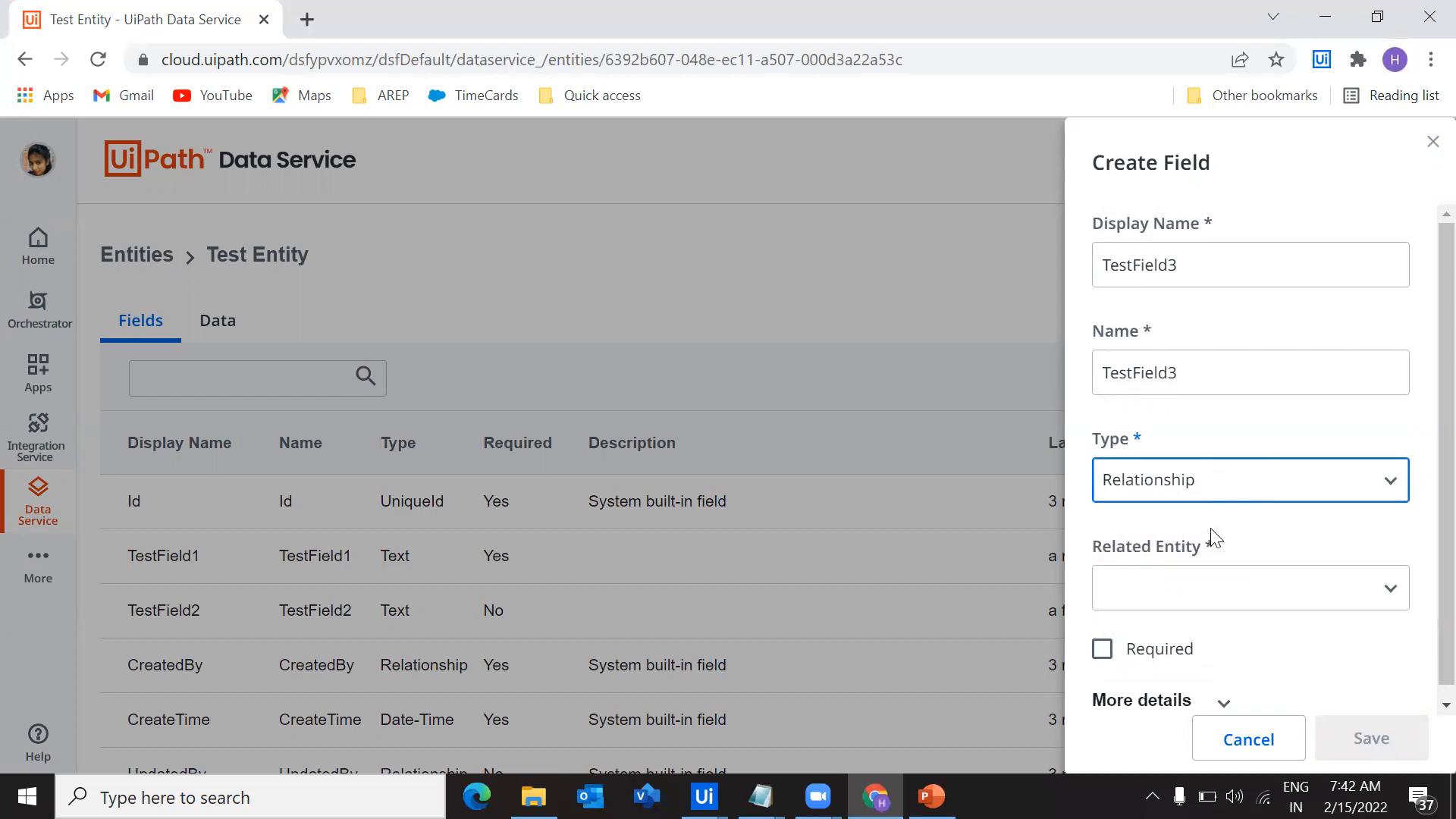
scroll(1222, 530, down, 1)
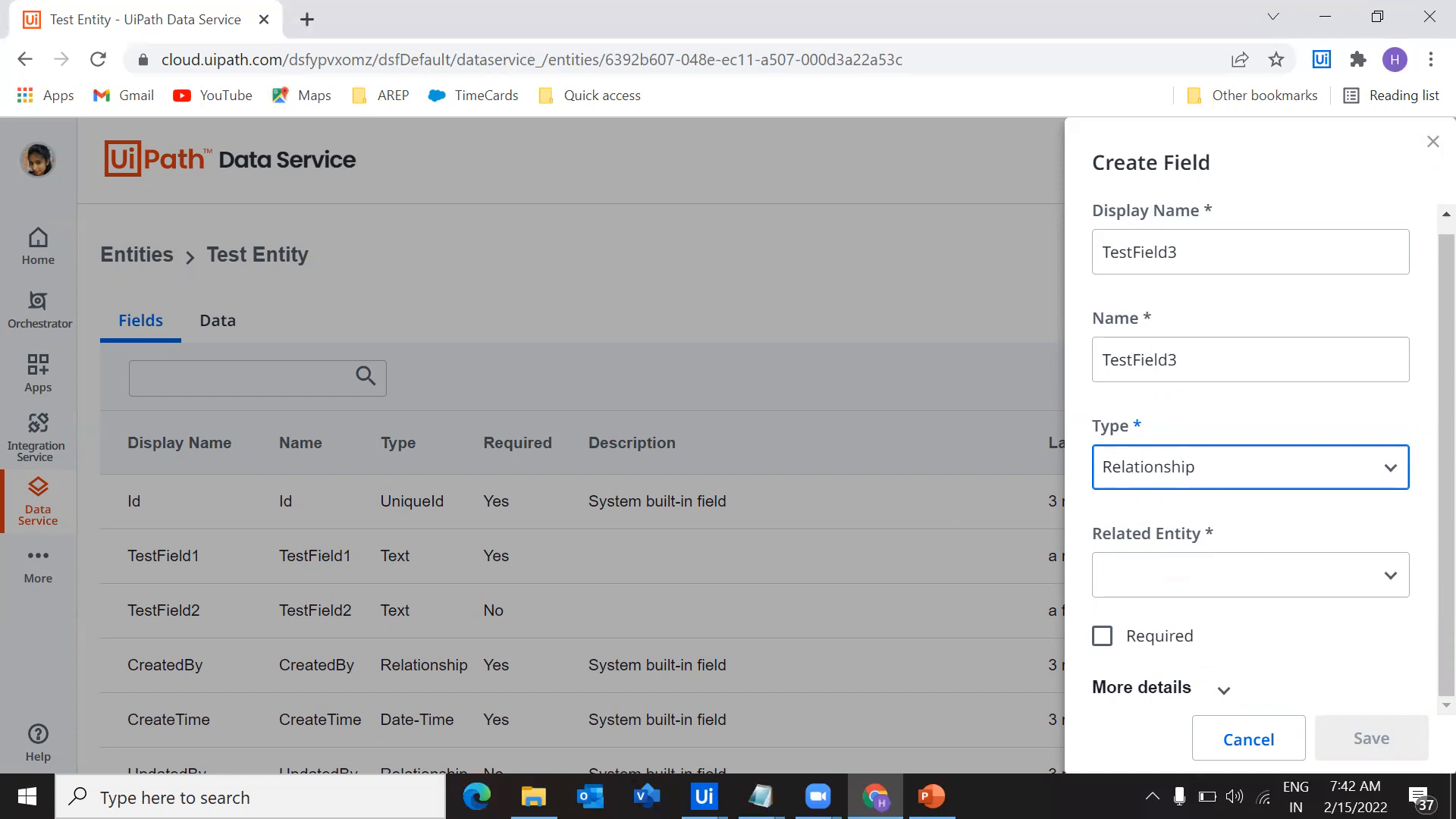
click(1274, 751)
Return to the entity list and review the existing entities that a relationship field could refer to
click(140, 262)
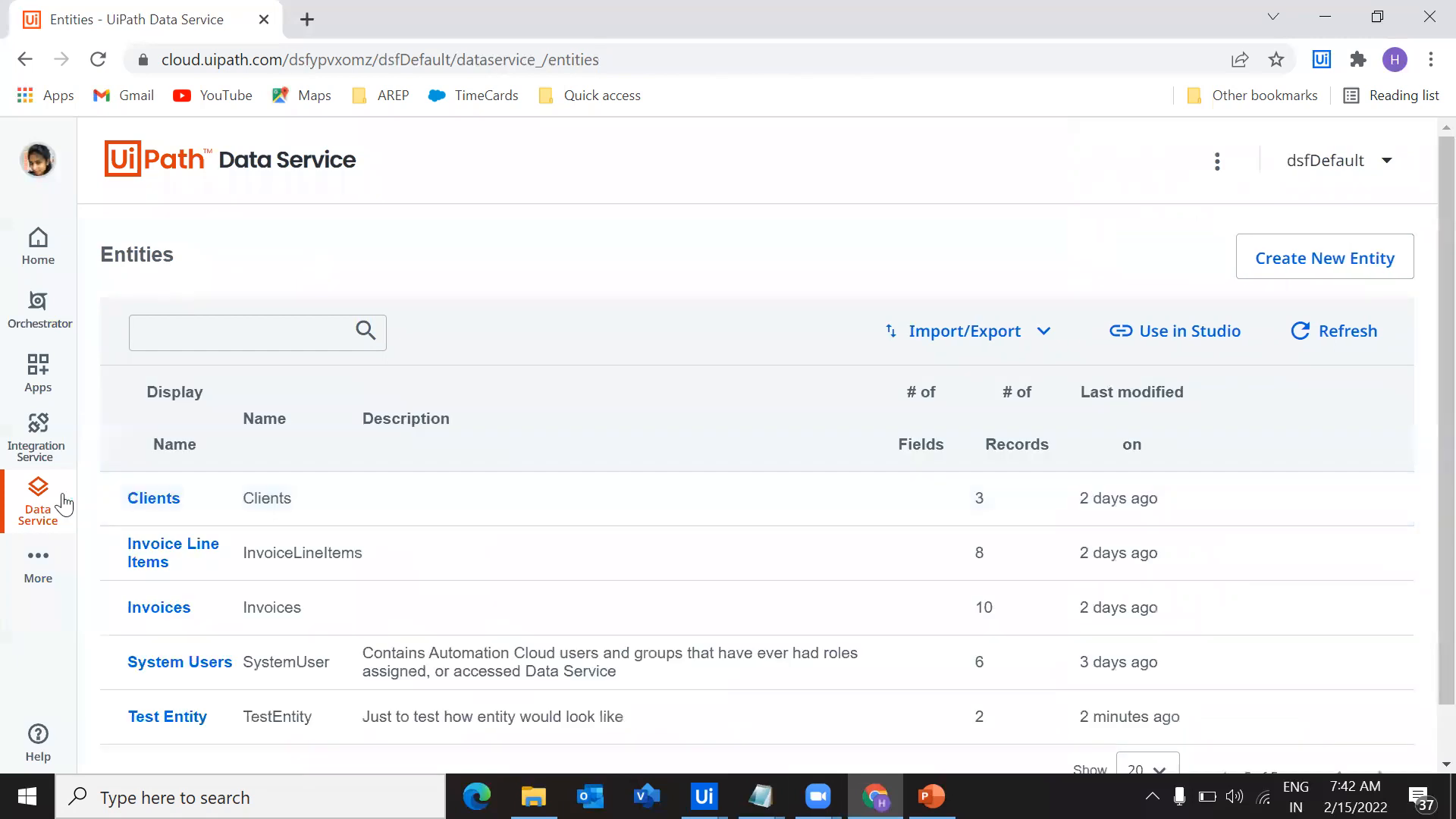
scroll(113, 500, down, 1)
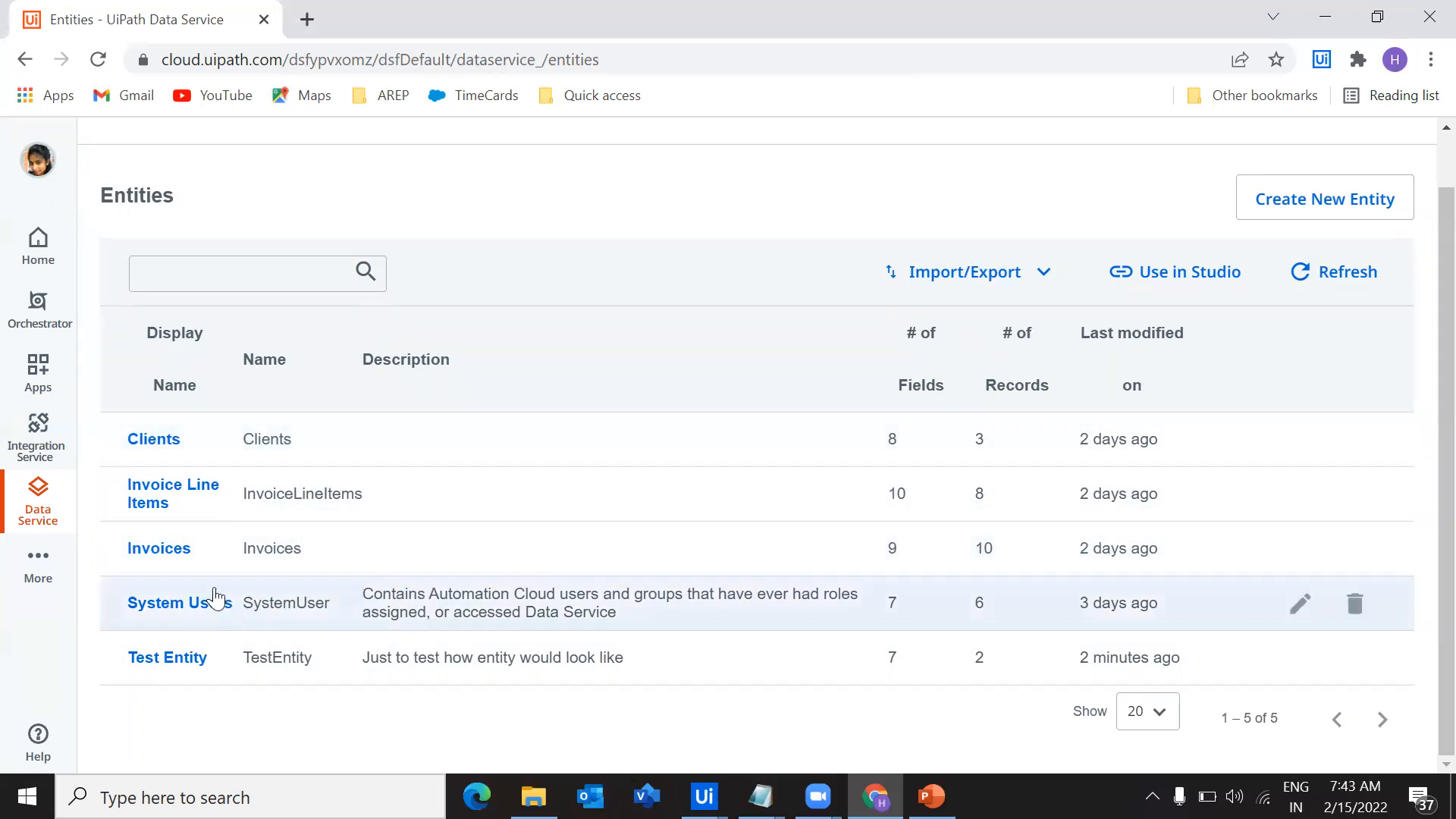
scroll(243, 272, up, 1)
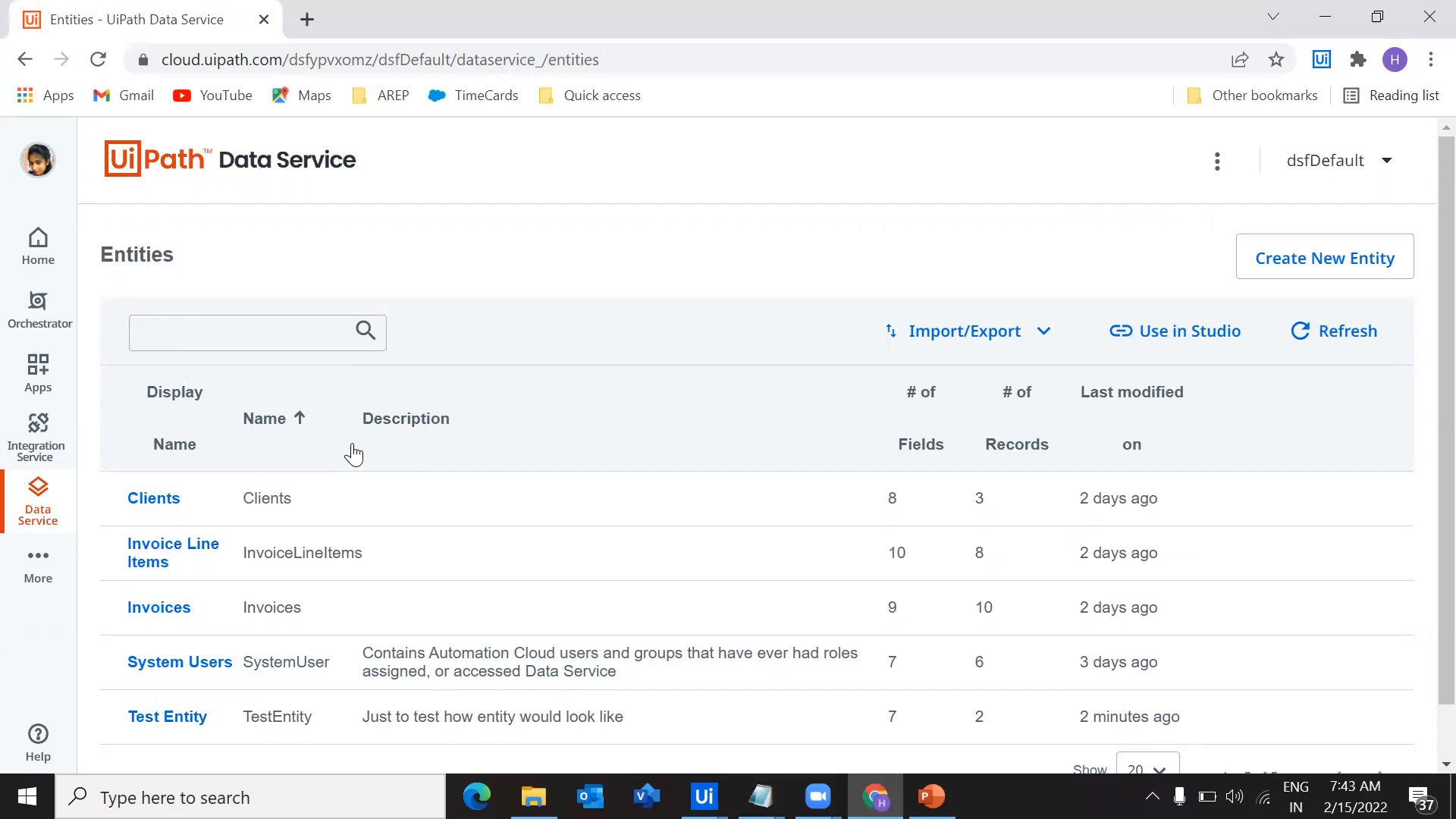
Open Test Entity and start a new field with the display name TestRelationshipField
click(179, 716)
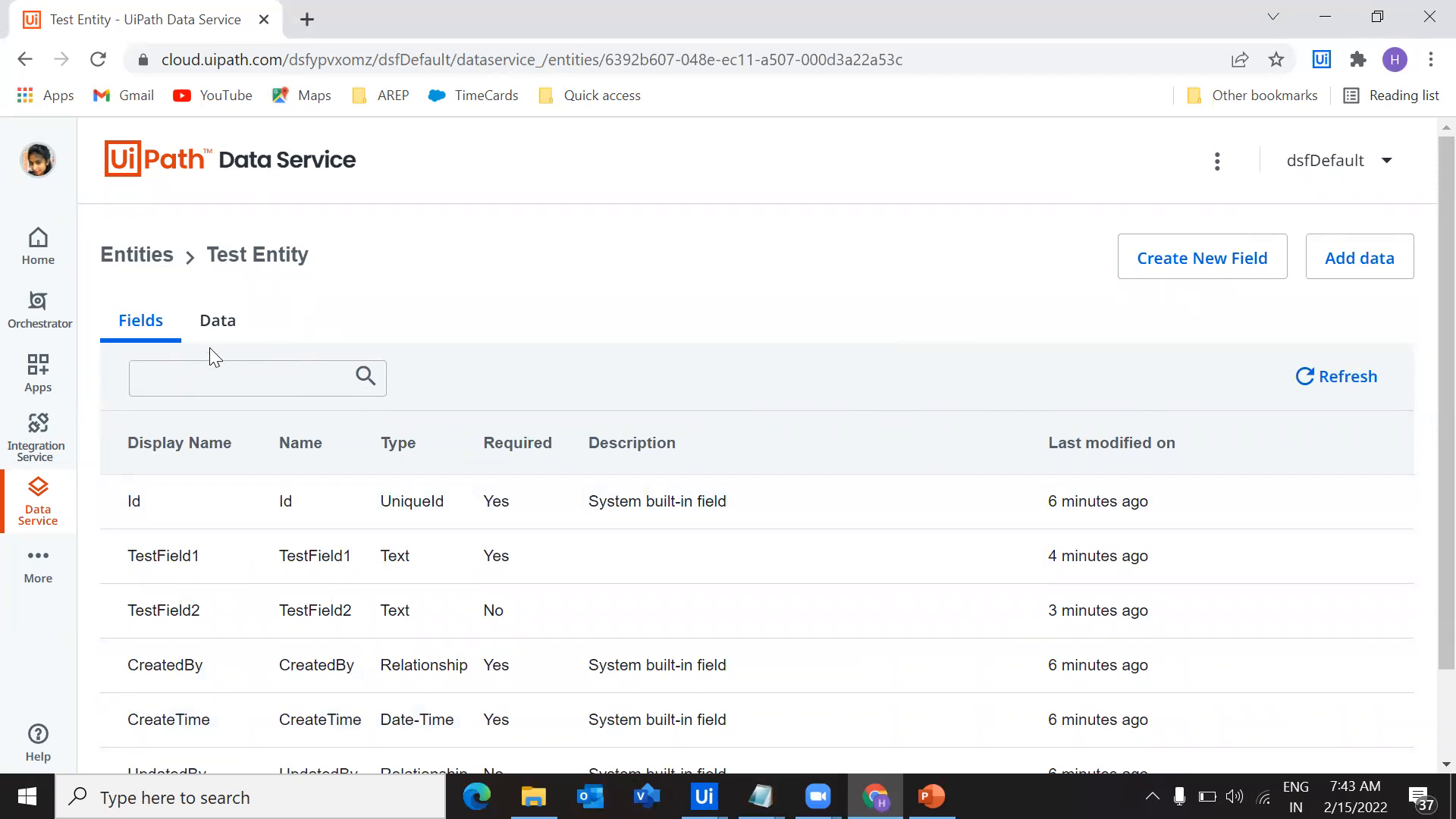
click(1202, 259)
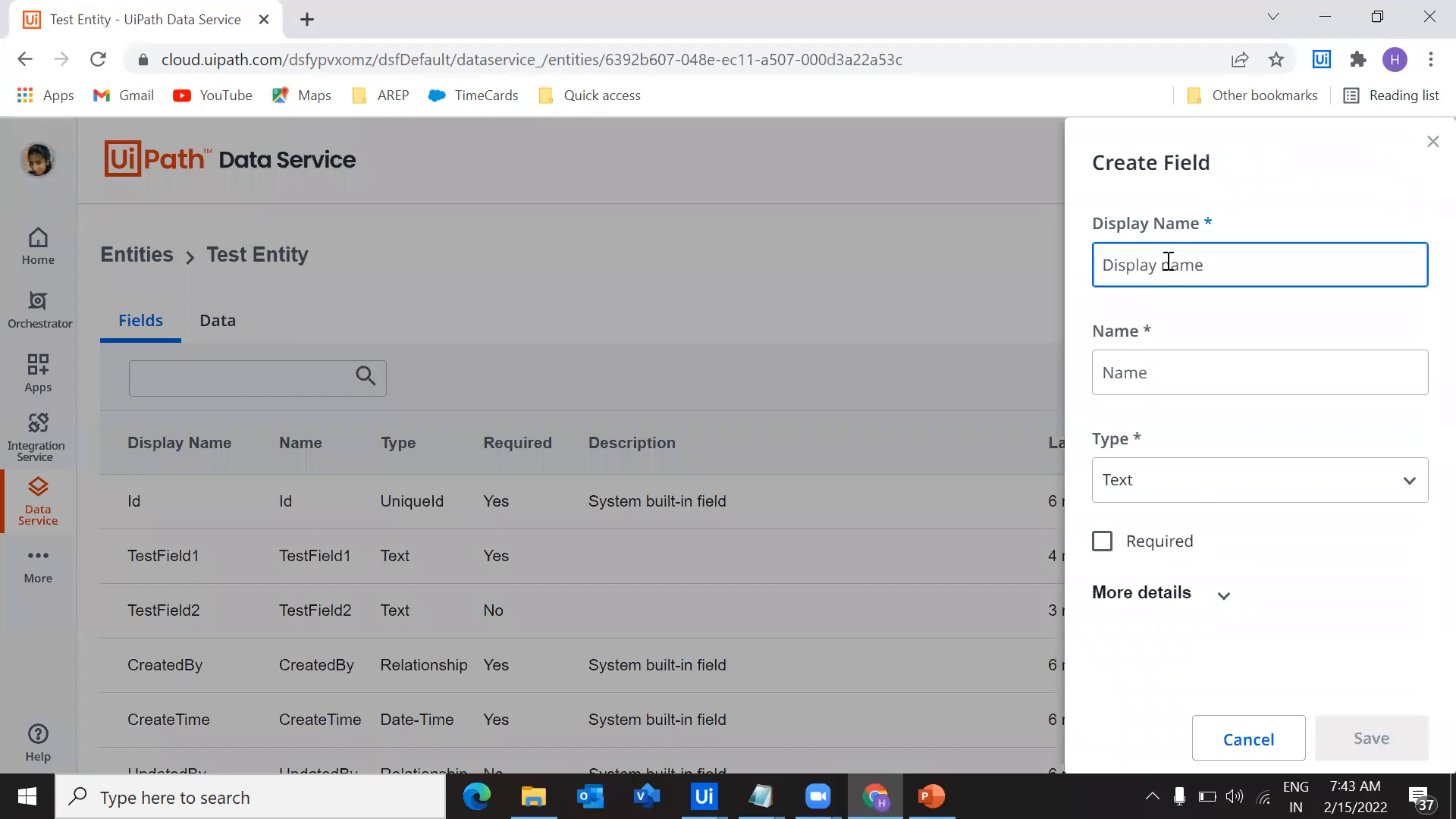
click(1169, 262)
click(1011, 285)
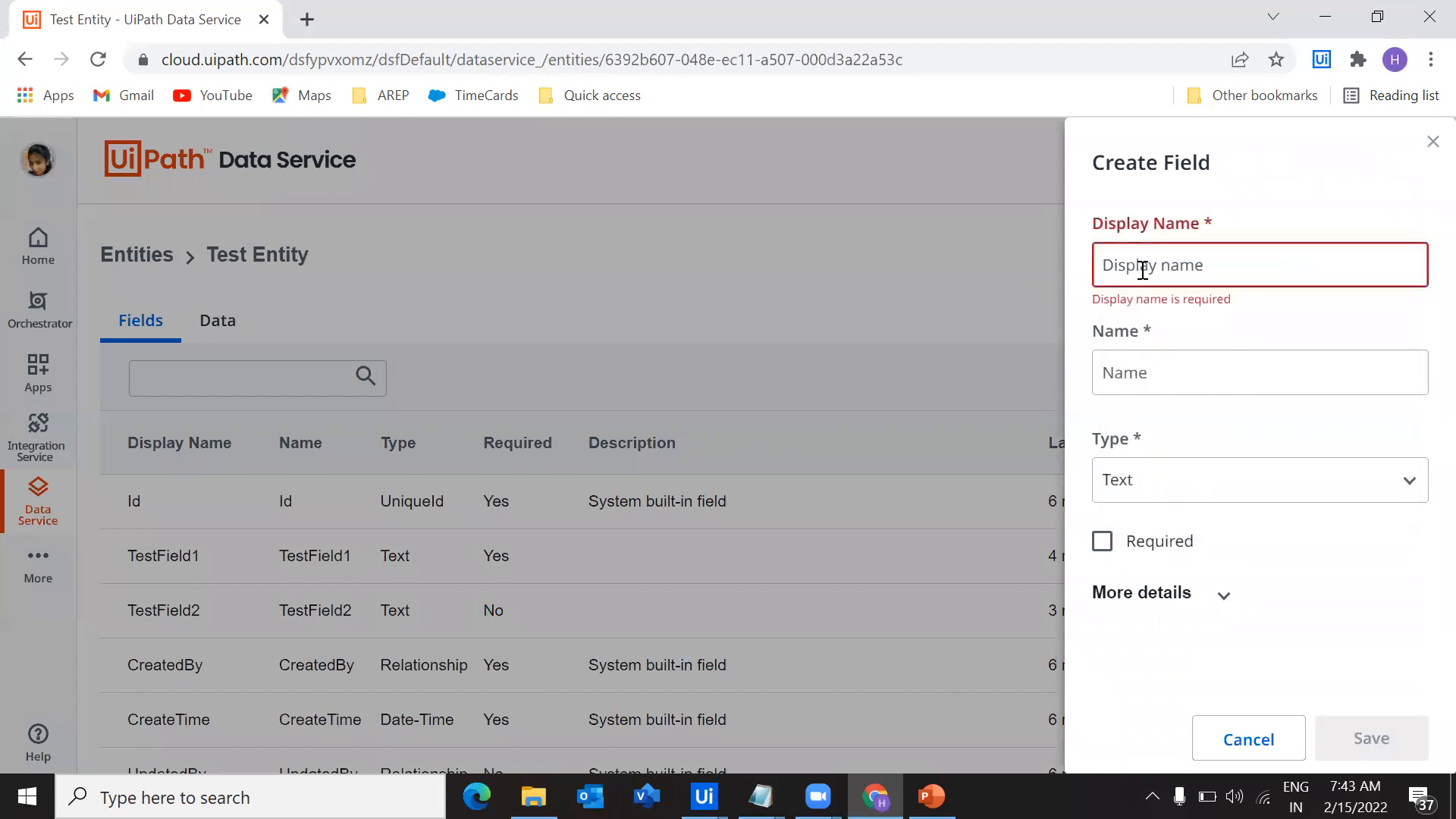
text(Tes)
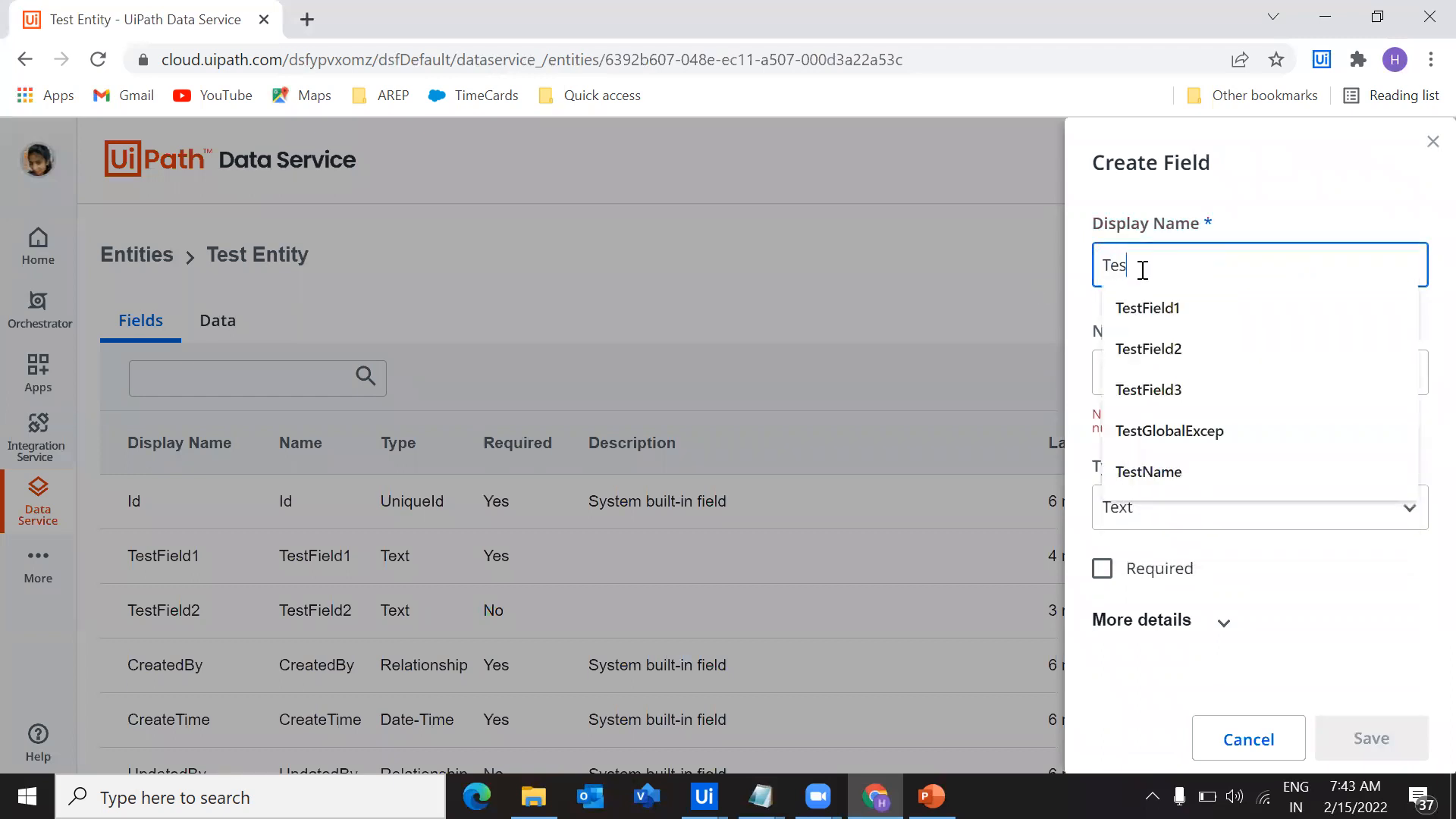
text(tRelation)
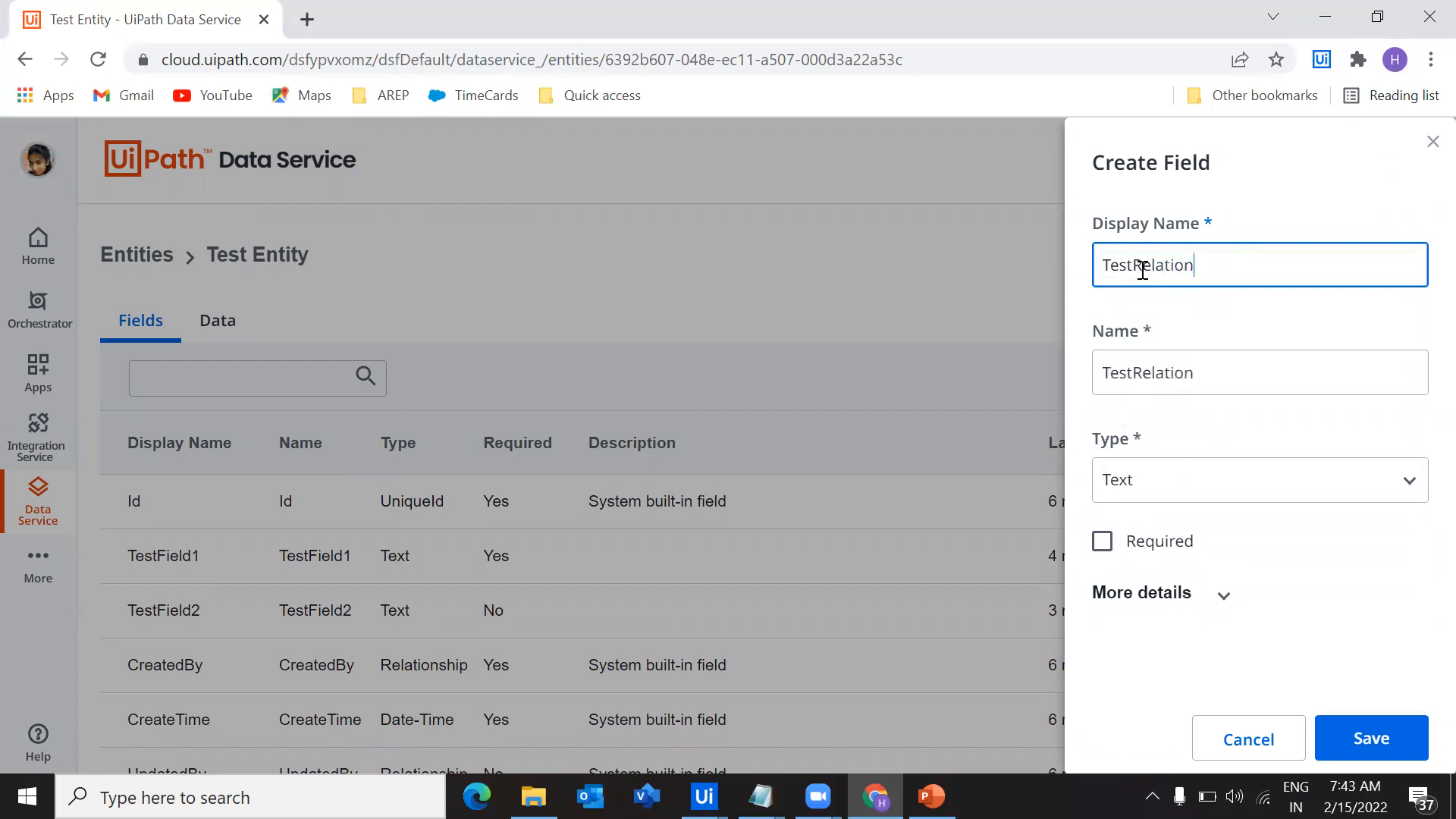
text(shipField)
drag(1102, 264, 1395, 265)
click(1394, 265)
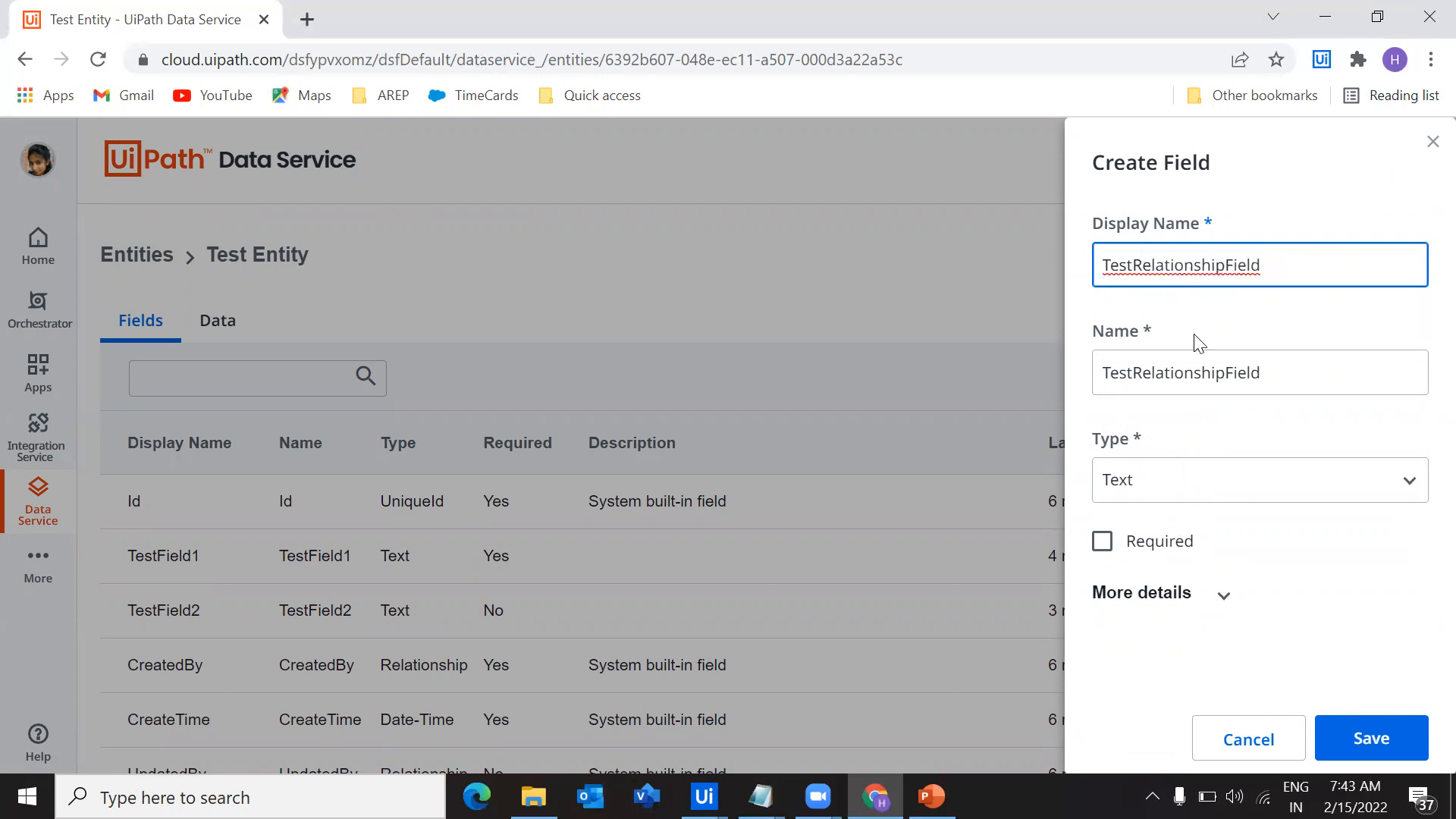
Make TestRelationshipField a Relationship type with Clients as its related entity
click(1215, 486)
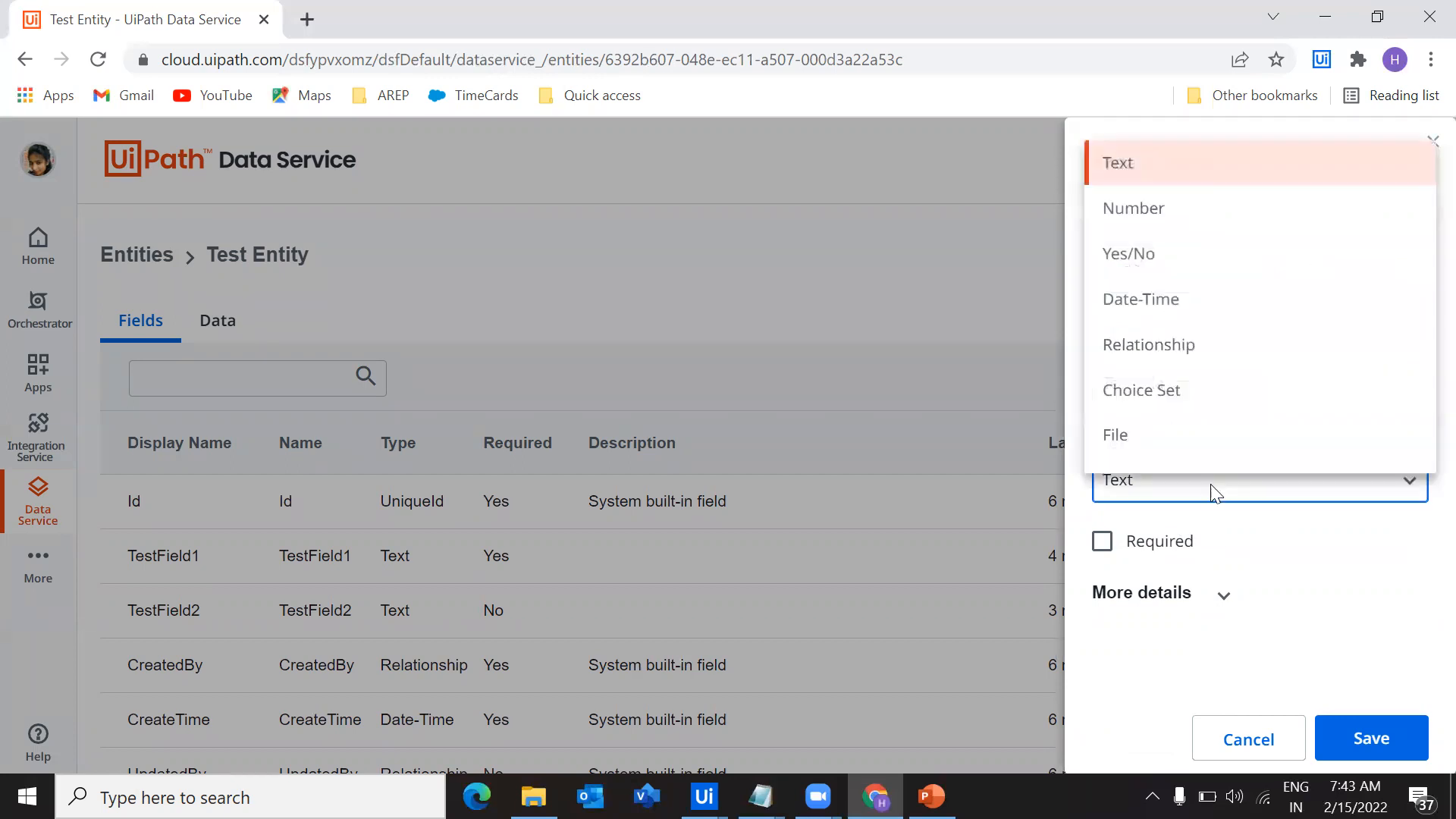
click(1133, 345)
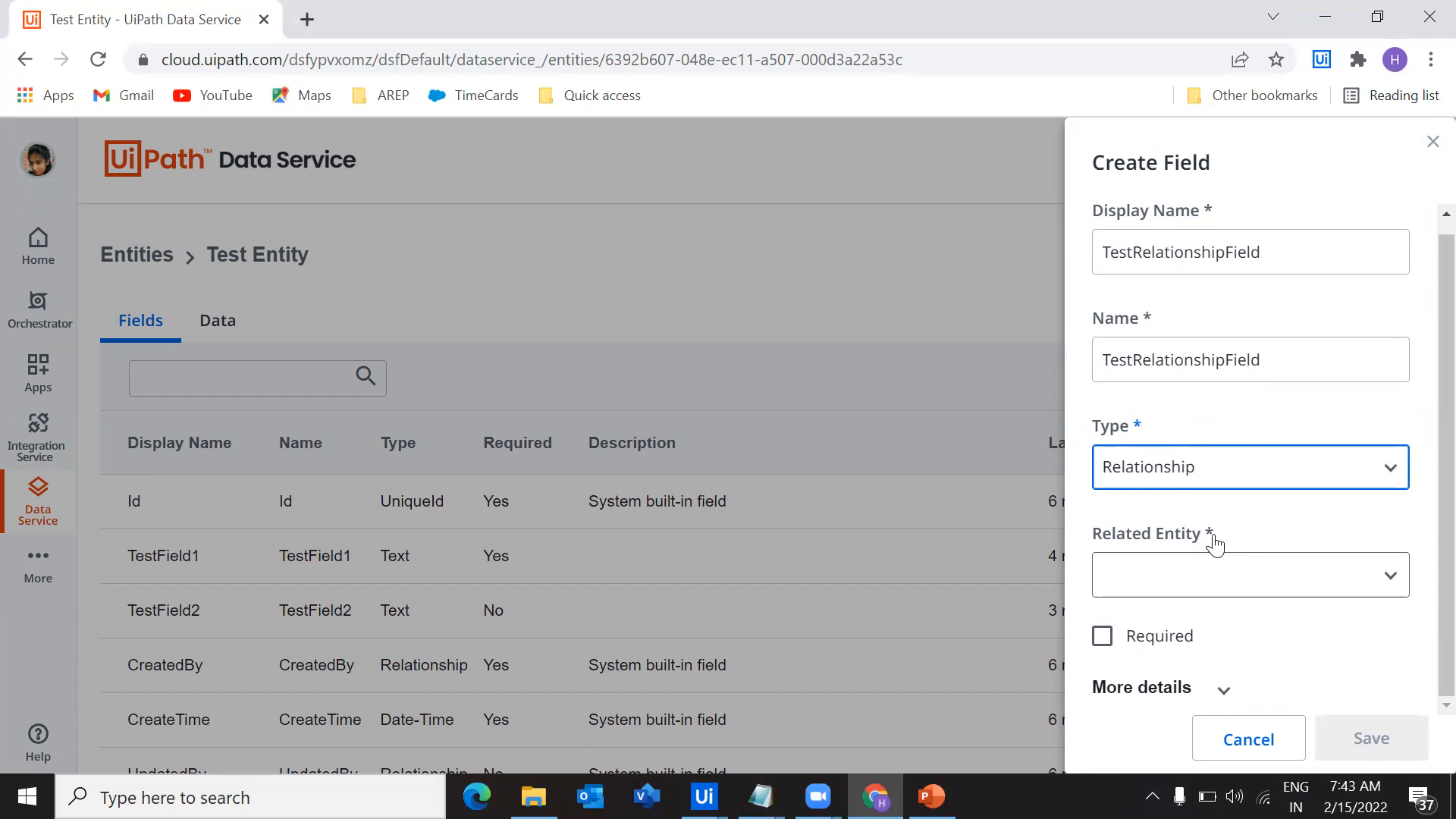
click(1234, 576)
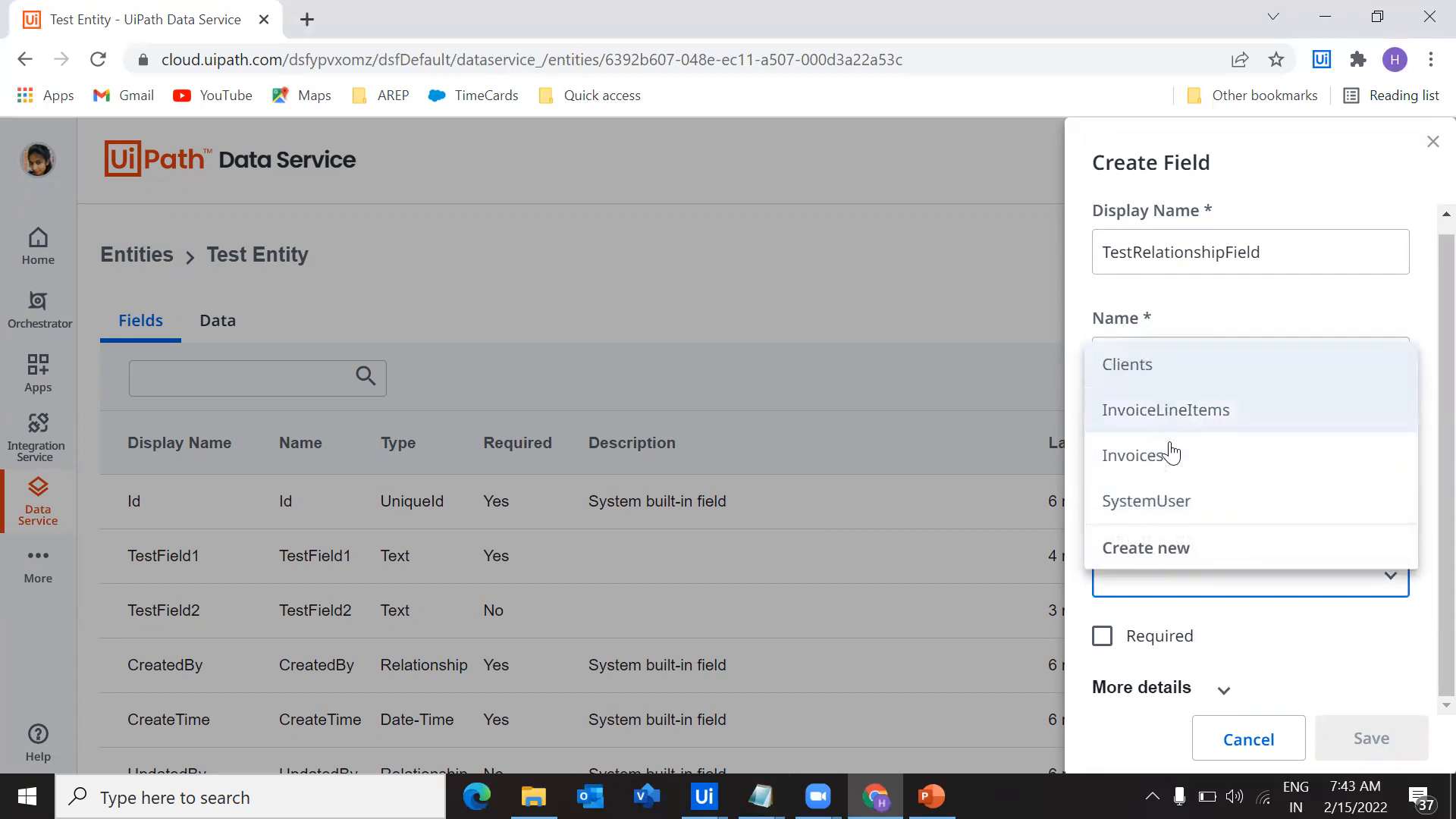
click(1158, 369)
scroll(1163, 500, down, 2)
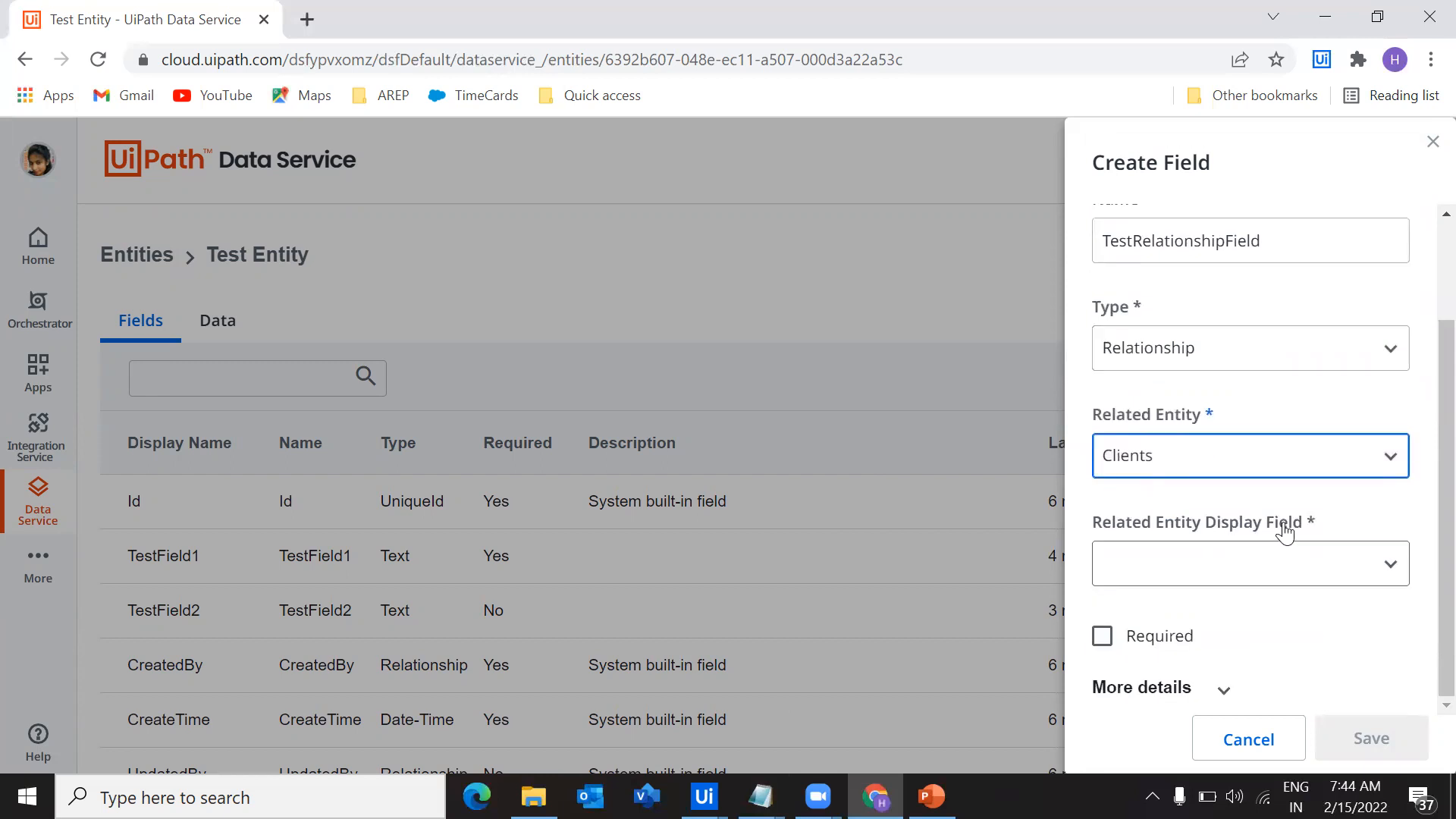
Use Email as the related entity display field and save TestRelationshipField
click(1274, 568)
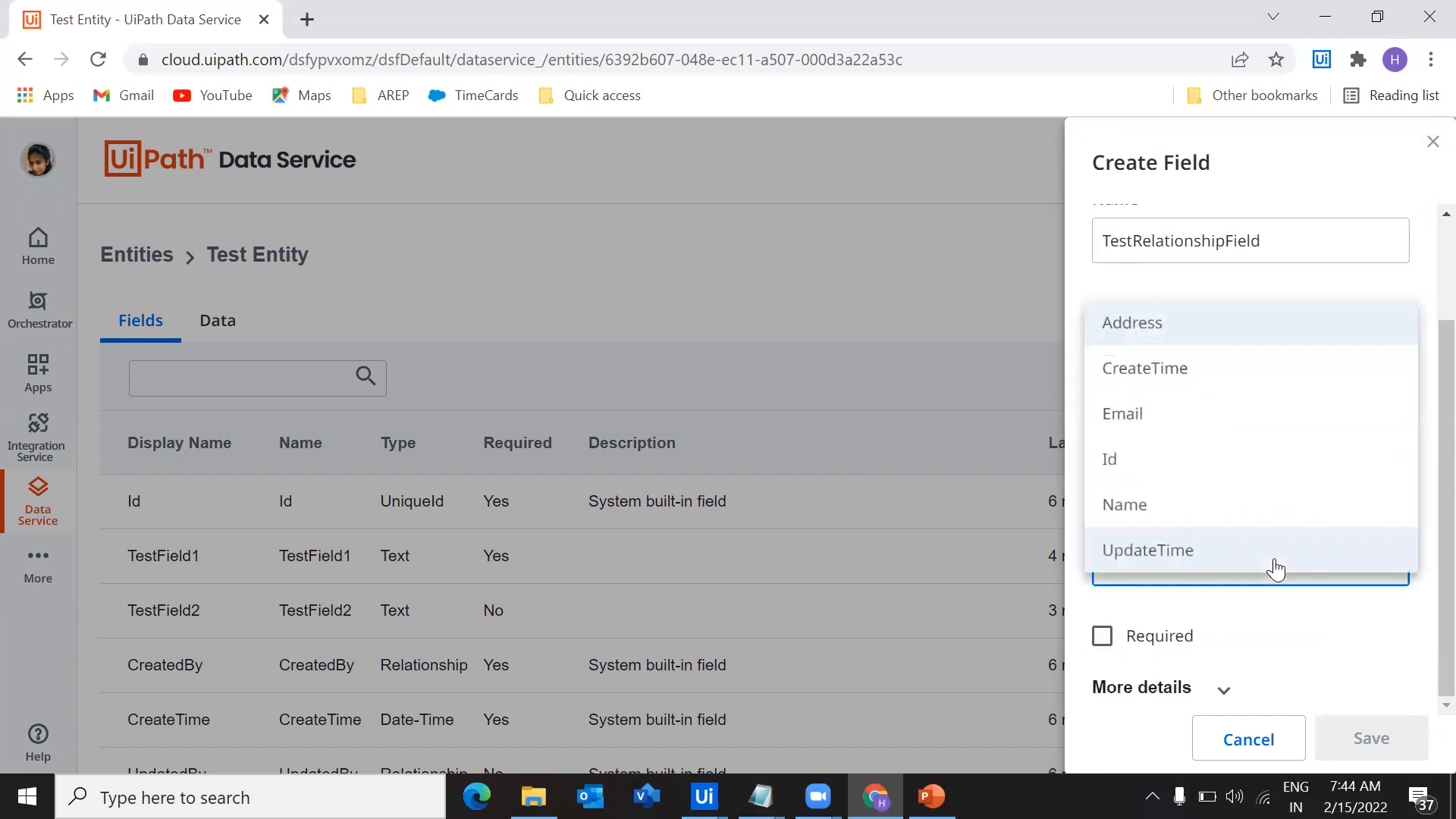
click(1161, 411)
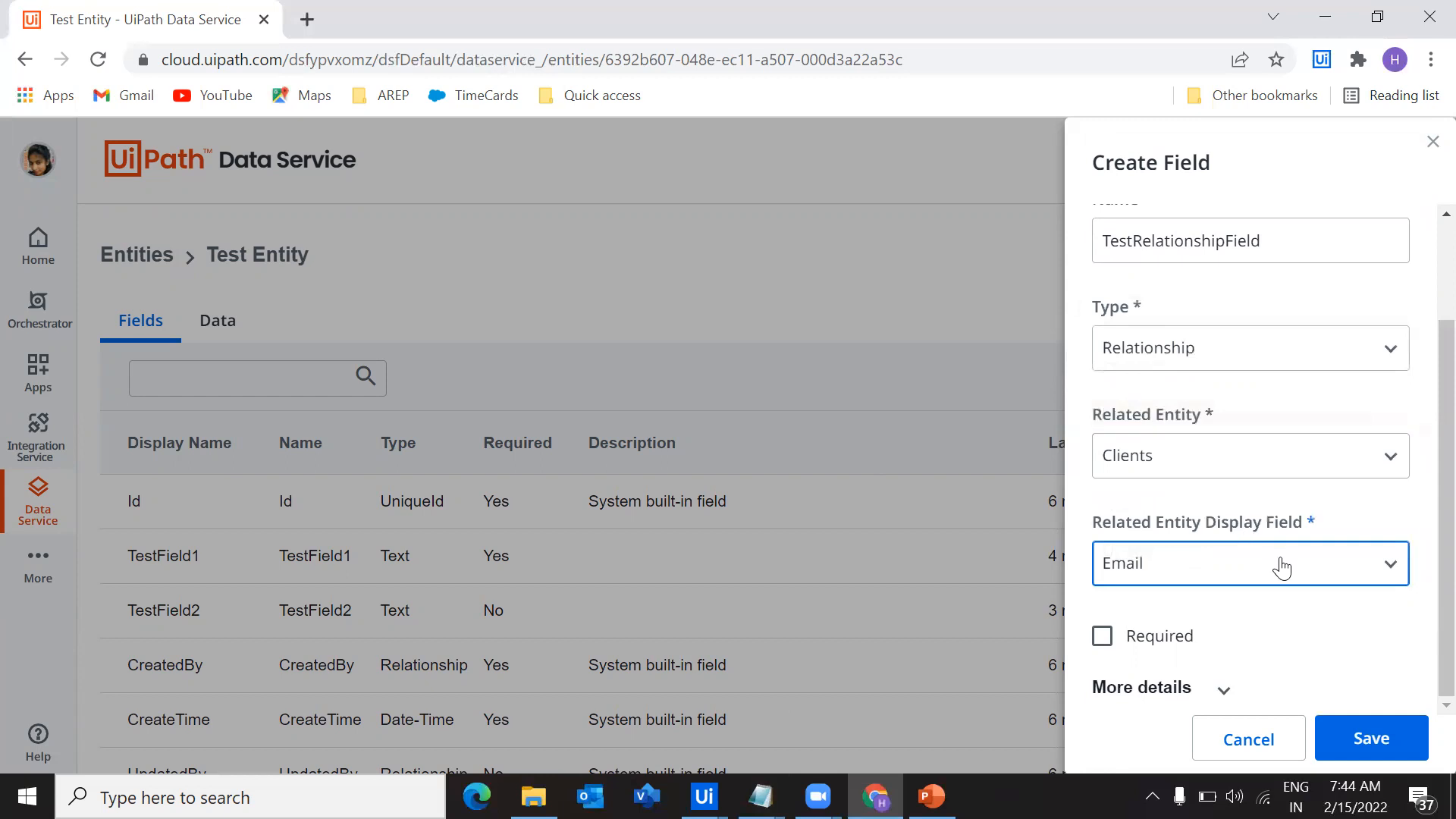
scroll(1282, 567, up, 3)
drag(1260, 265, 1068, 269)
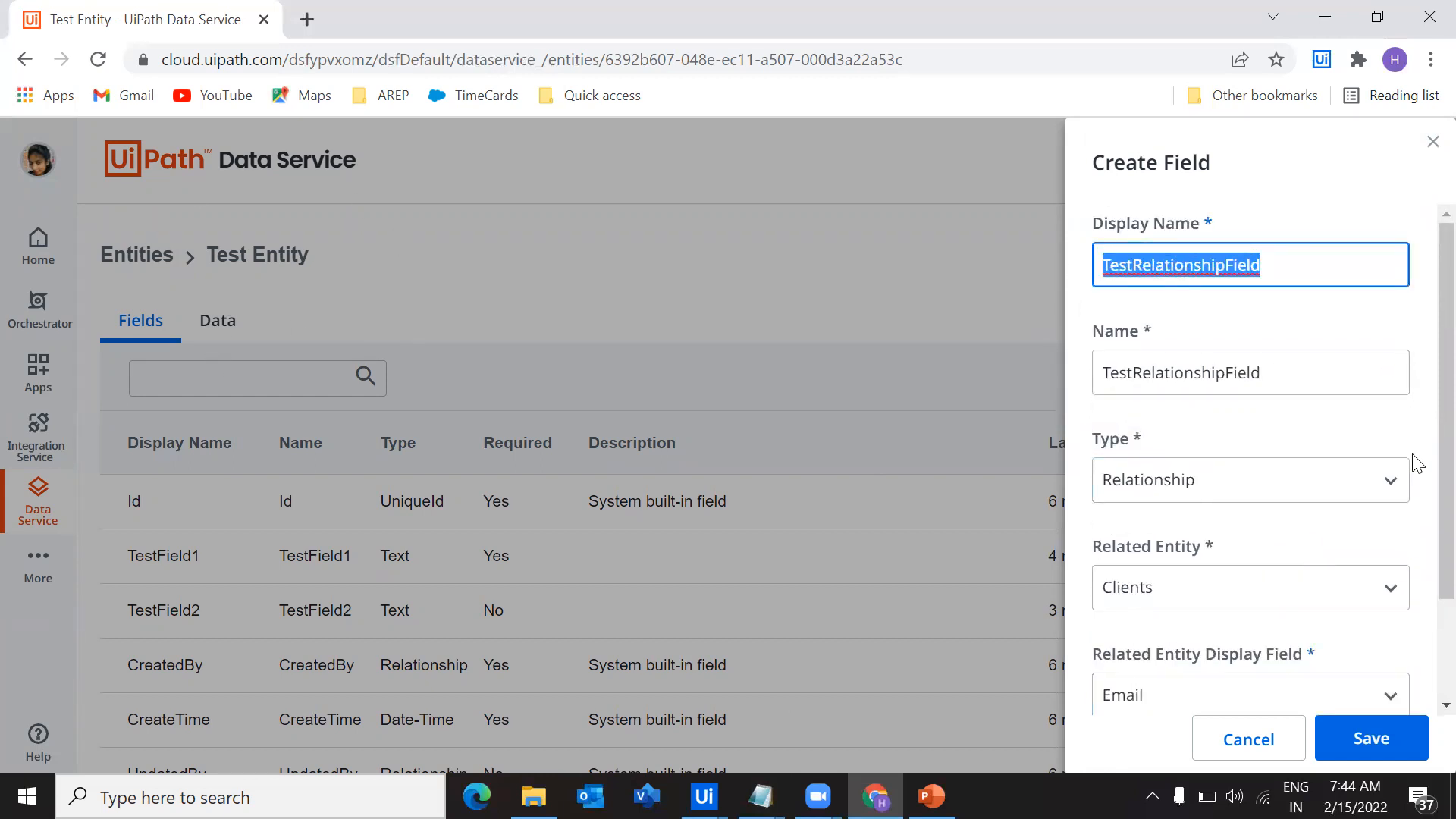
scroll(1420, 478, down, 3)
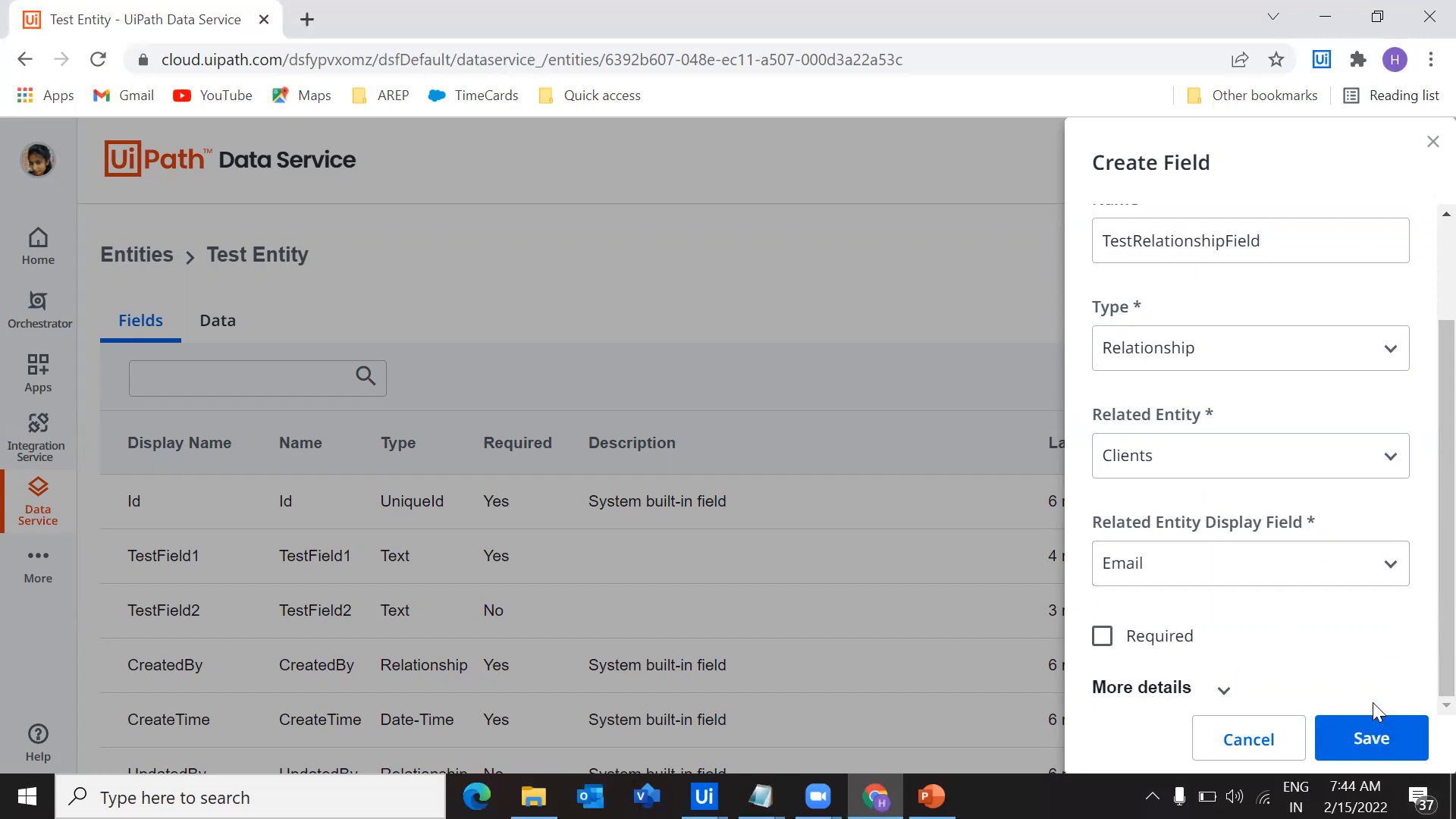
click(1371, 747)
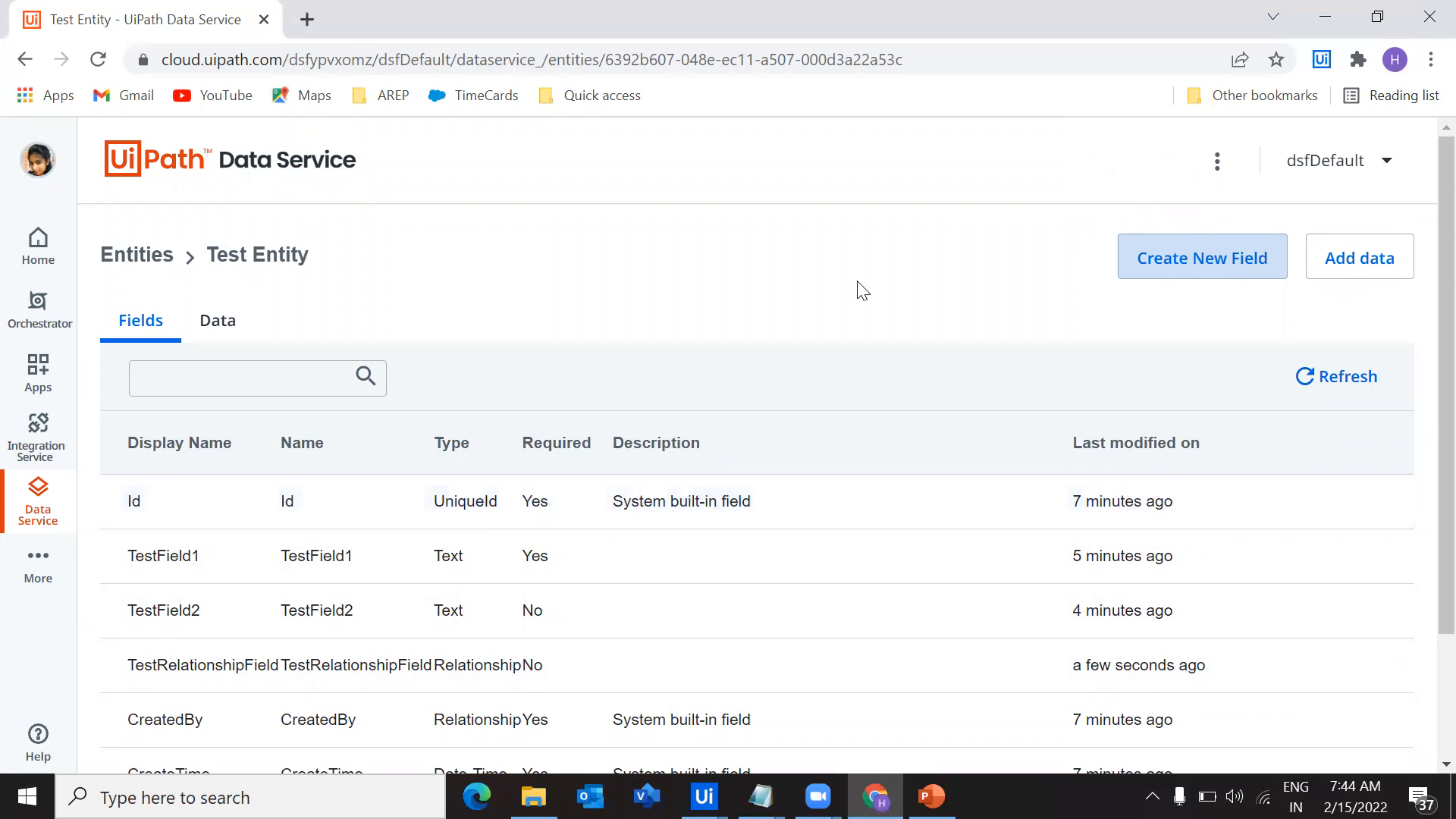
Check TestRelationshipField in the field list and switch to Notepad to review the outline topics on entities, fields, records and data types
drag(128, 661, 286, 666)
click(639, 241)
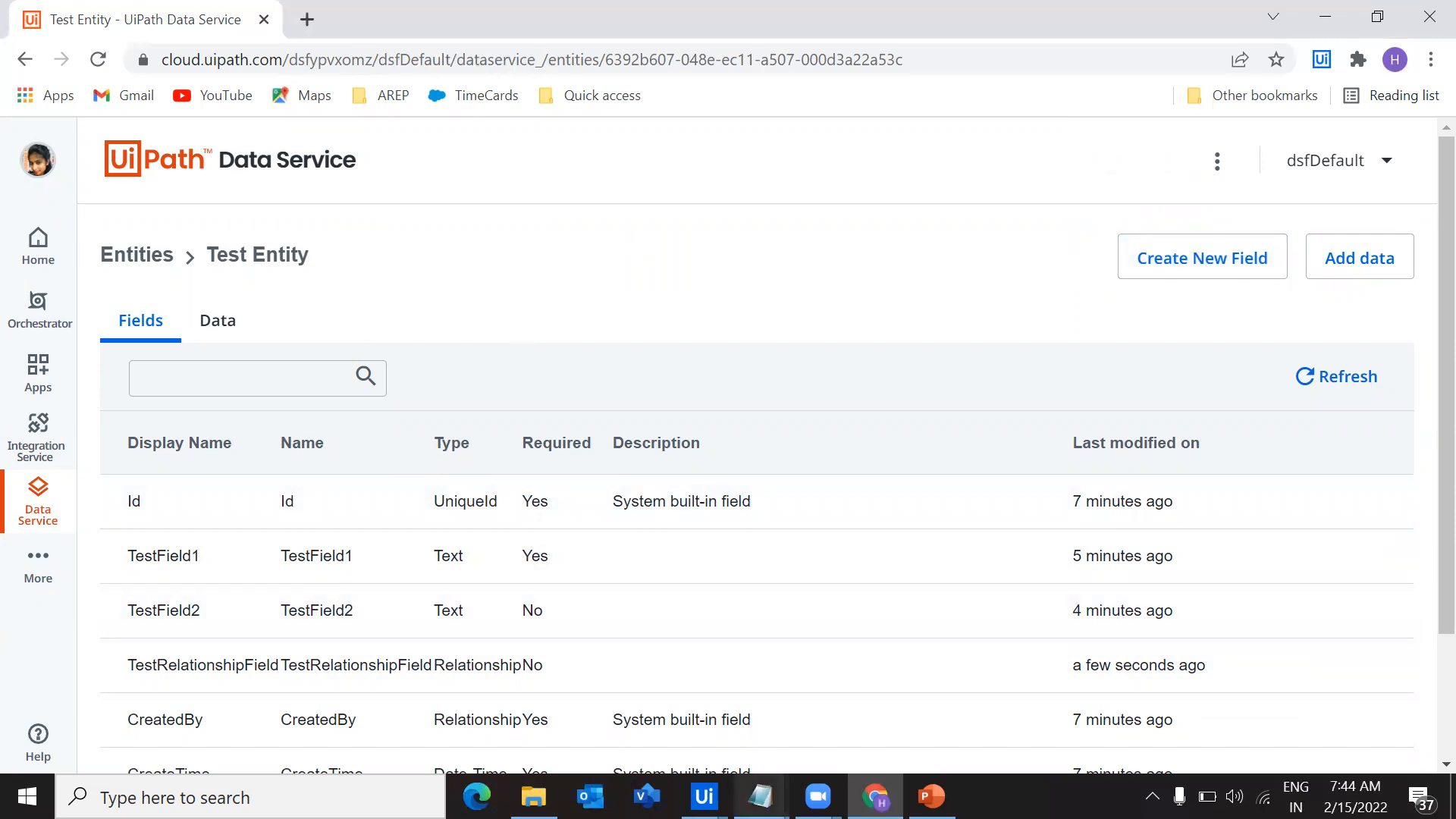
key(alt+Tab)
drag(491, 350, 479, 239)
click(749, 296)
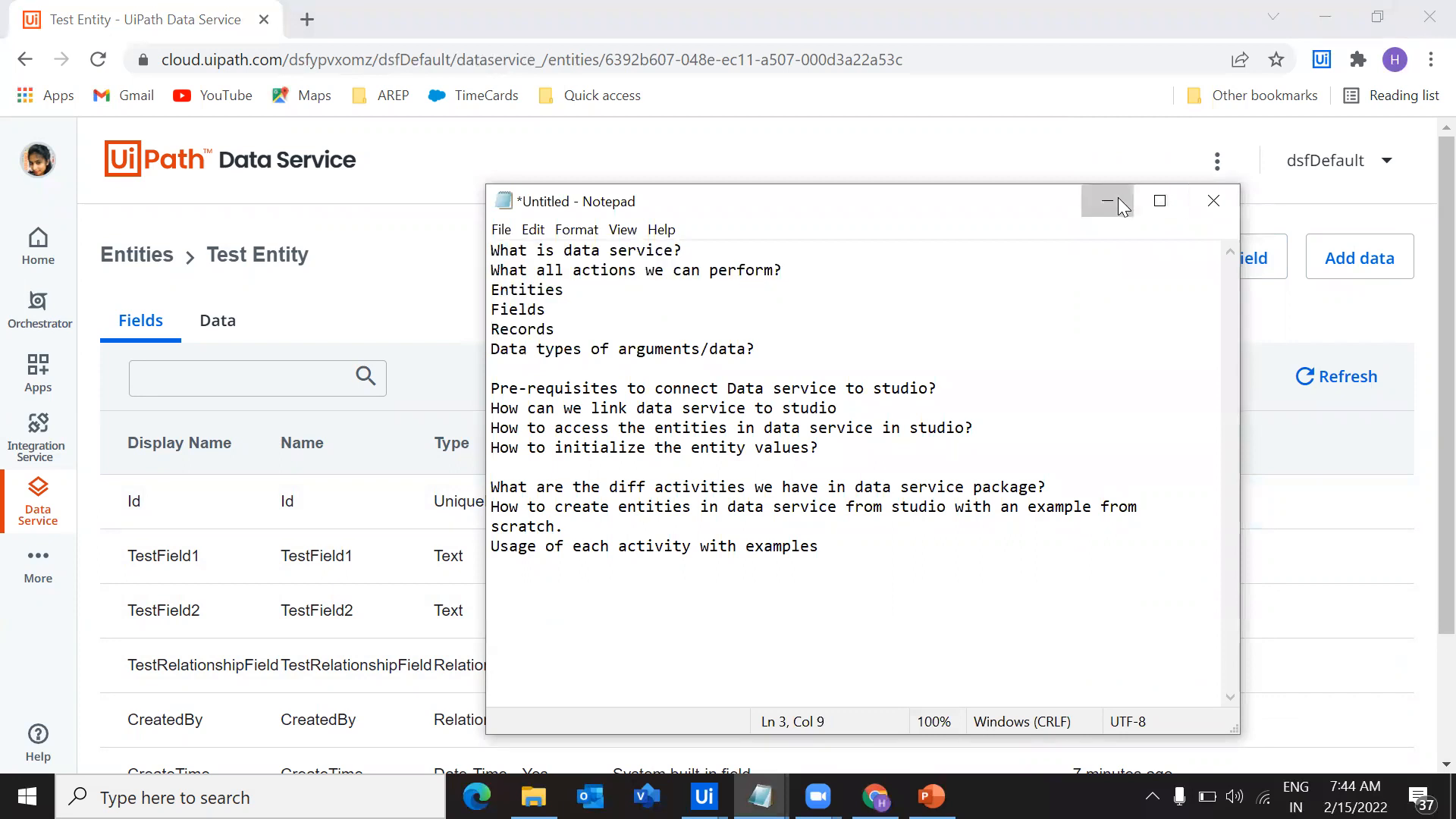
click(1107, 201)
Return to the entity list, reopen Test Entity and view its data records
click(118, 260)
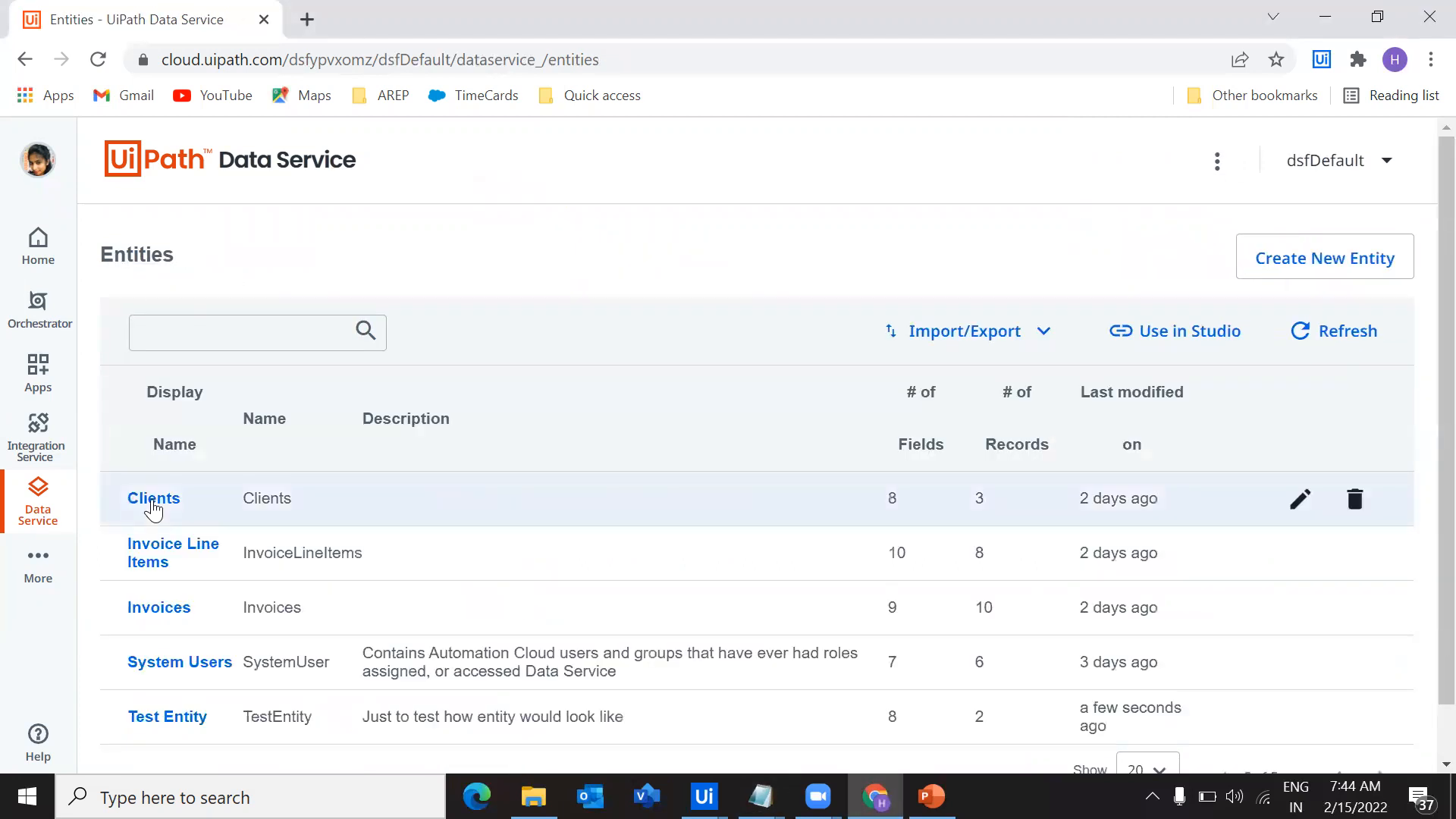
click(168, 719)
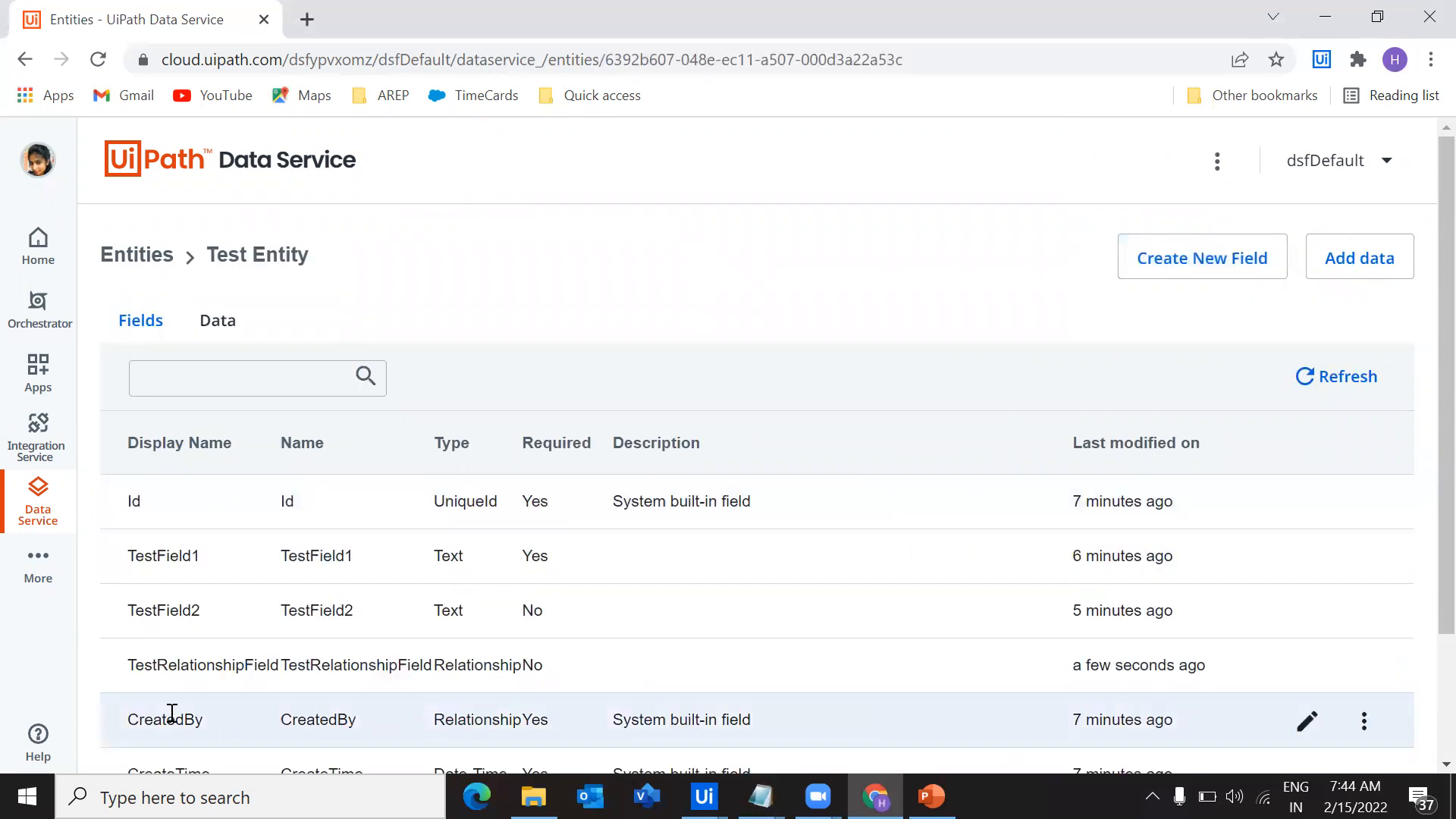
click(220, 321)
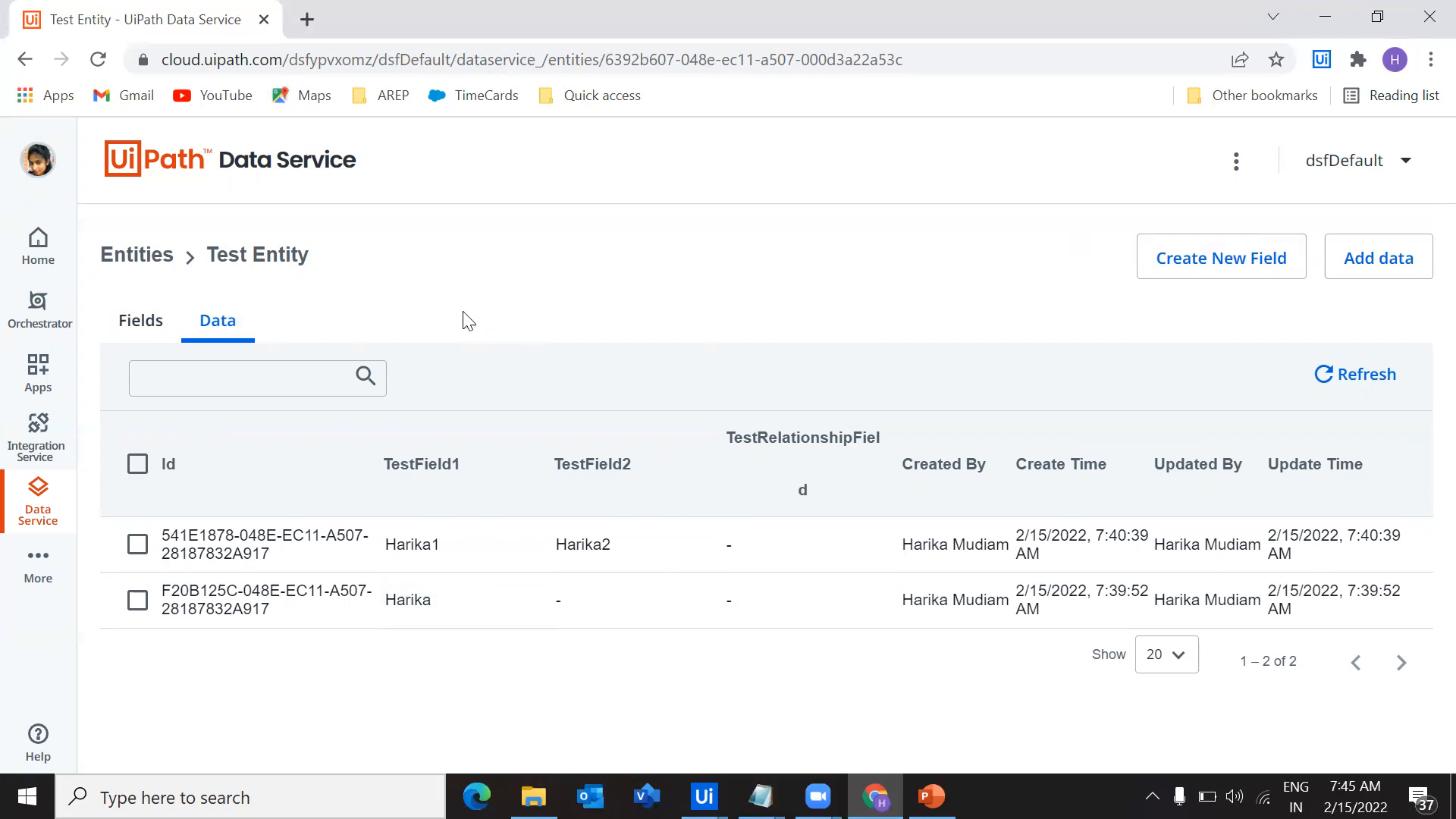
Switch to the Notepad outline and review the topics on prerequisites and linking Data Service to Studio, closing with a return to Data Service
mouse_move(761, 796)
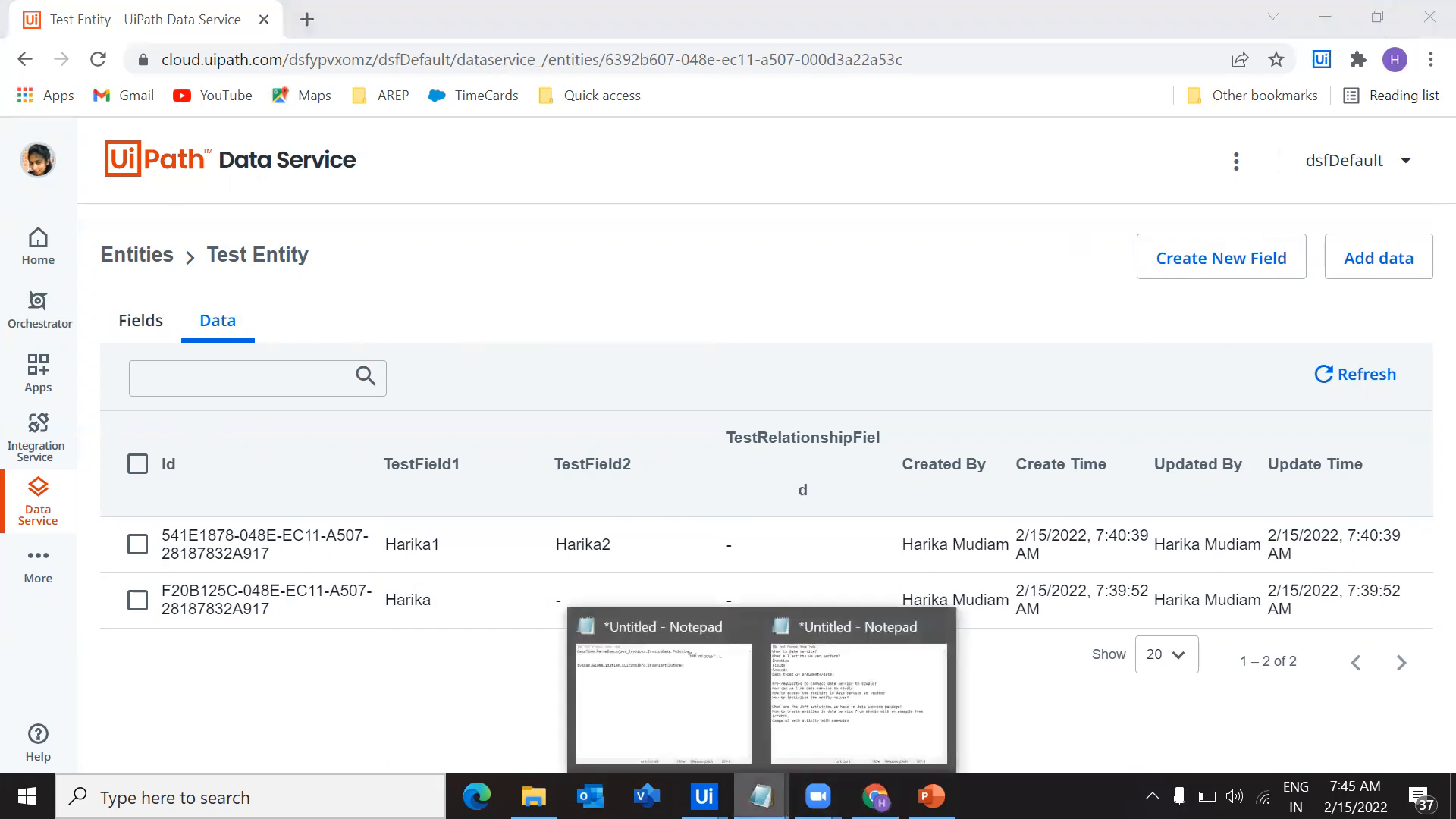
click(855, 720)
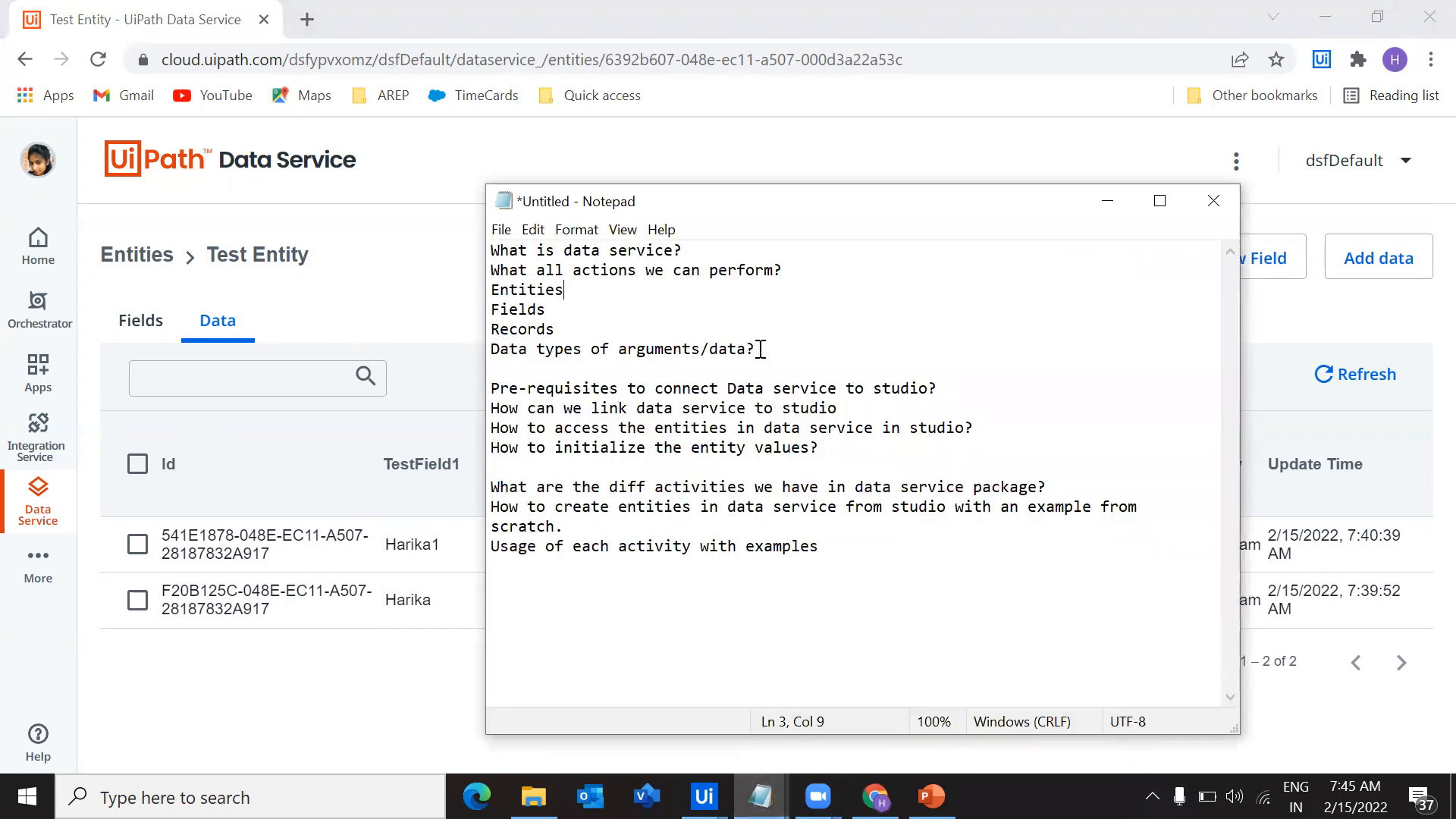
drag(757, 348, 441, 195)
click(798, 301)
drag(580, 386, 792, 385)
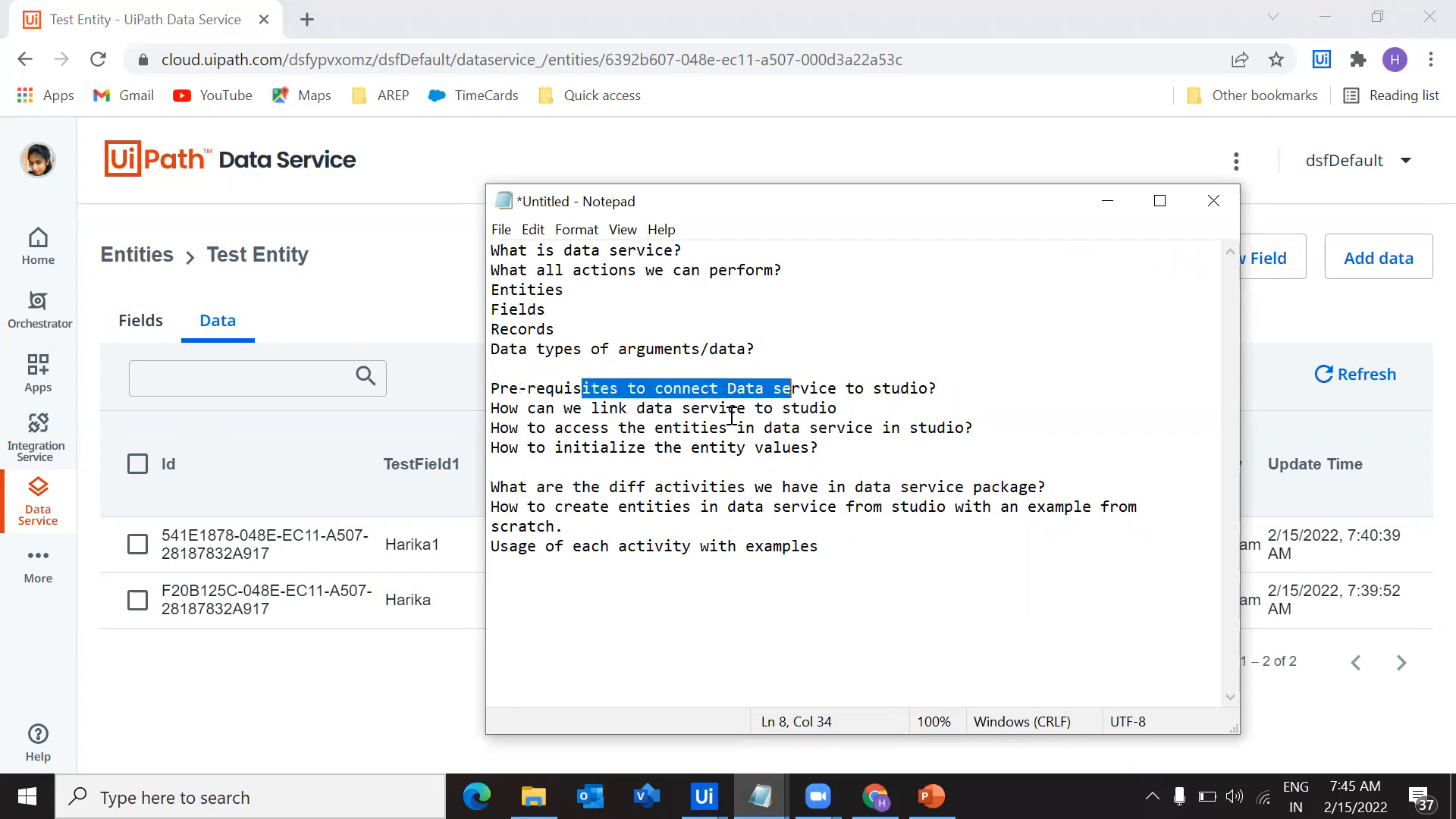
drag(656, 412, 779, 404)
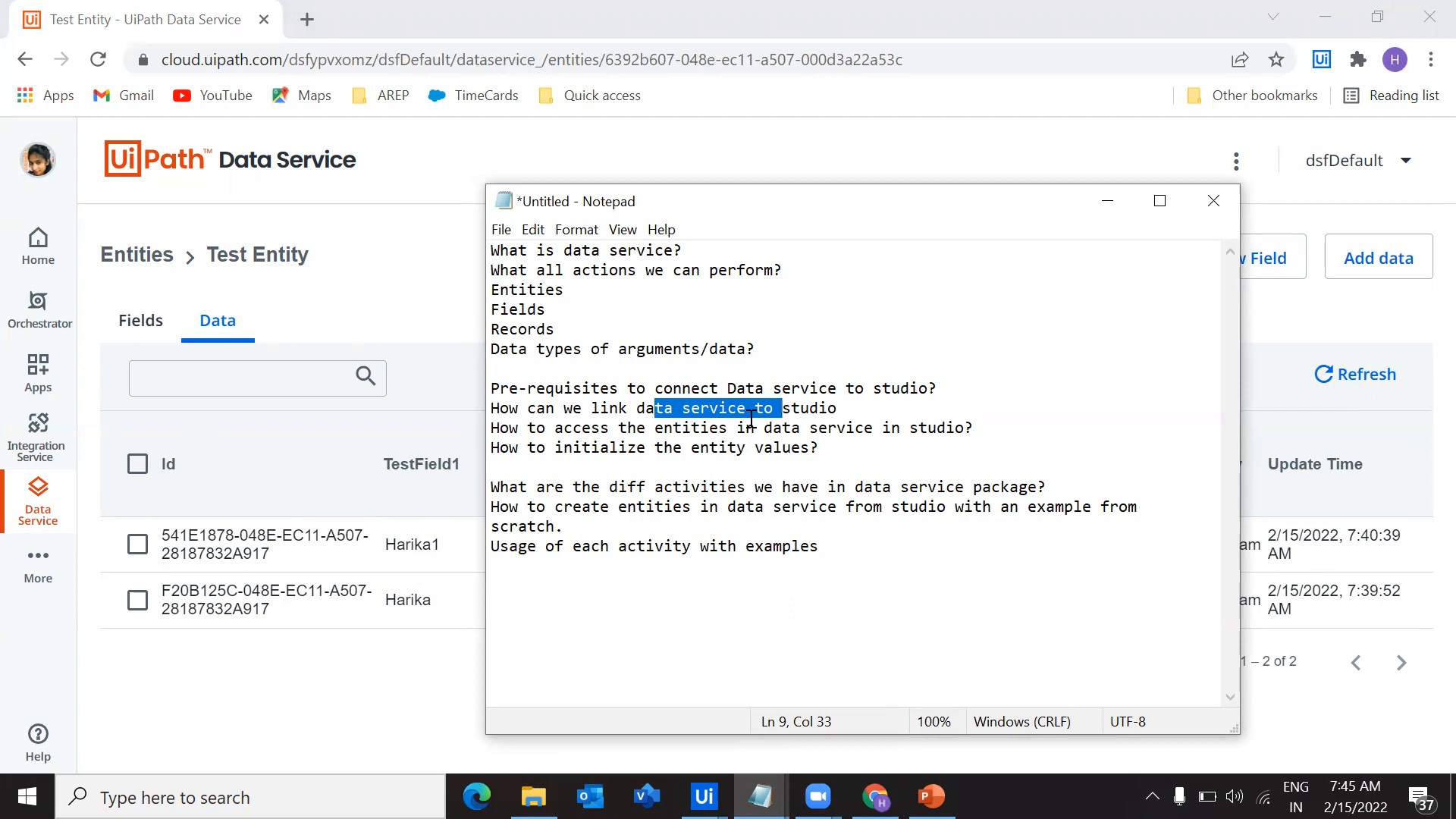
click(1101, 202)
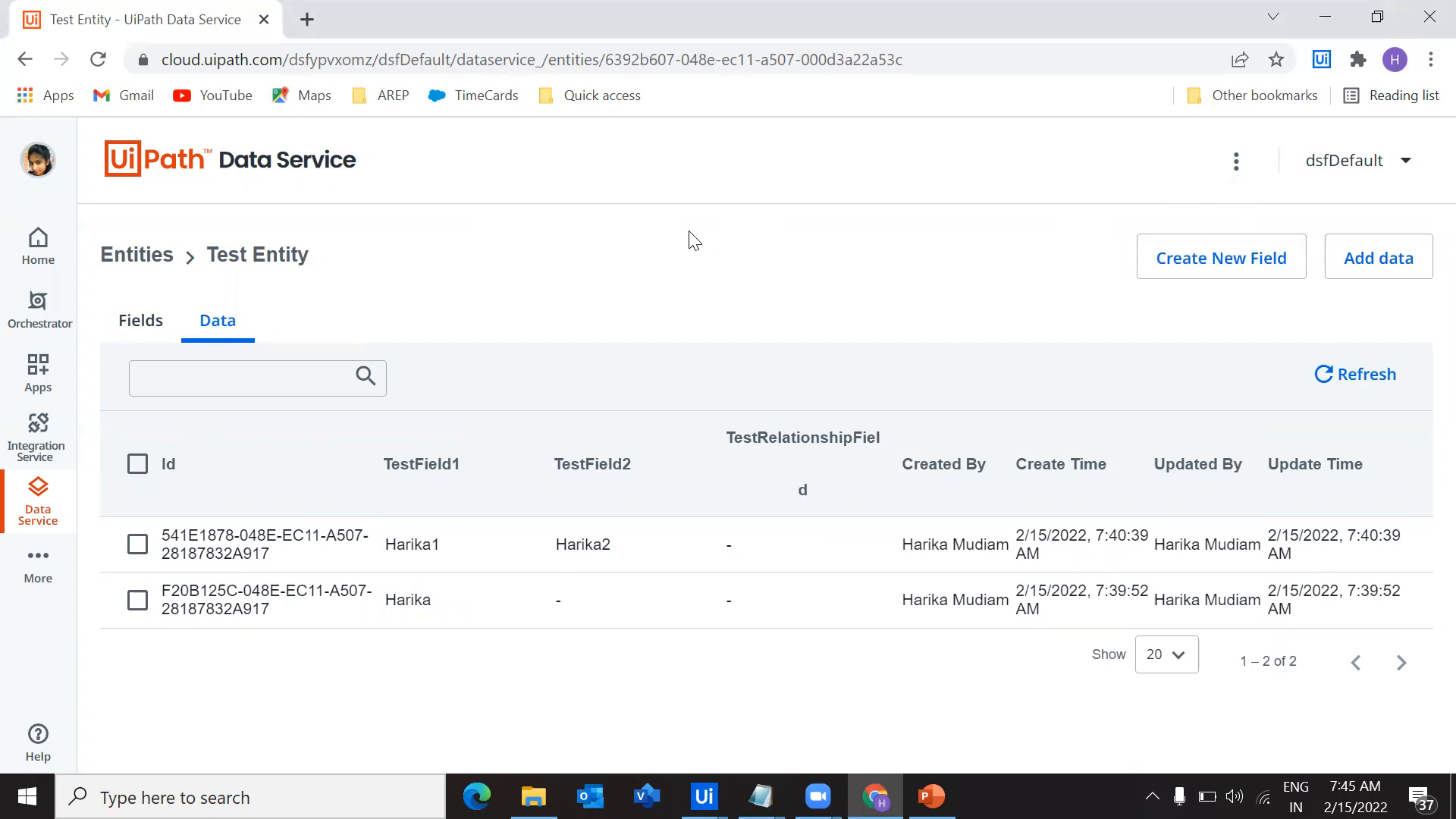